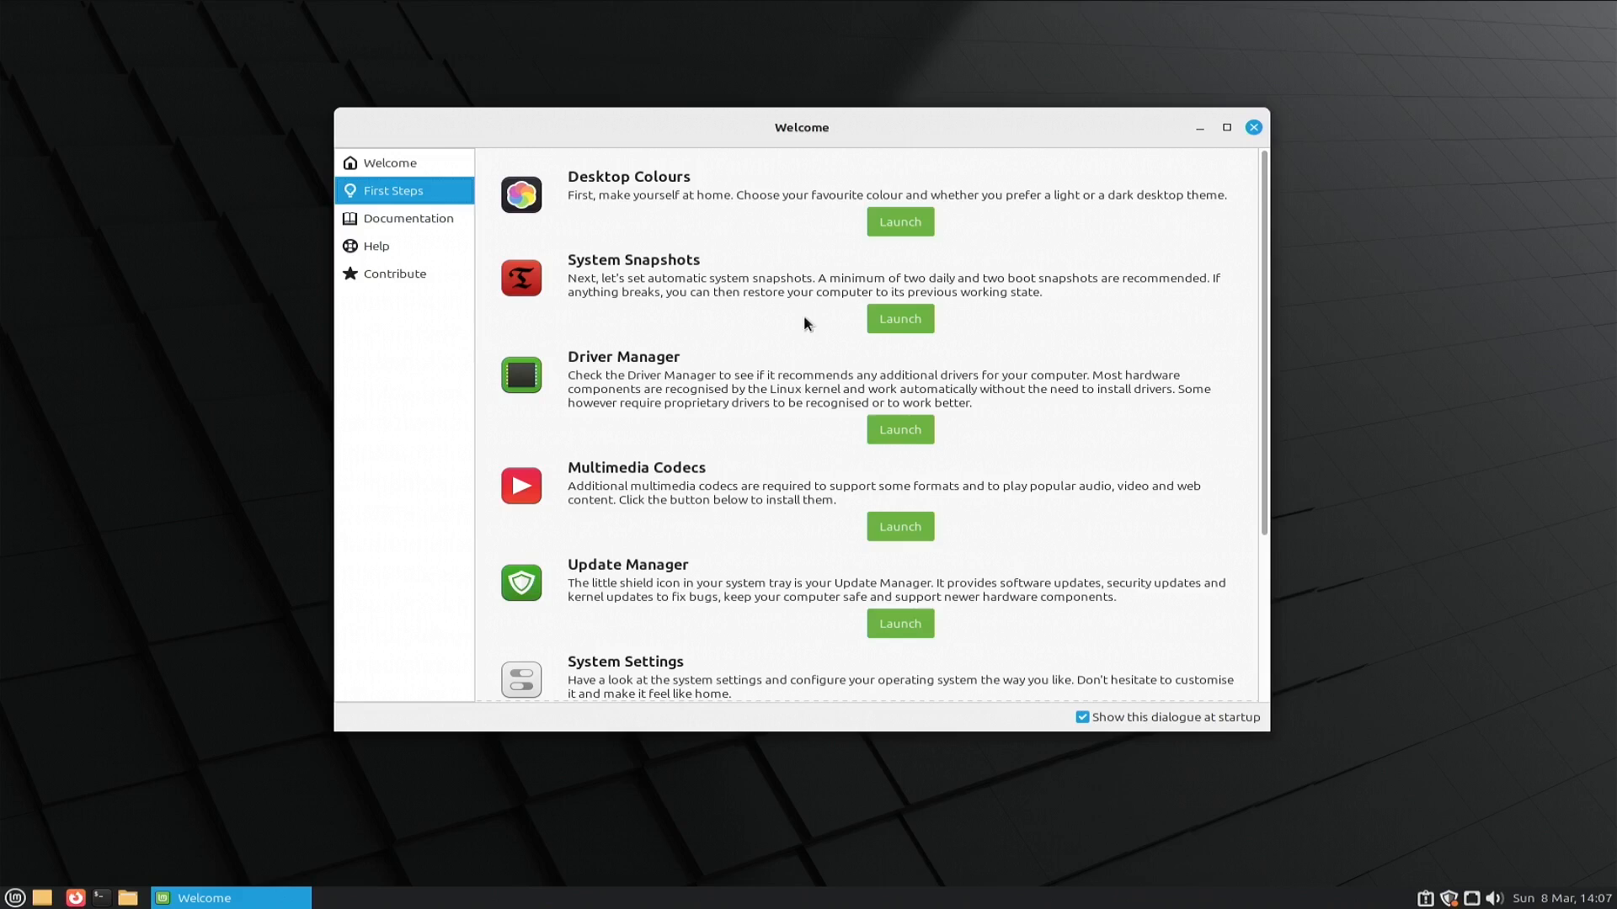
Step: Open the Desktop Colours settings from the first steps and apply the Mint-L-Dark-Blue theme
{"action": "left_click", "coordinate": [889, 226]}
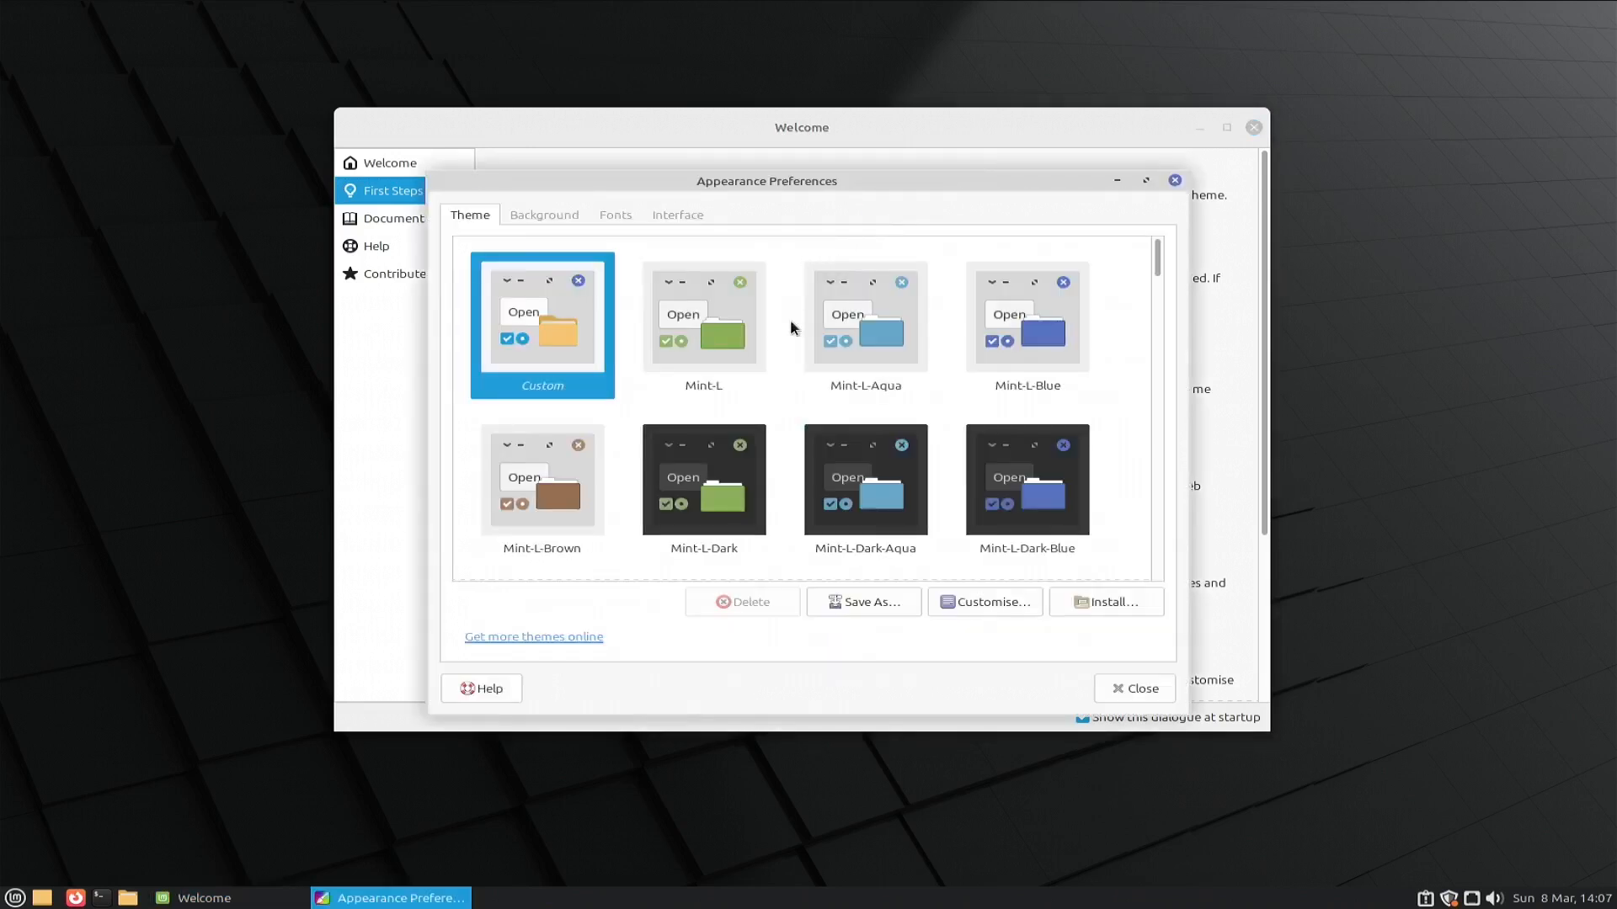
{"action": "scroll", "coordinate": [836, 367], "scroll_direction": "down", "scroll_amount": 3}
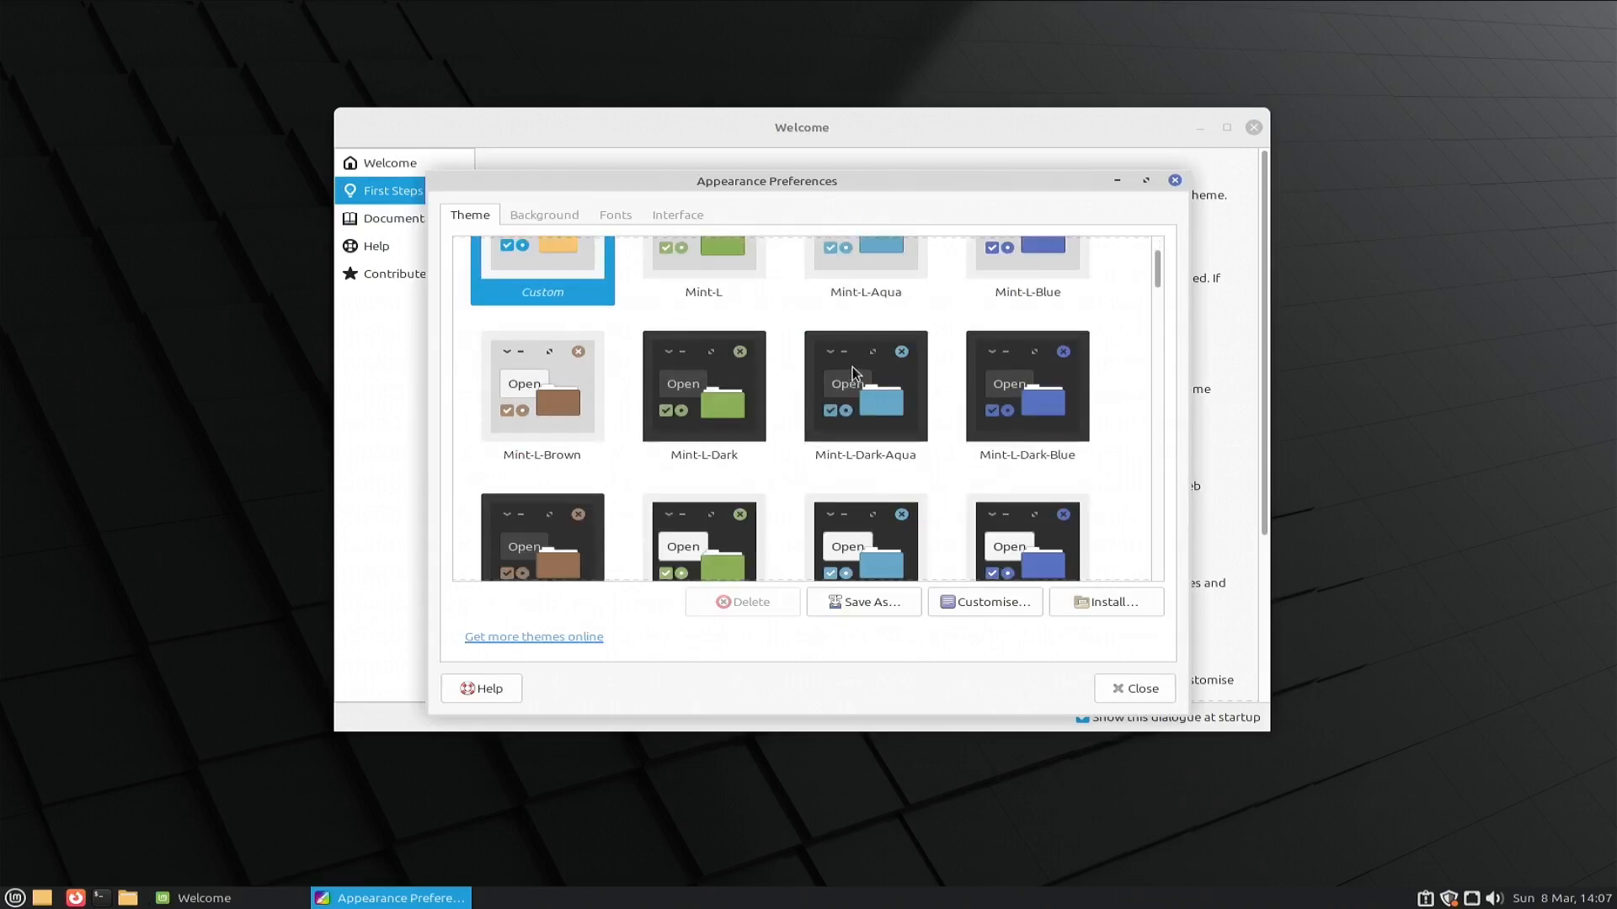
{"action": "scroll", "coordinate": [876, 384], "scroll_direction": "up", "scroll_amount": 1}
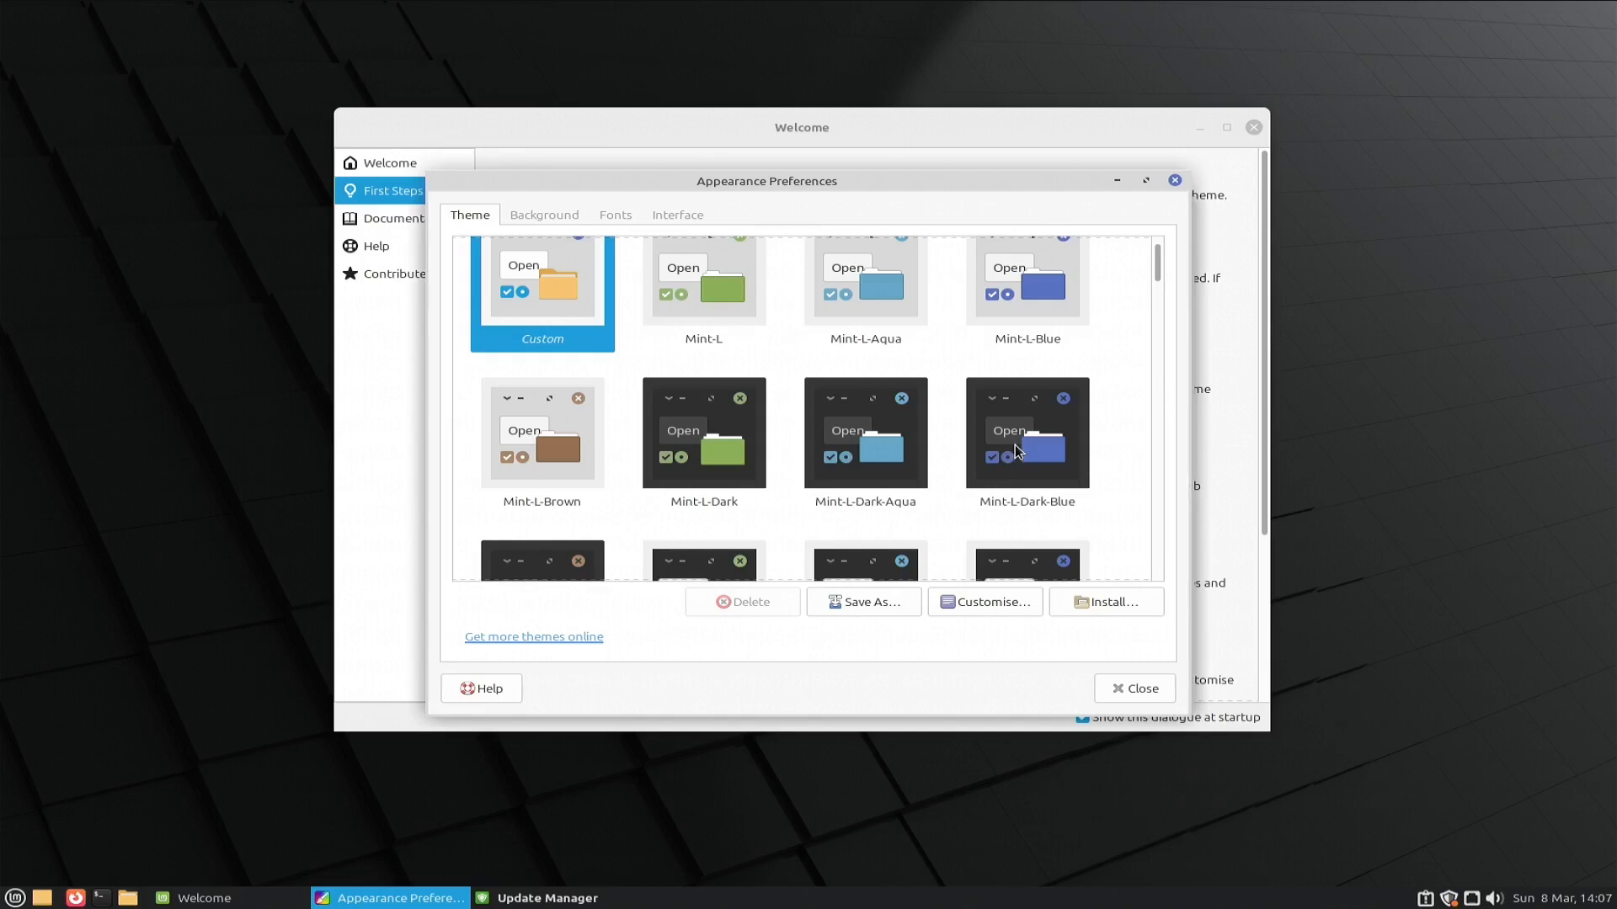
{"action": "left_click", "coordinate": [1017, 452]}
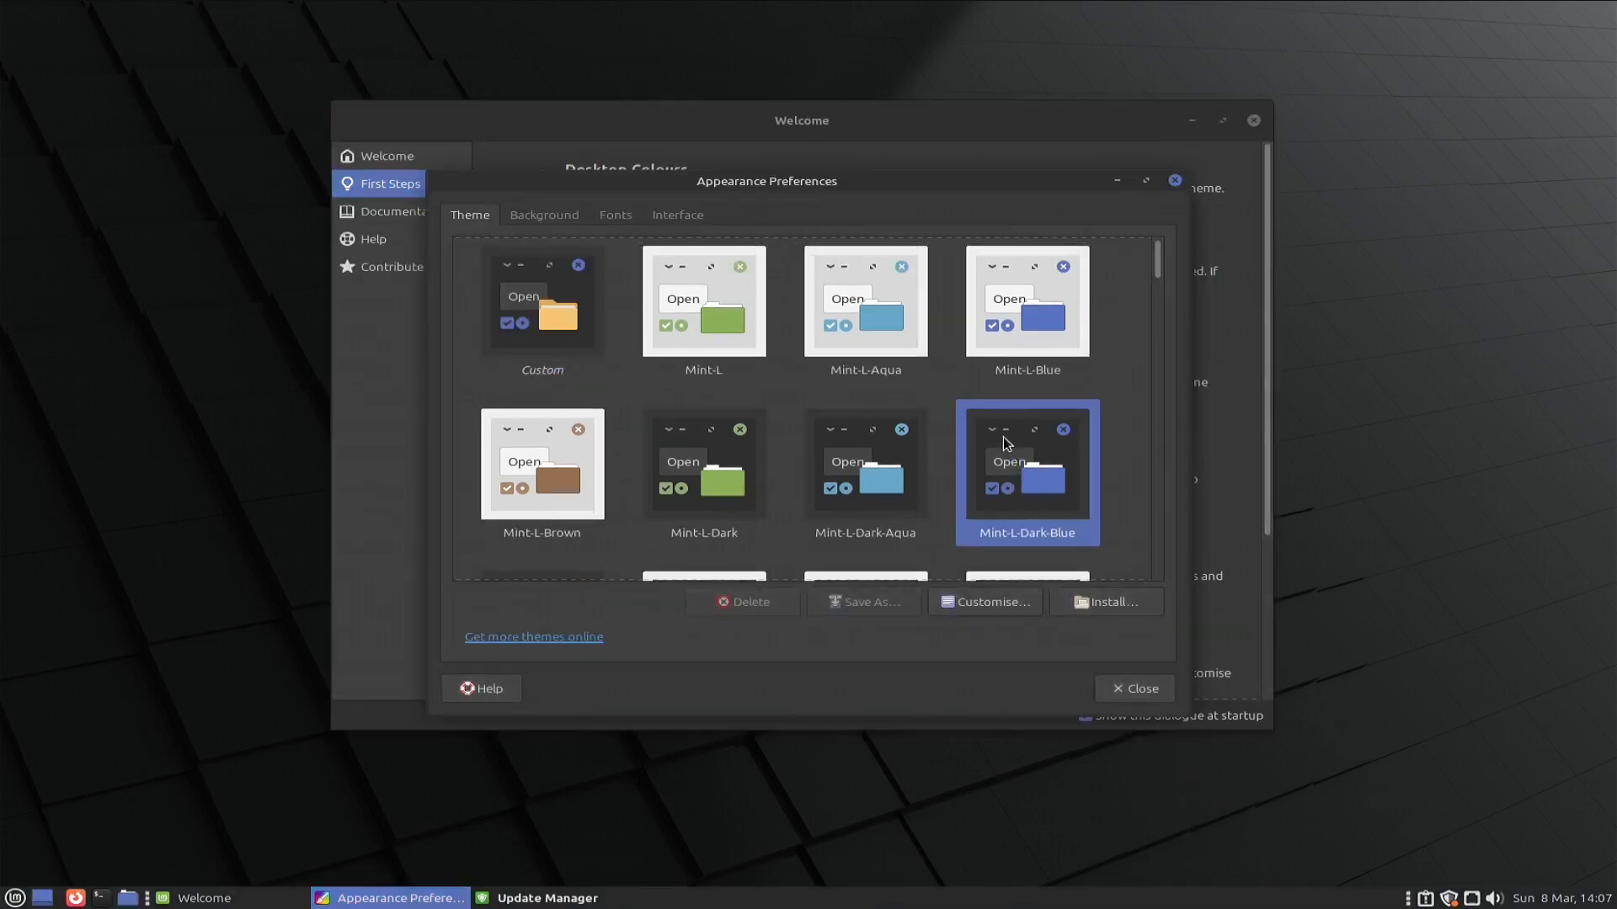
{"action": "scroll", "coordinate": [957, 454], "scroll_direction": "down", "scroll_amount": 2}
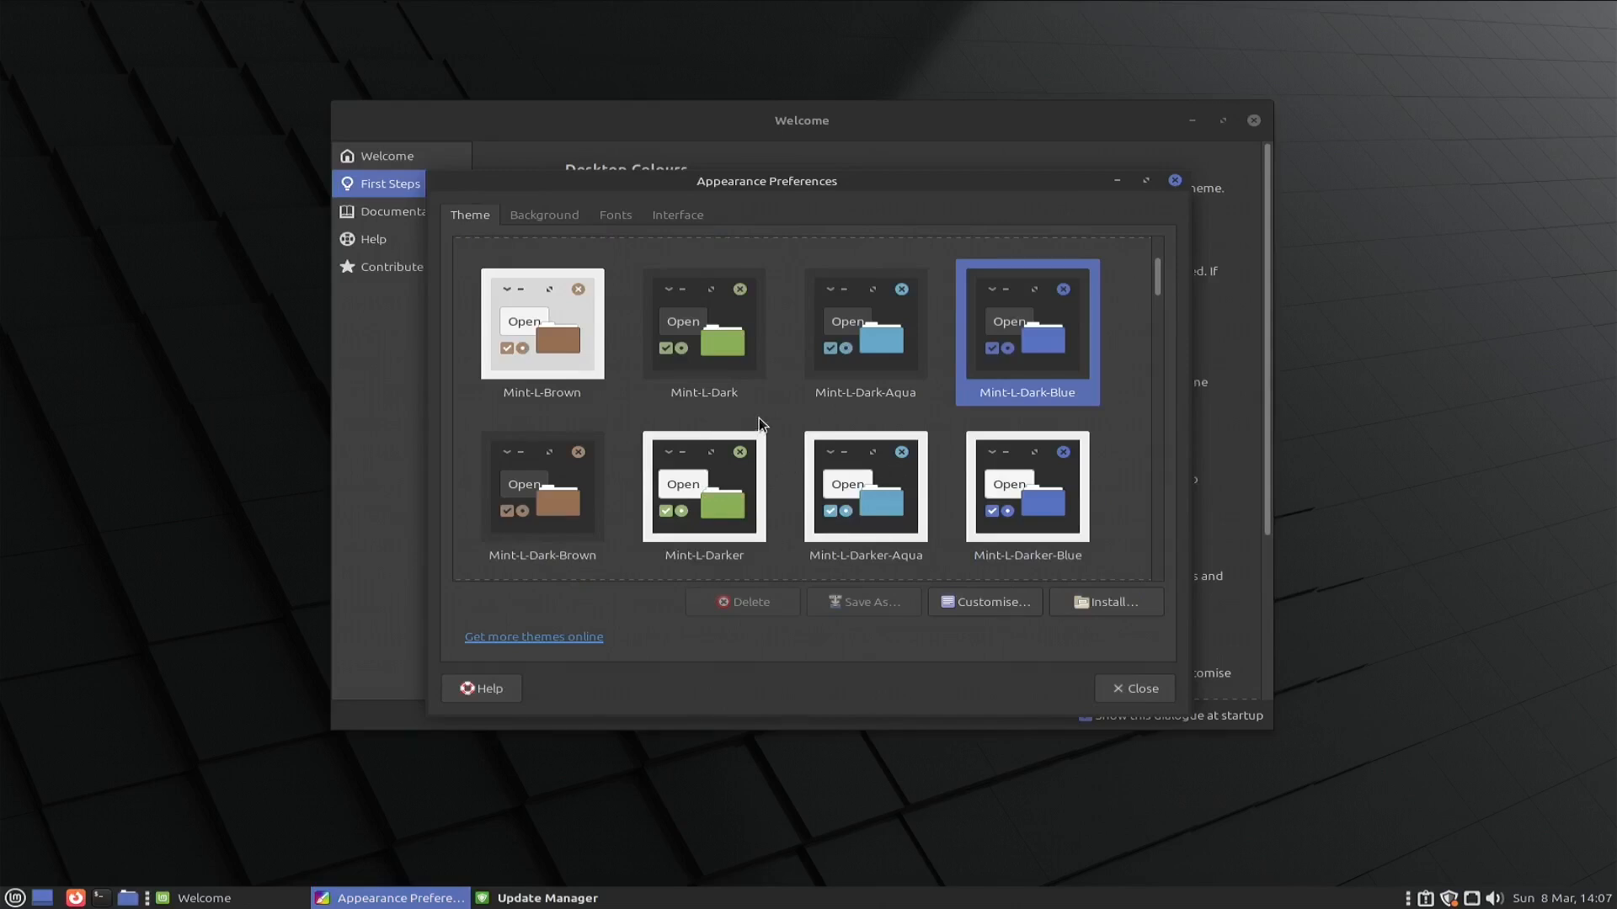
Step: Try the dark circuit-block wallpaper as the desktop background, and switch back to the black Linux Mint logo wallpaper
{"action": "left_click", "coordinate": [545, 219]}
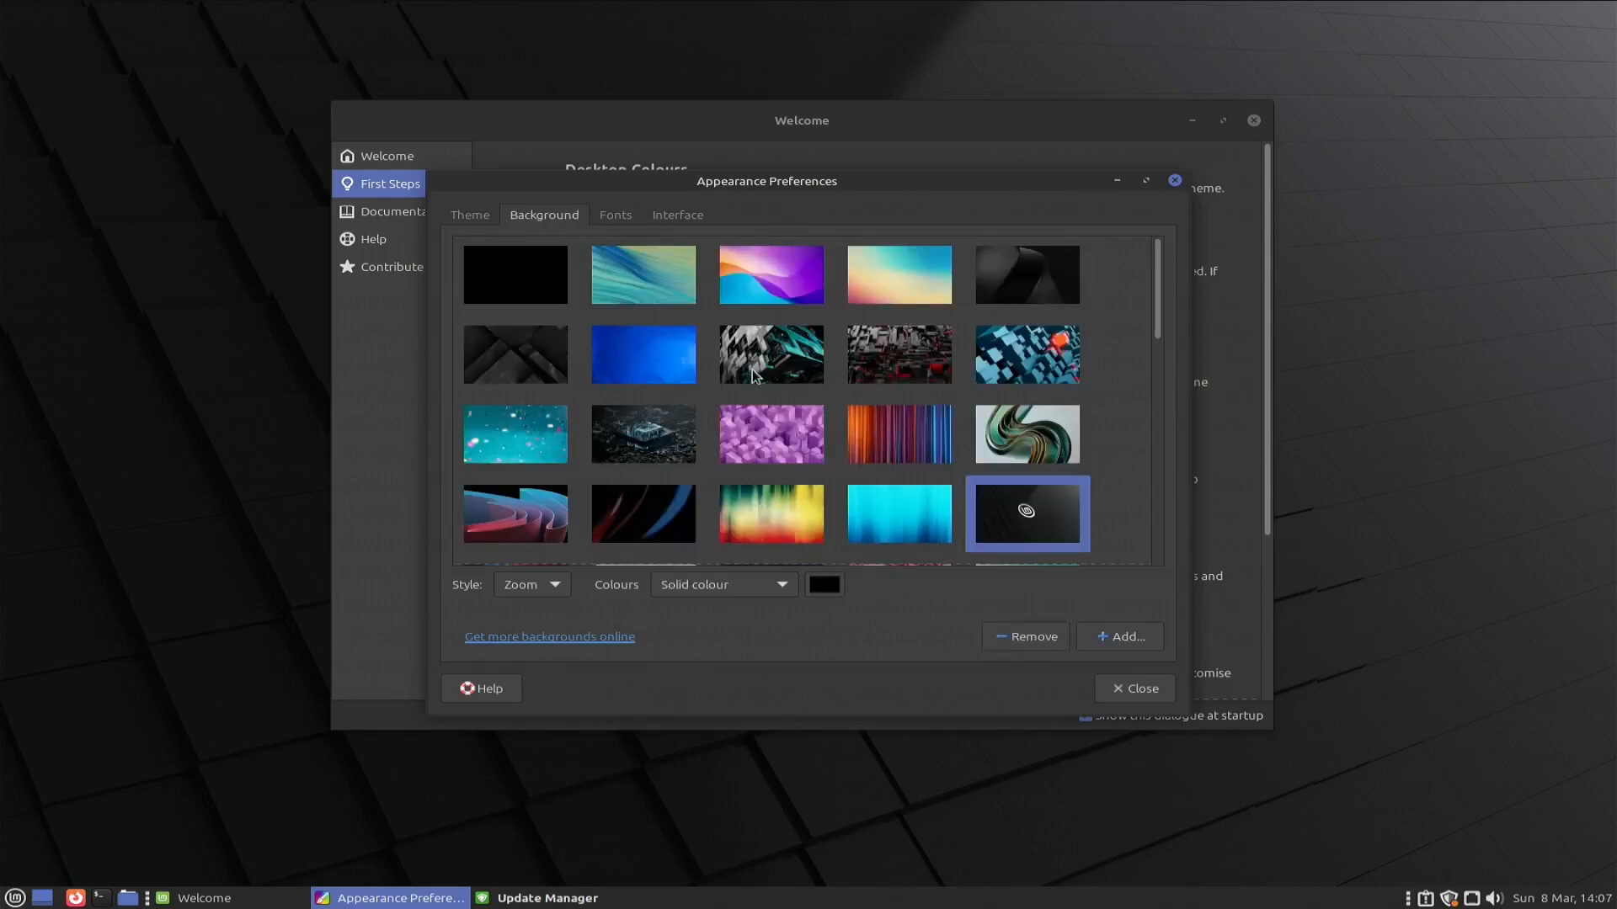
{"action": "left_click", "coordinate": [650, 437]}
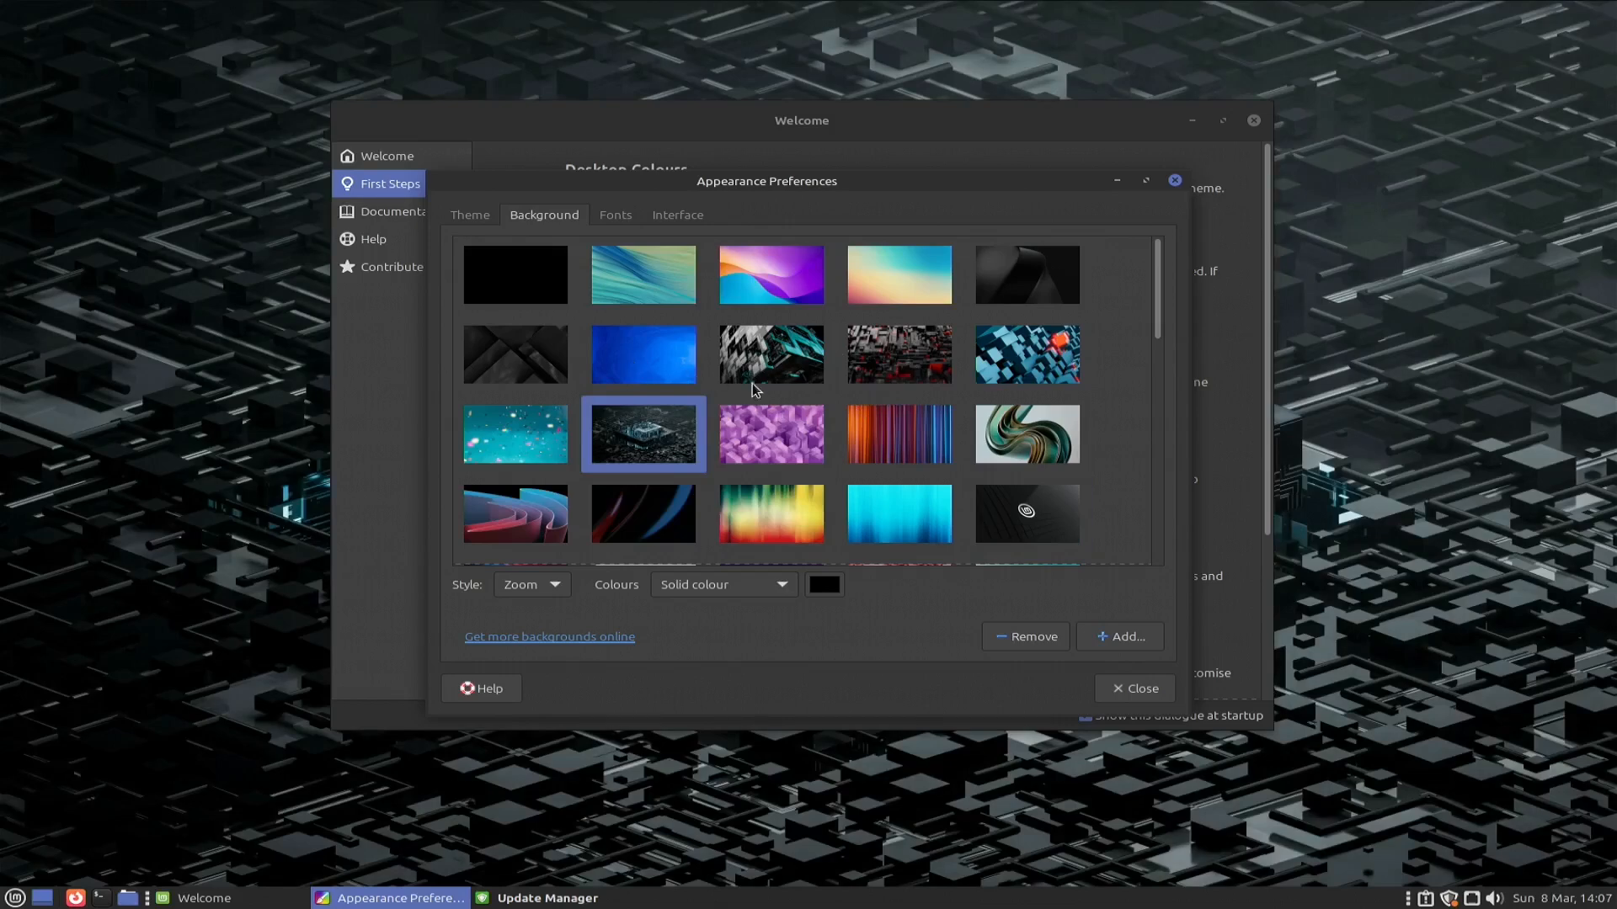
{"action": "left_click", "coordinate": [1039, 511]}
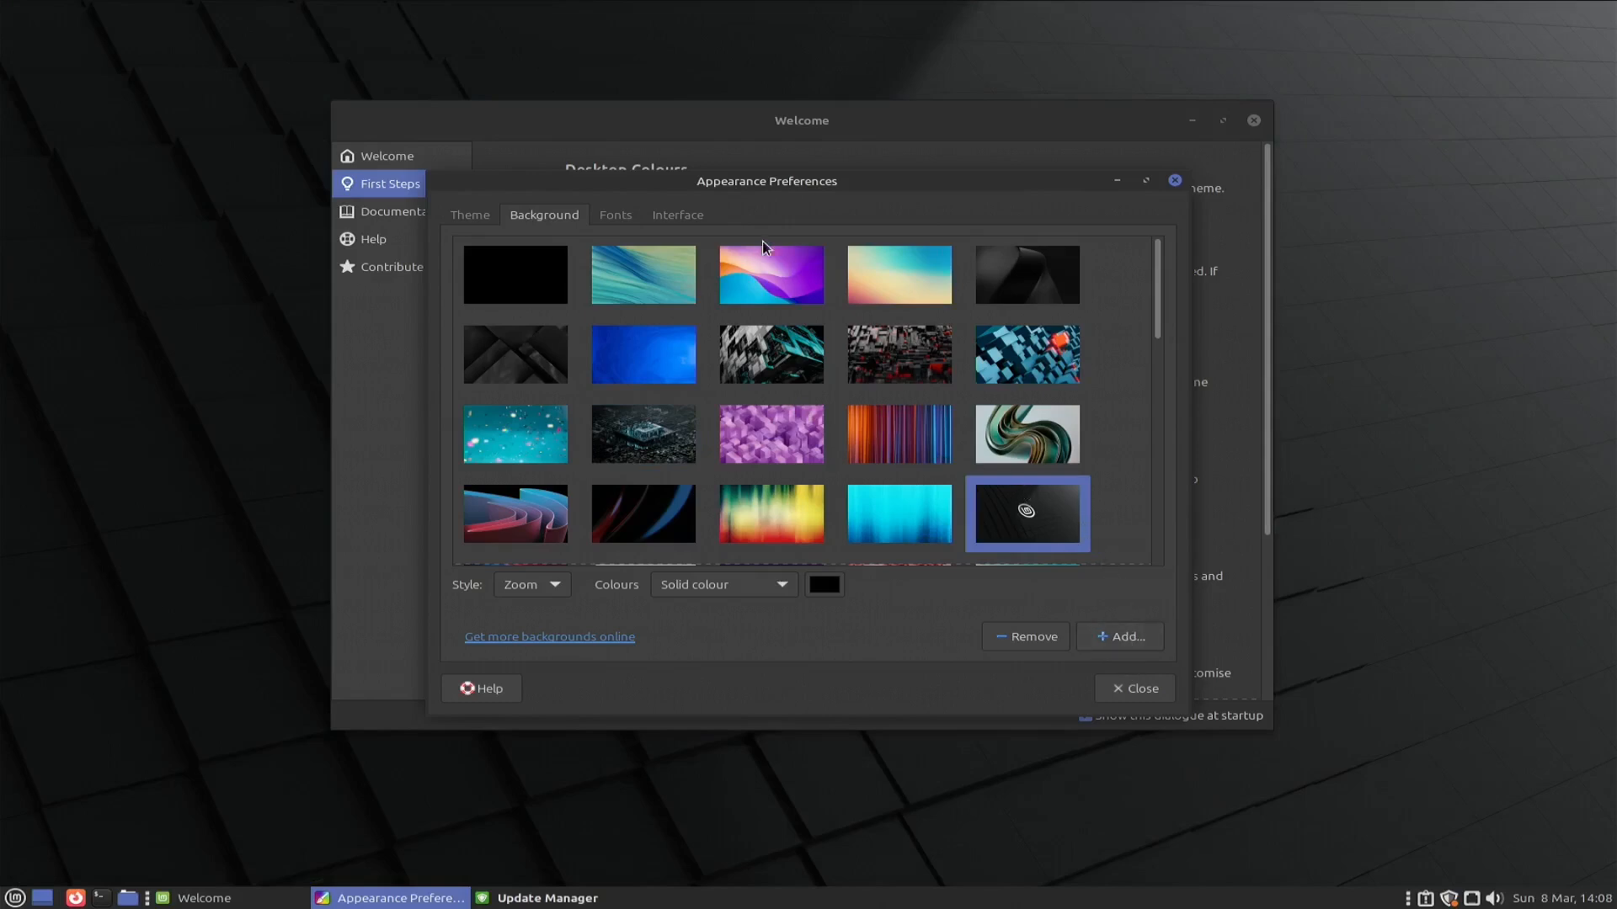
Step: Set the document font to Sans Bold at size 12
{"action": "left_click", "coordinate": [620, 220]}
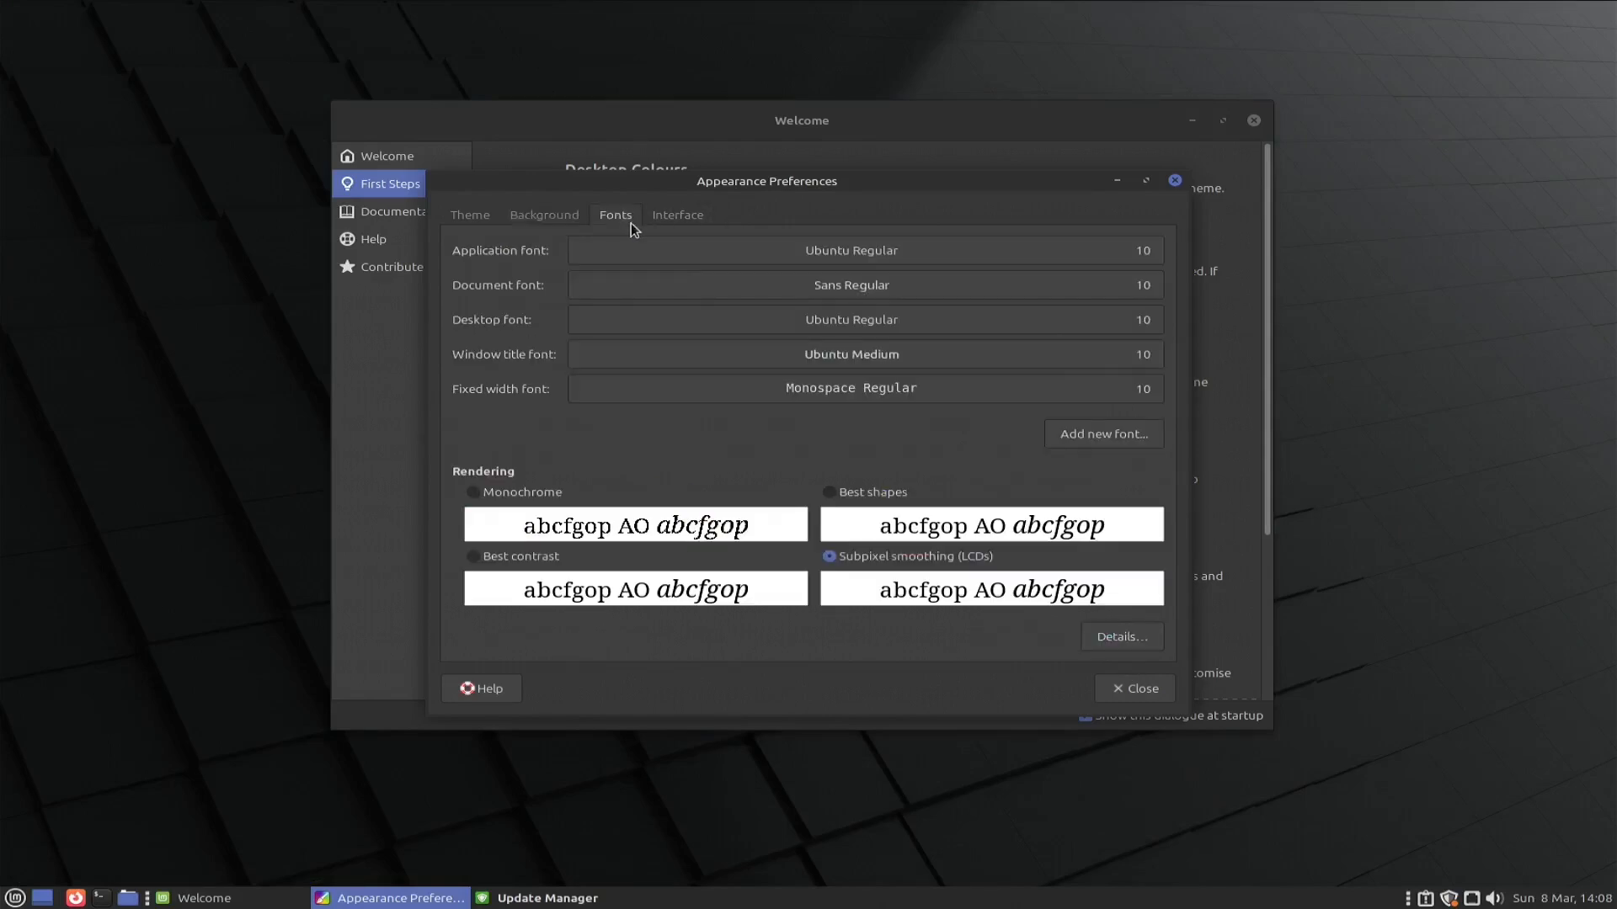
{"action": "left_click", "coordinate": [828, 288]}
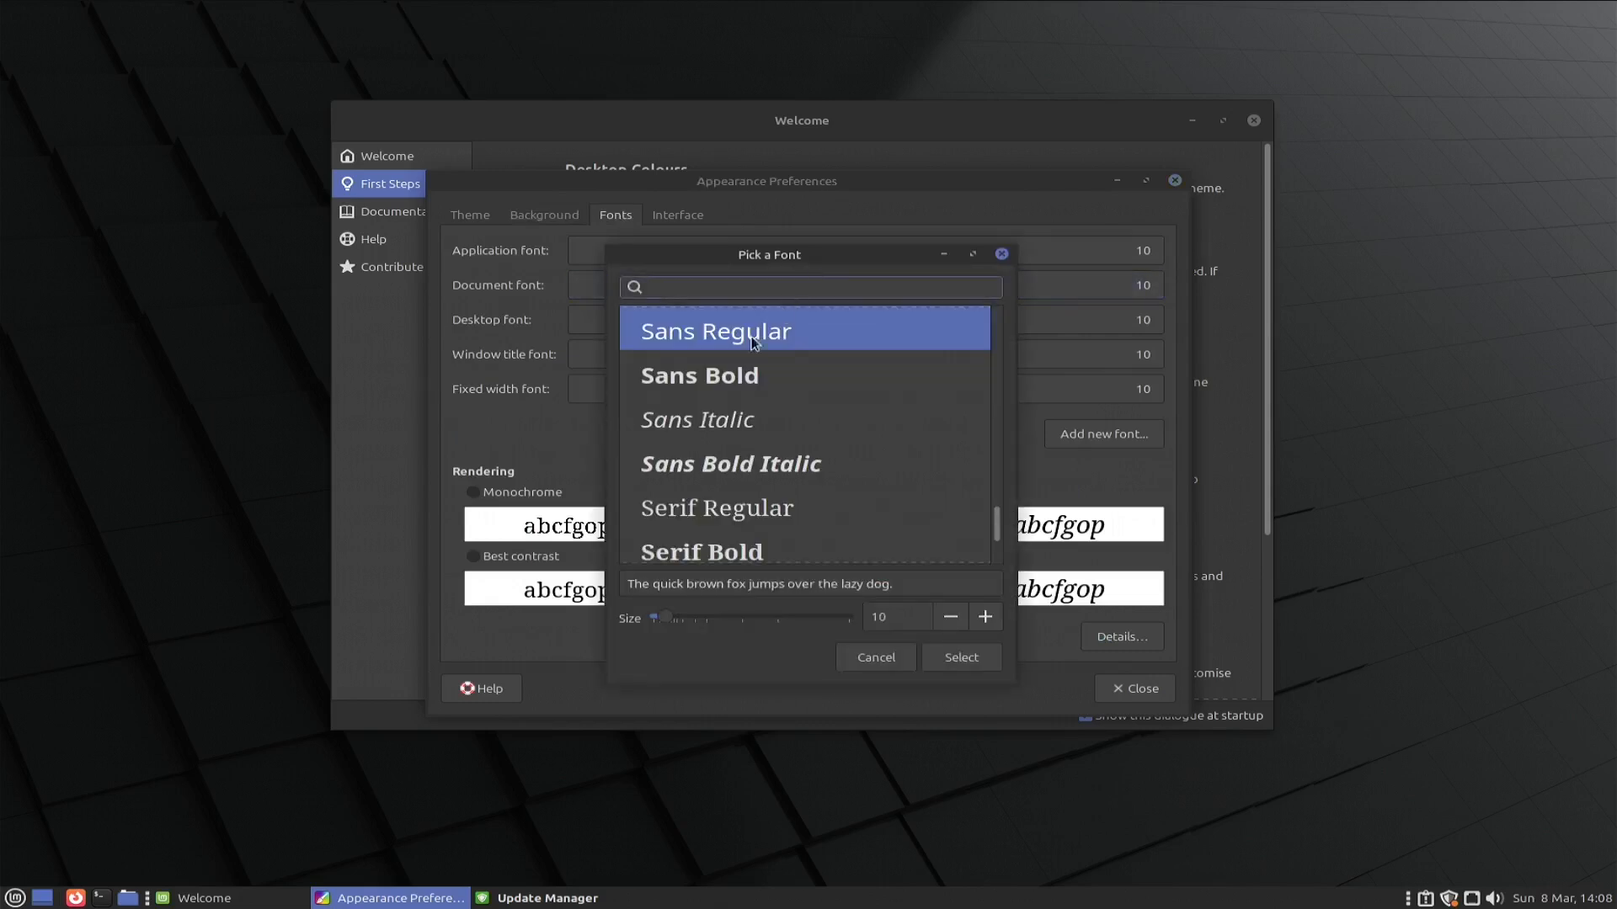
{"action": "left_click", "coordinate": [728, 383]}
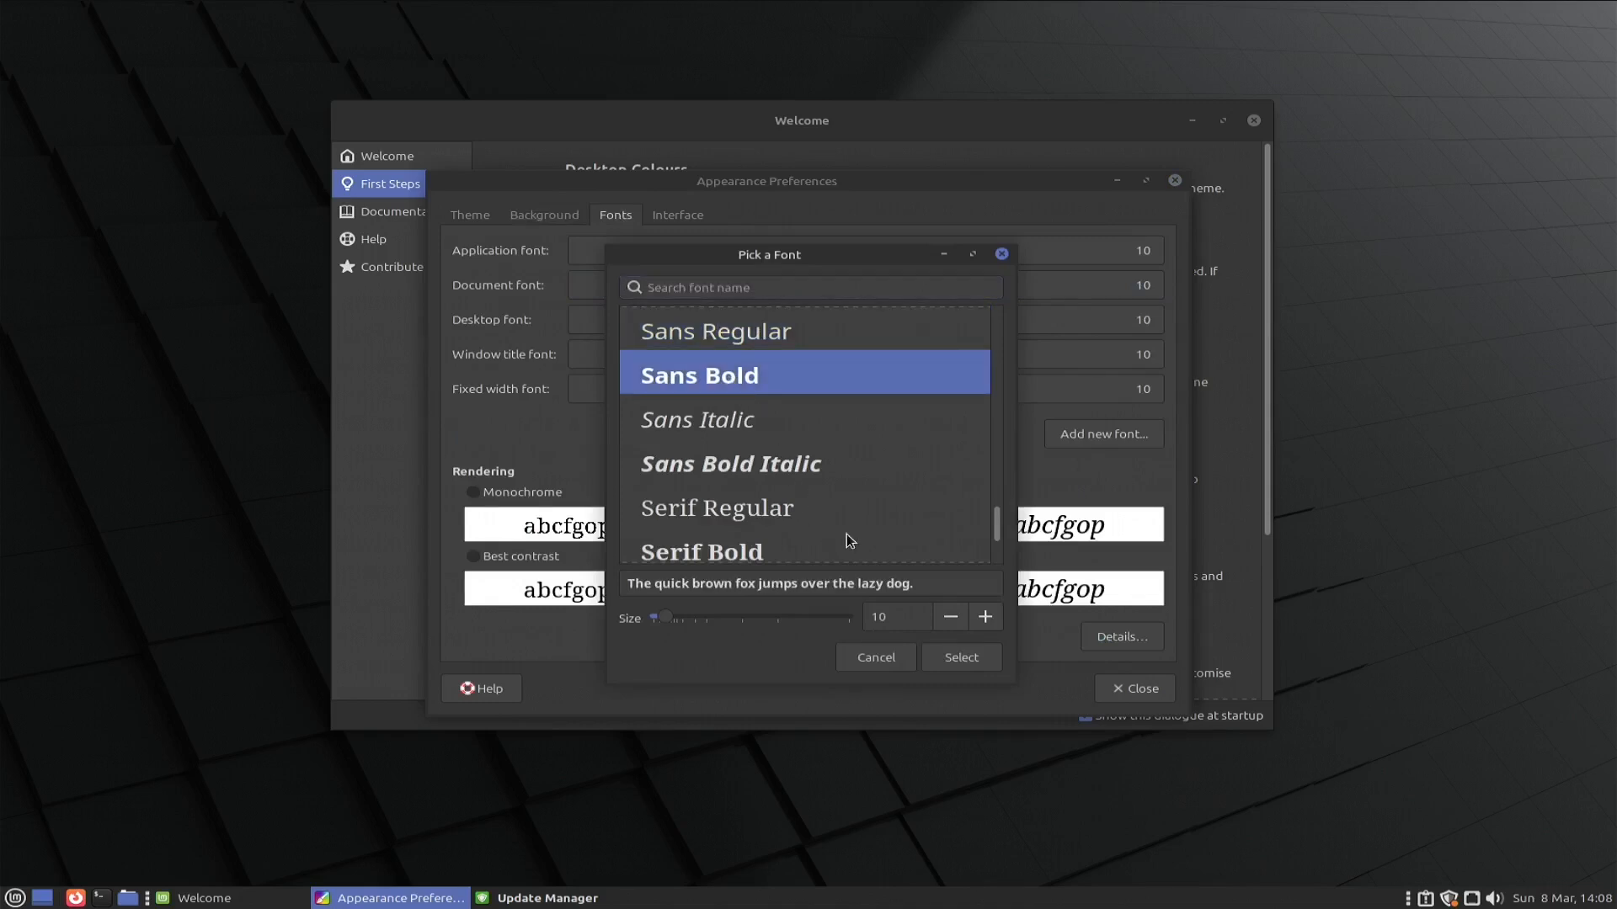
{"action": "left_click", "coordinate": [985, 617]}
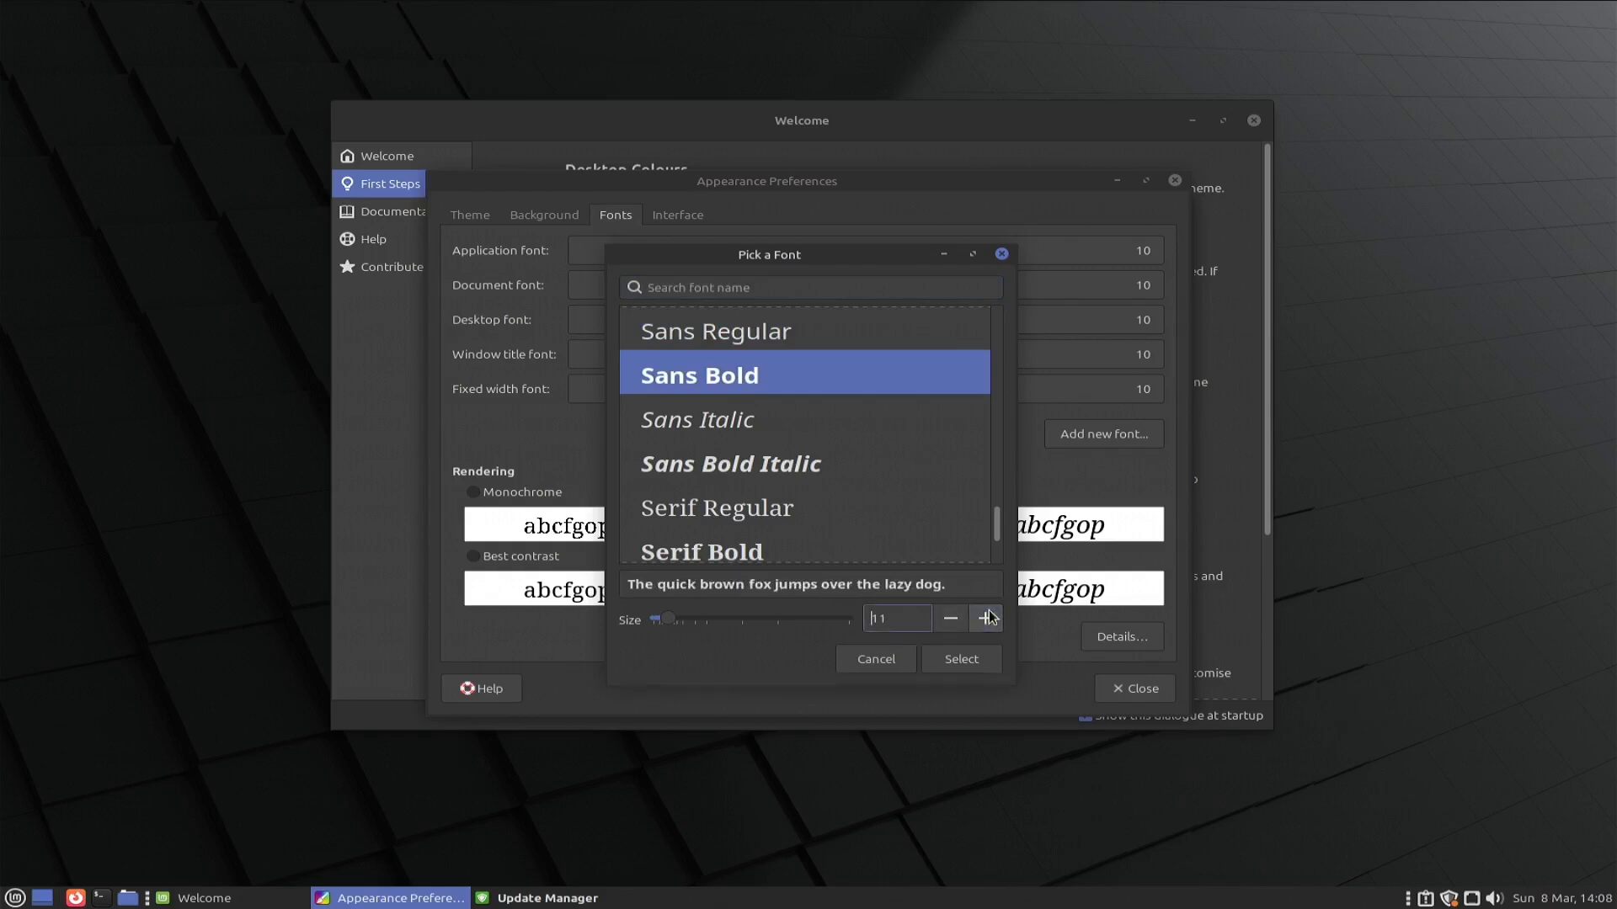
{"action": "left_click", "coordinate": [985, 616]}
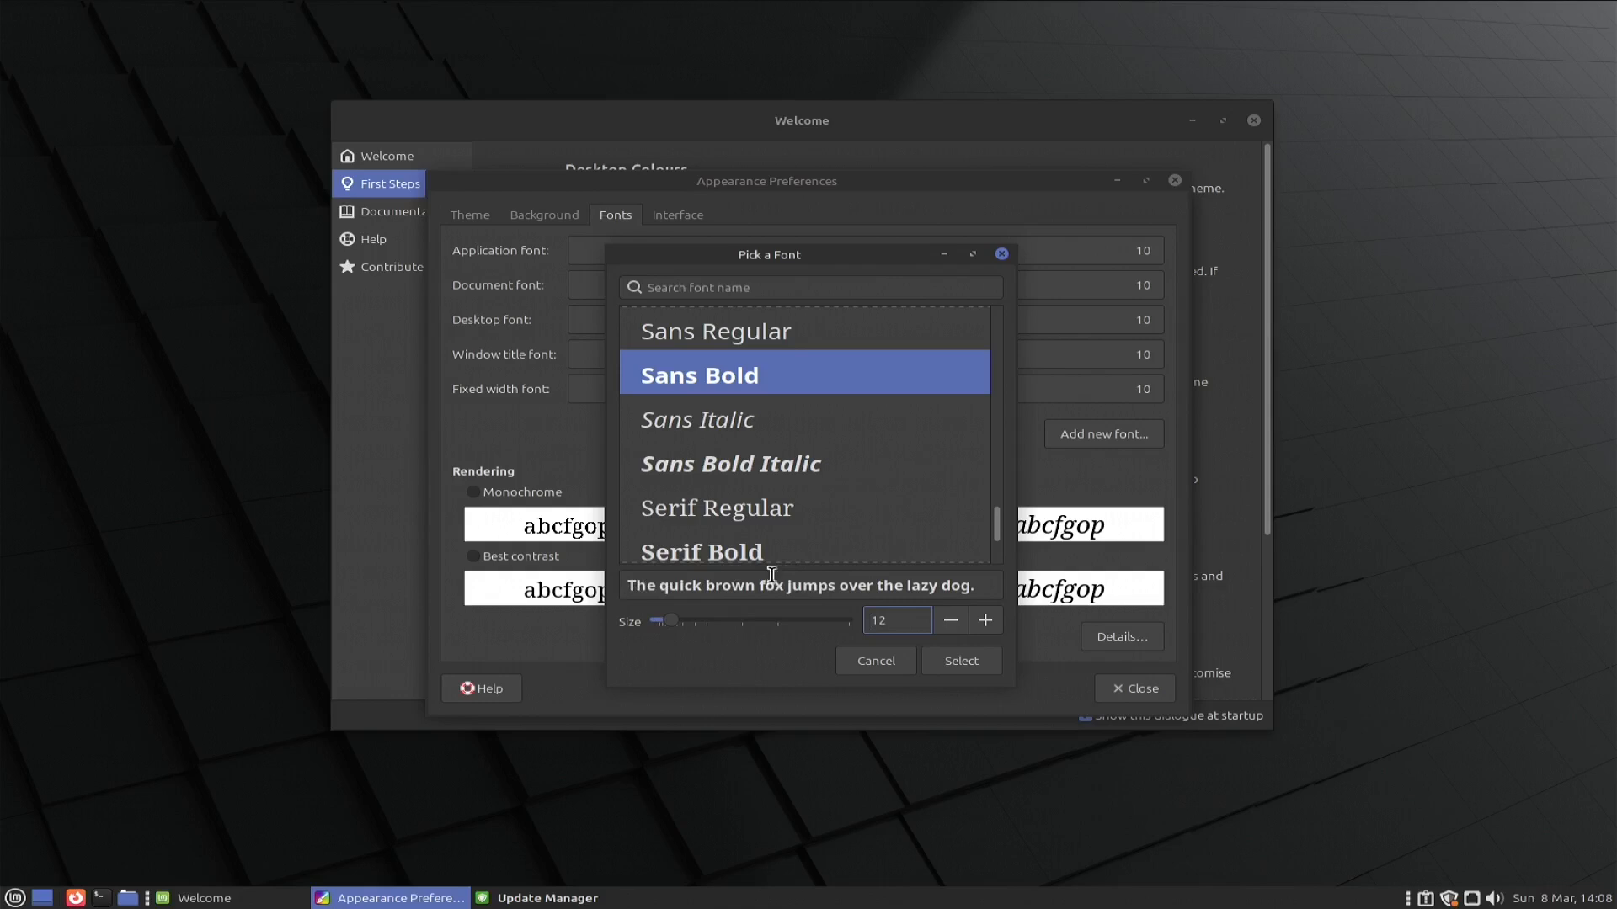
{"action": "left_click_drag", "start_coordinate": [970, 584], "coordinate": [596, 573]}
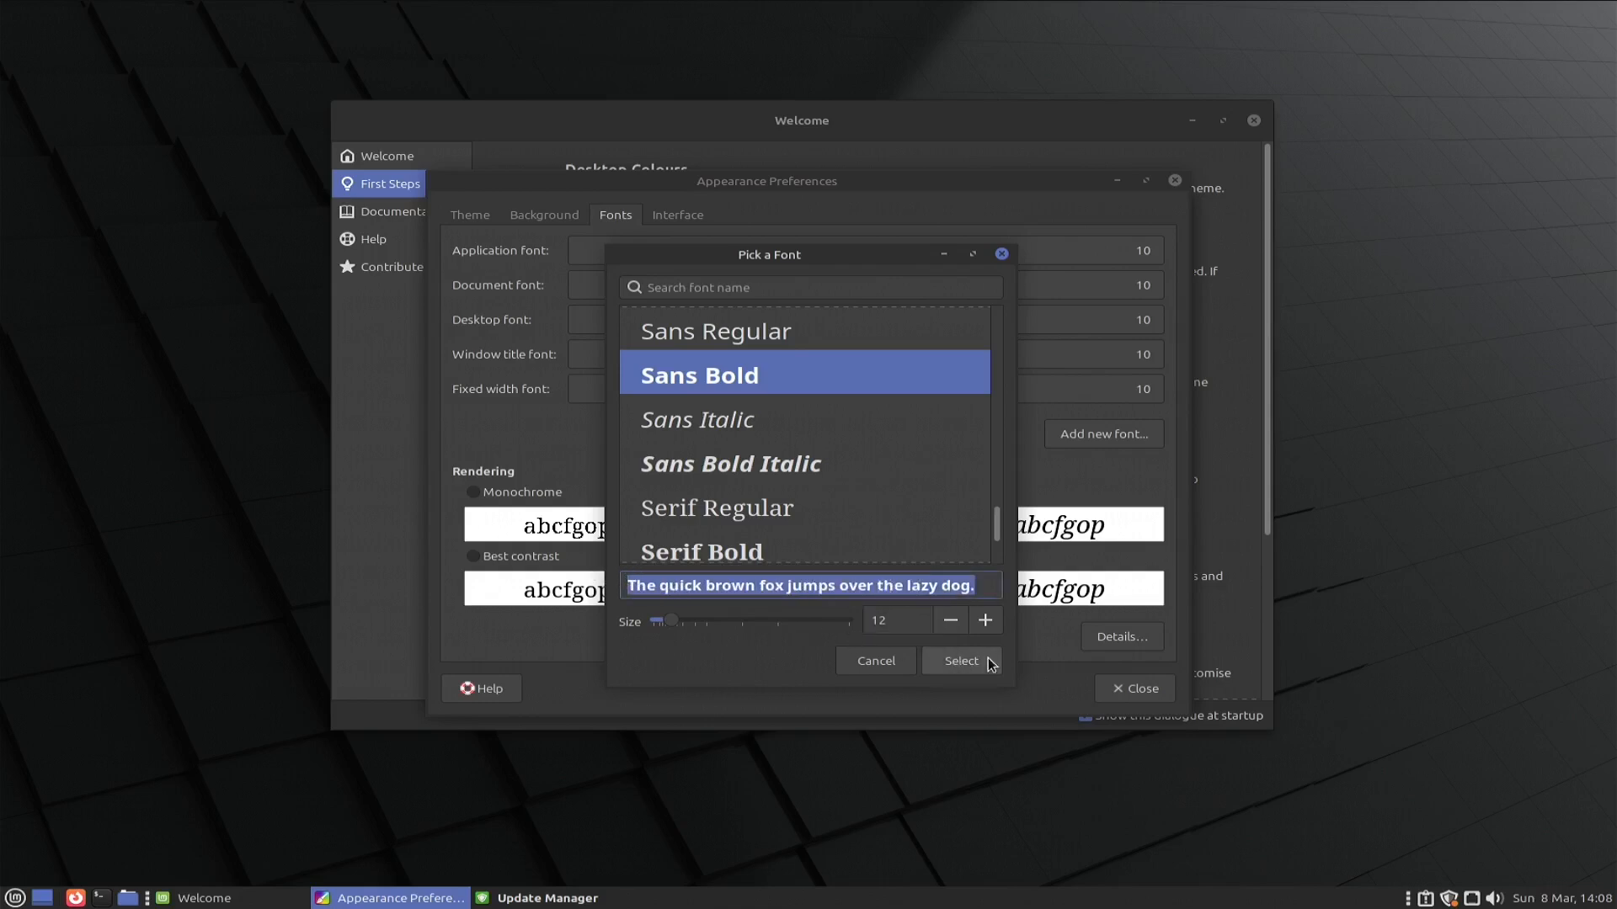
{"action": "left_click", "coordinate": [961, 660]}
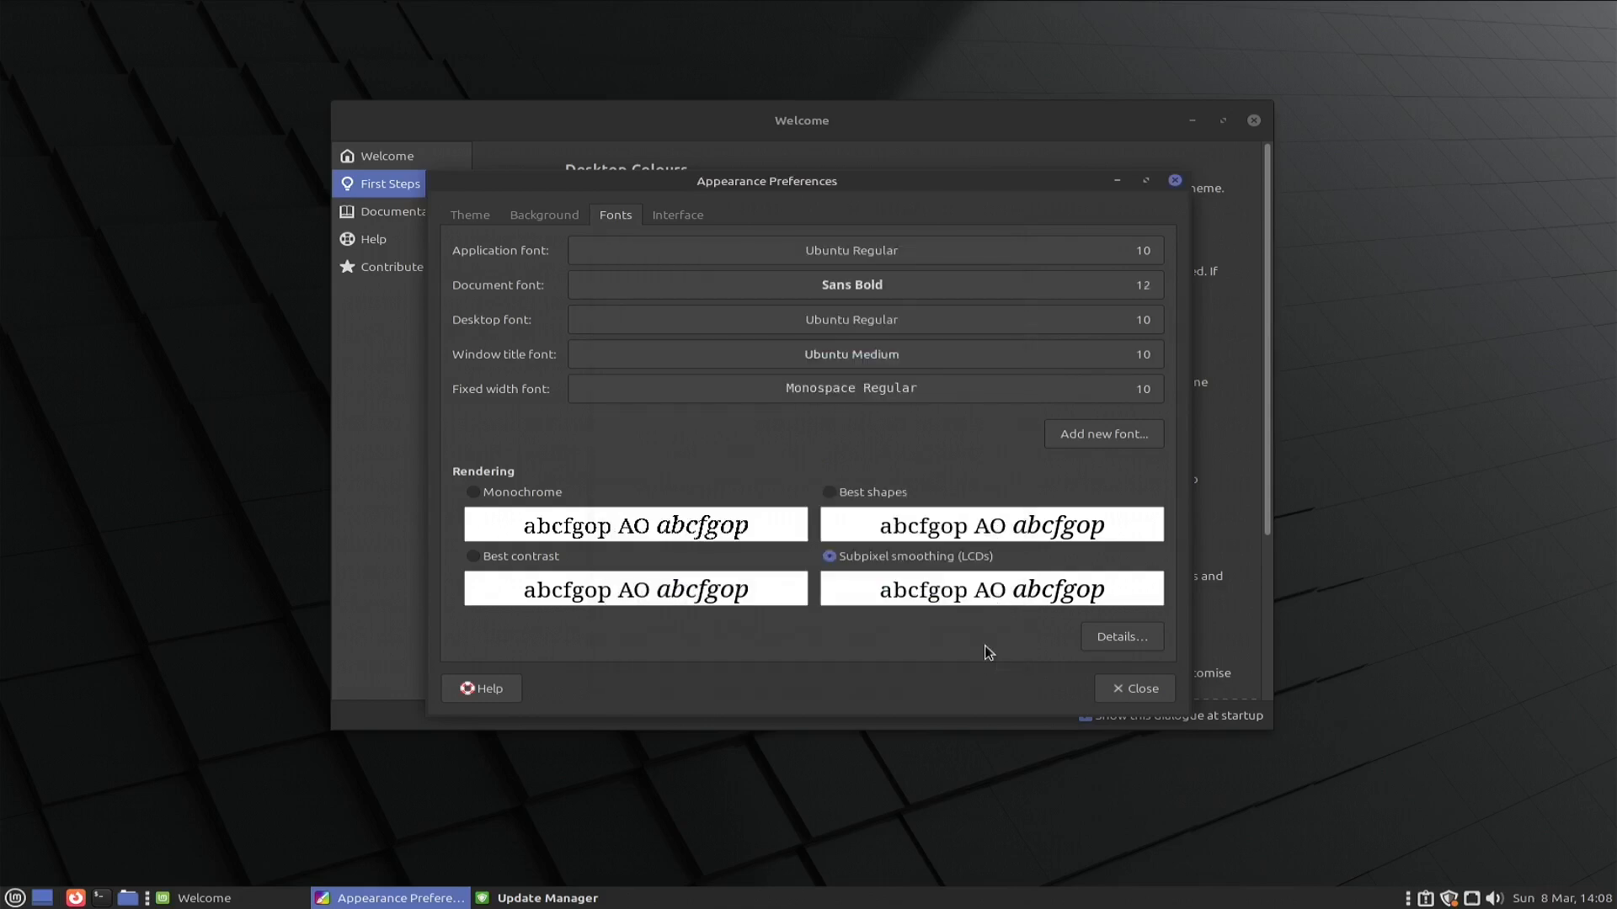
Step: Set the desktop font to Ubuntu Bold at size 12
{"action": "left_click", "coordinate": [774, 325]}
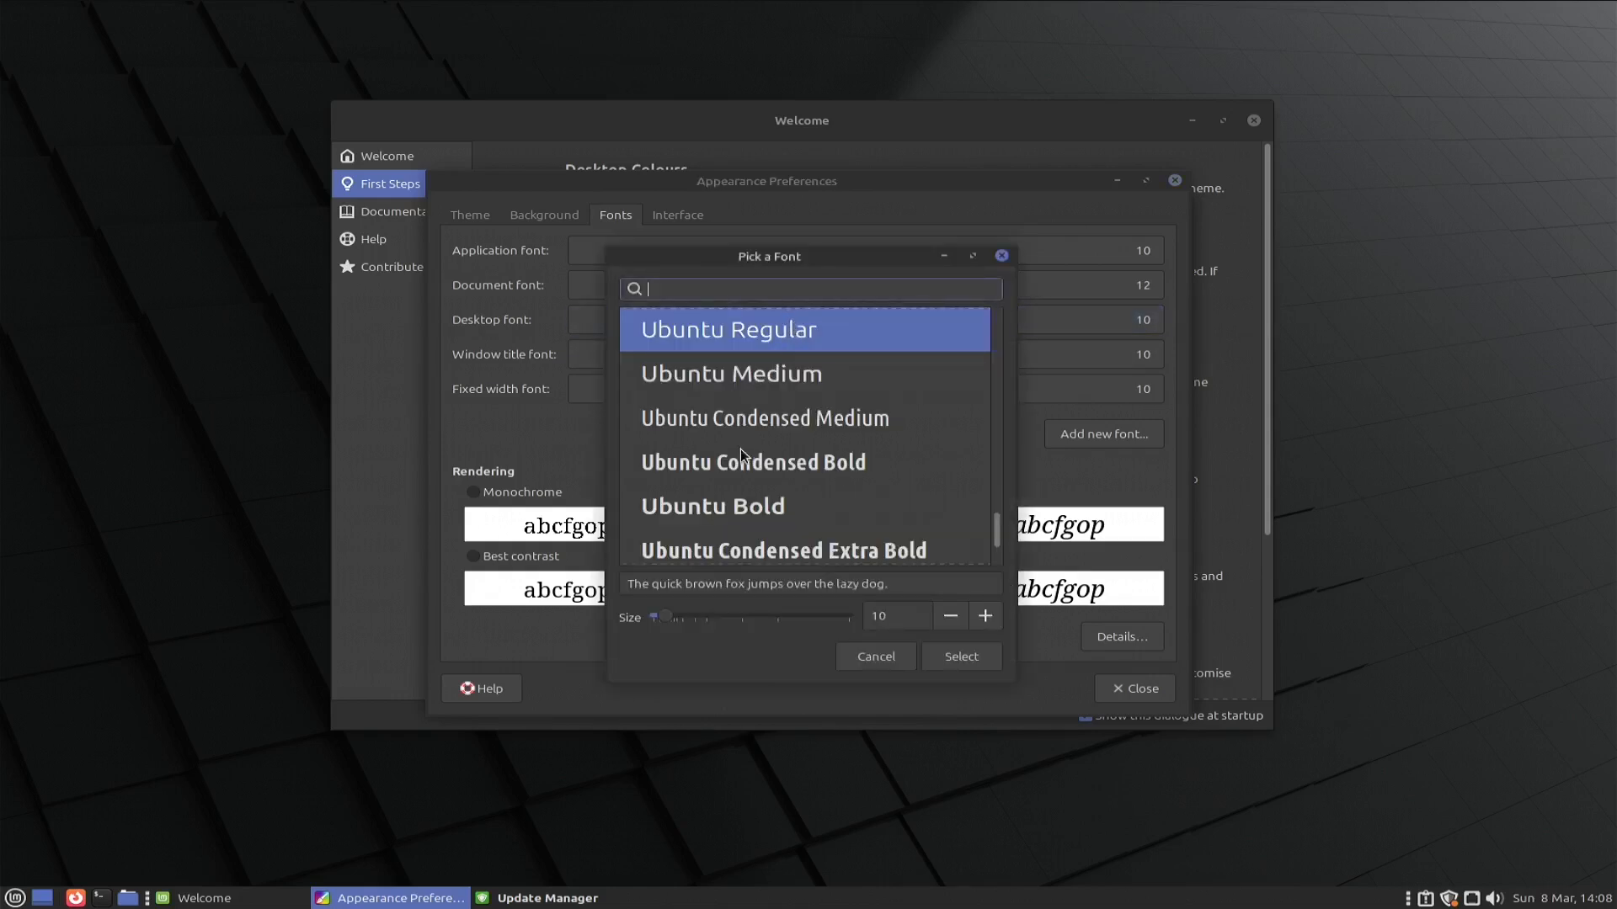
{"action": "left_click", "coordinate": [719, 509]}
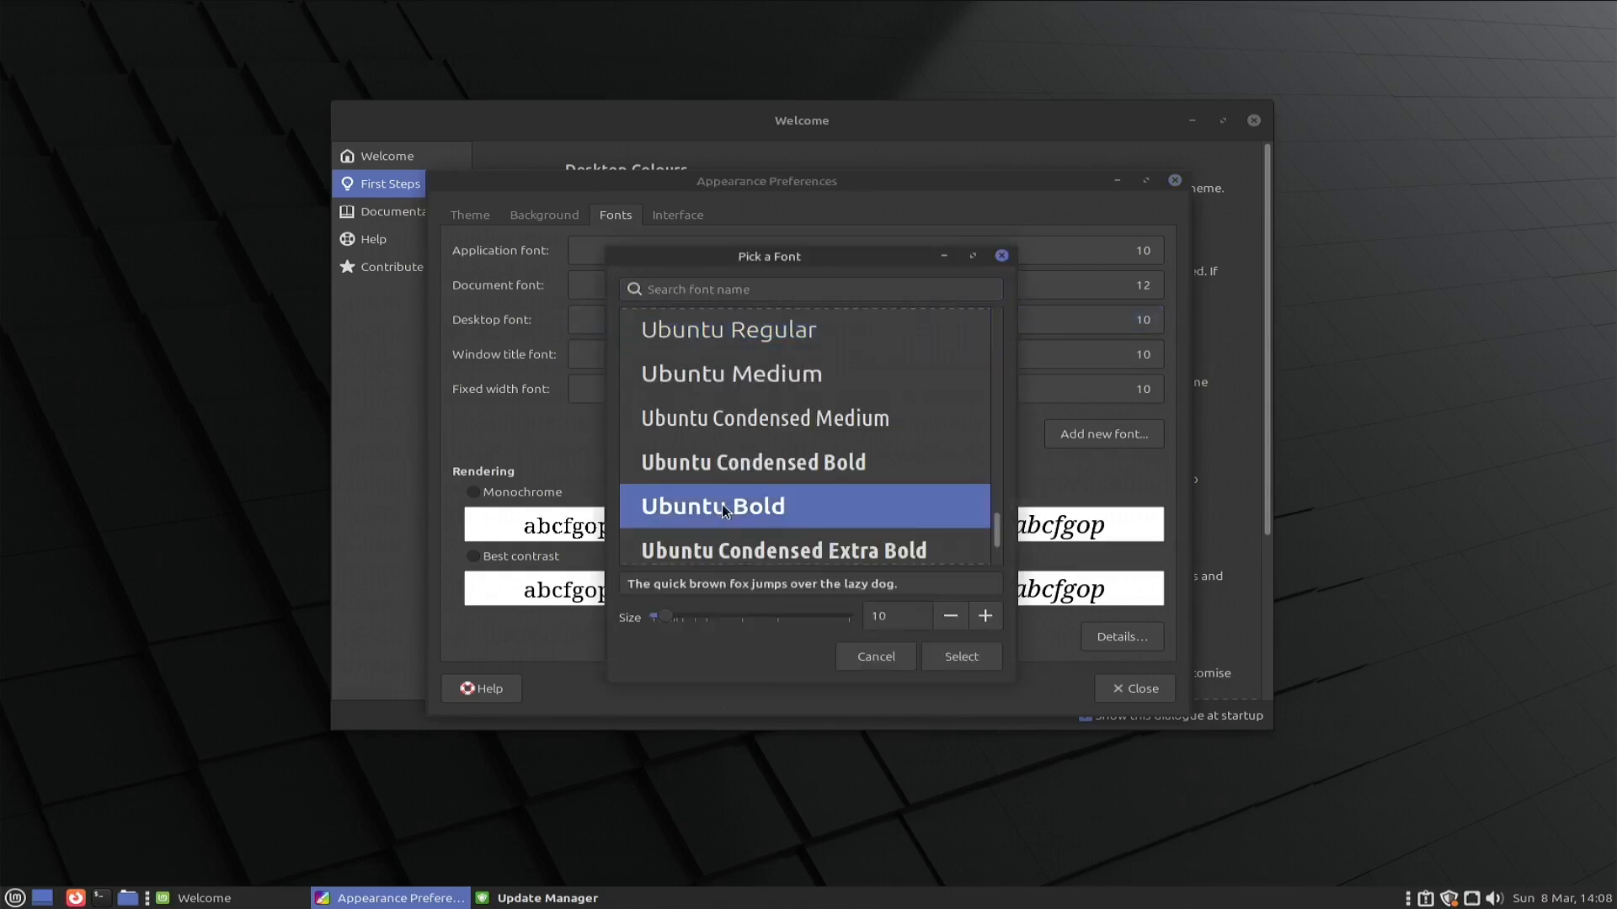
{"action": "left_click", "coordinate": [986, 616]}
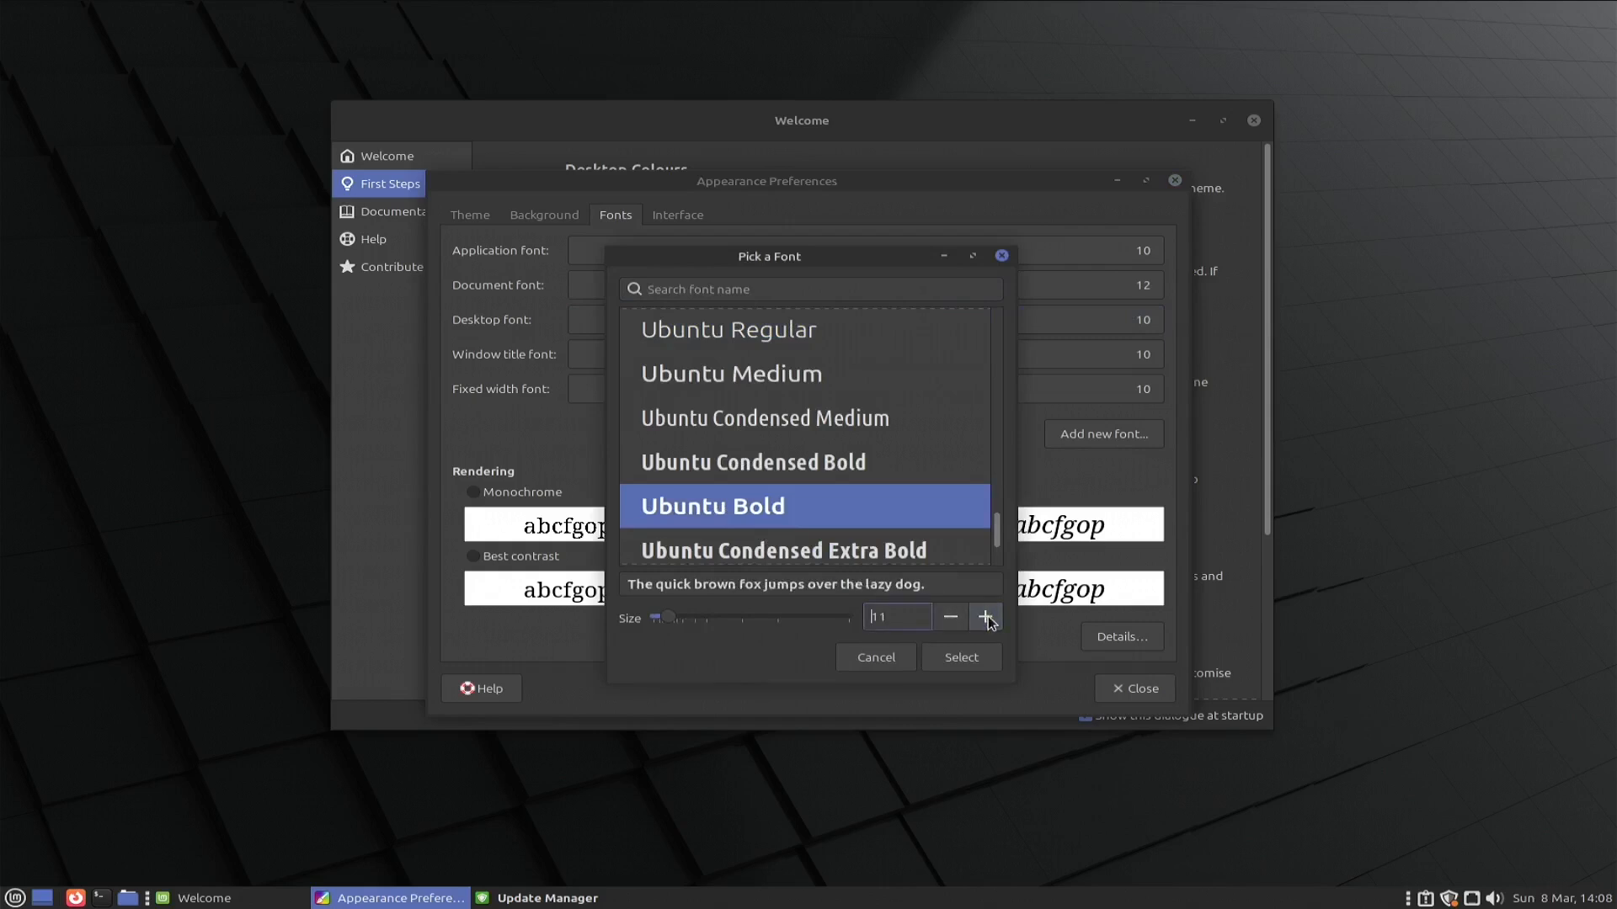
{"action": "left_click", "coordinate": [986, 616]}
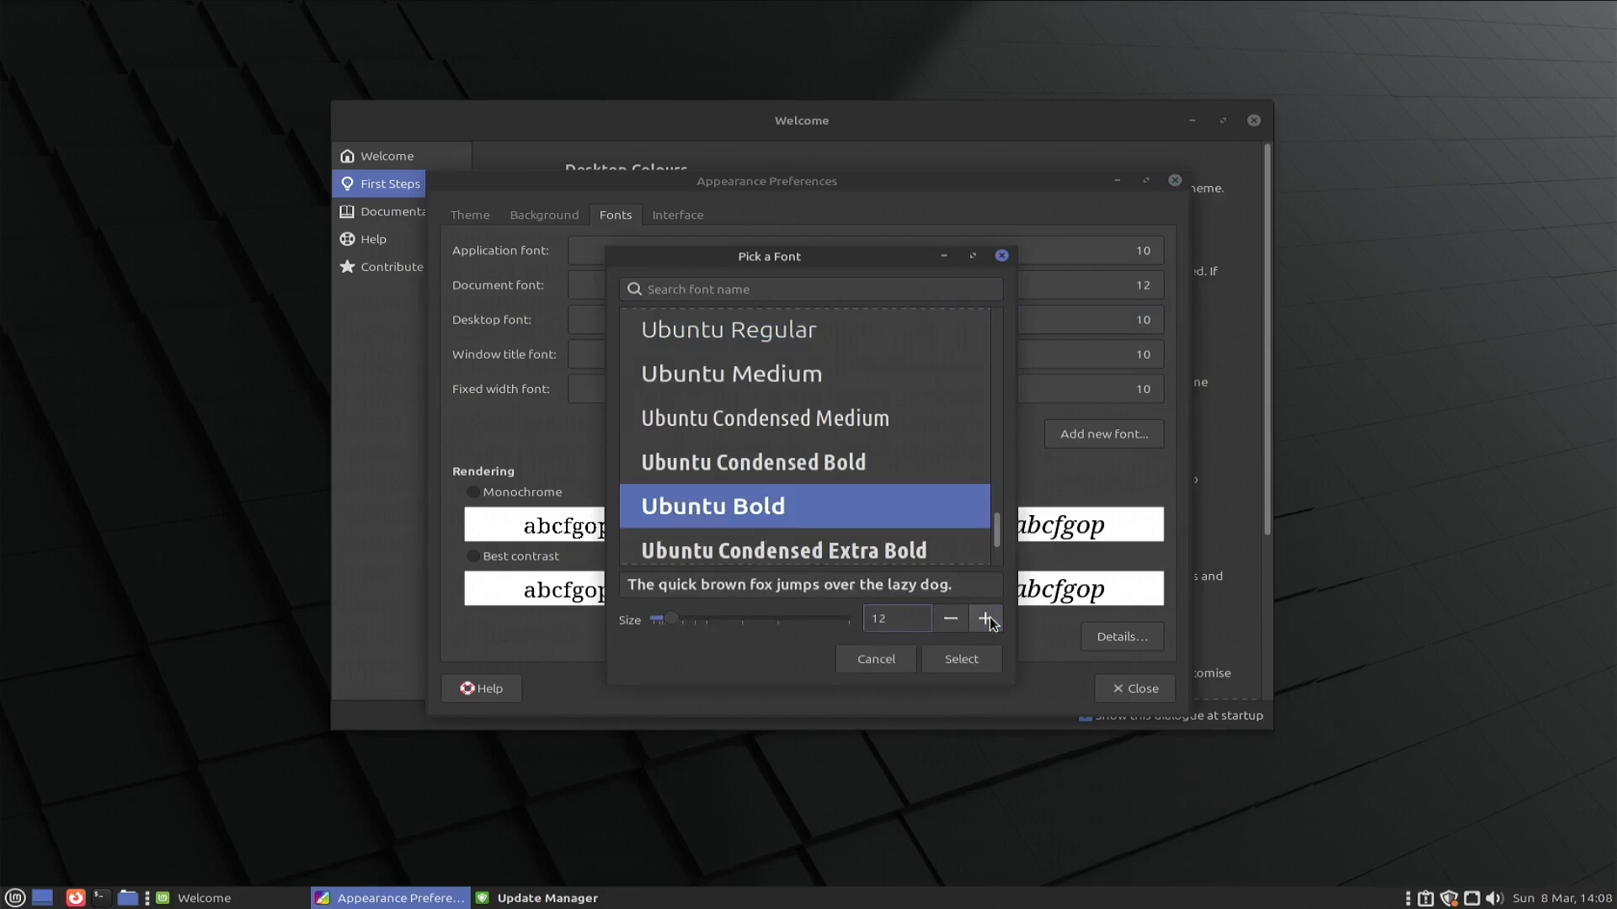
{"action": "left_click", "coordinate": [963, 660]}
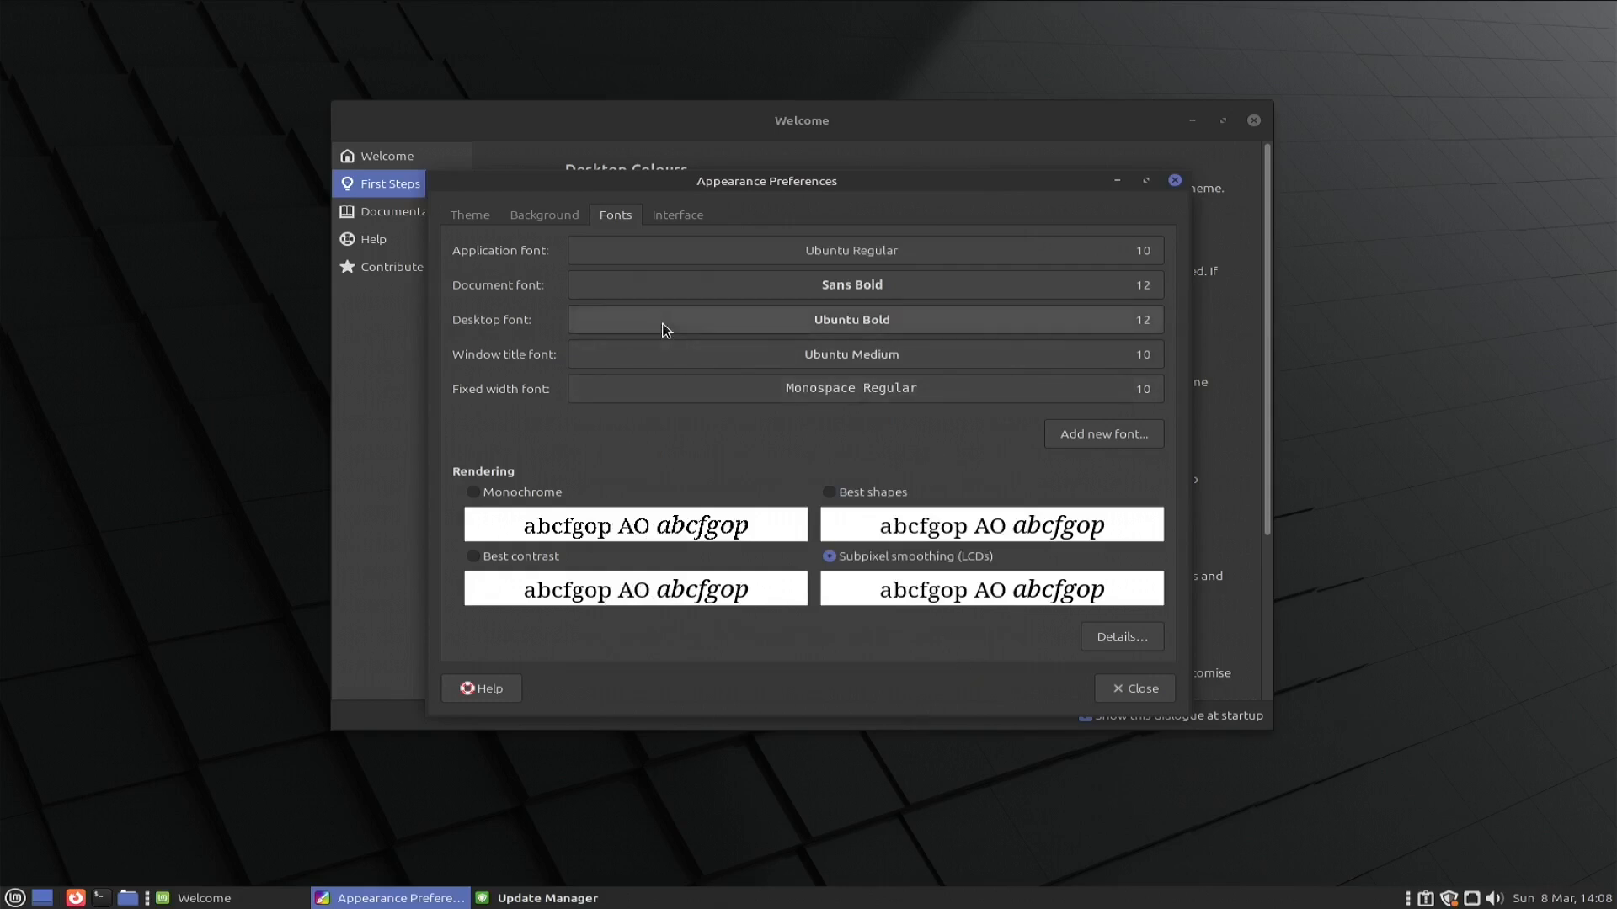
Step: Check the interface options, and customise the current theme with the Mint-L-Dark-Red window border
{"action": "left_click", "coordinate": [680, 219]}
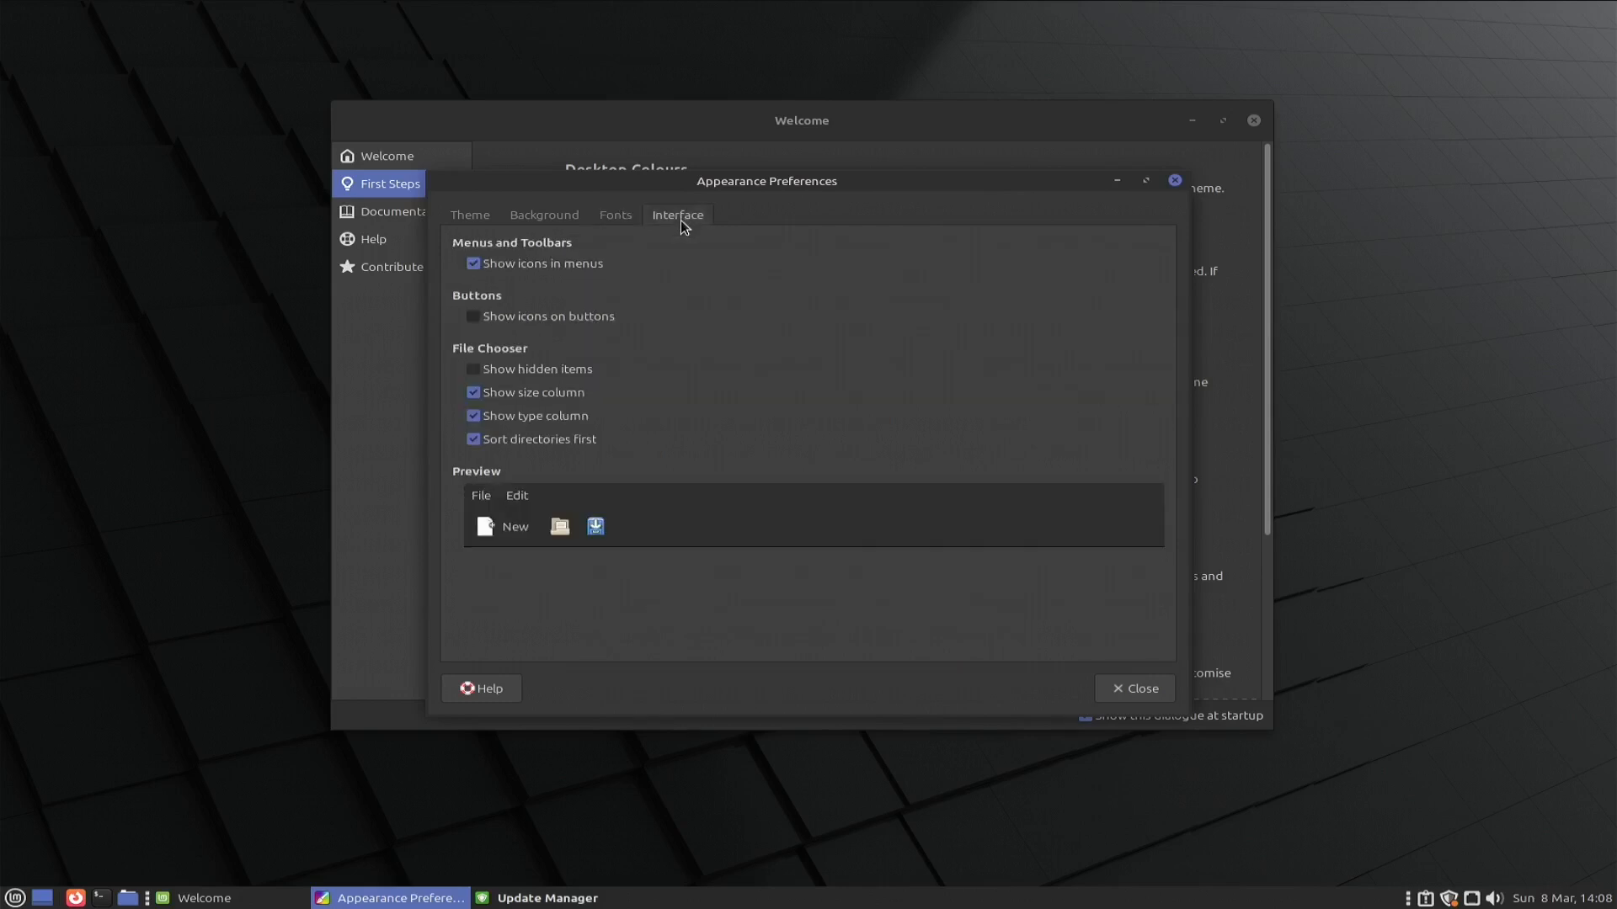
{"action": "left_click", "coordinate": [472, 217]}
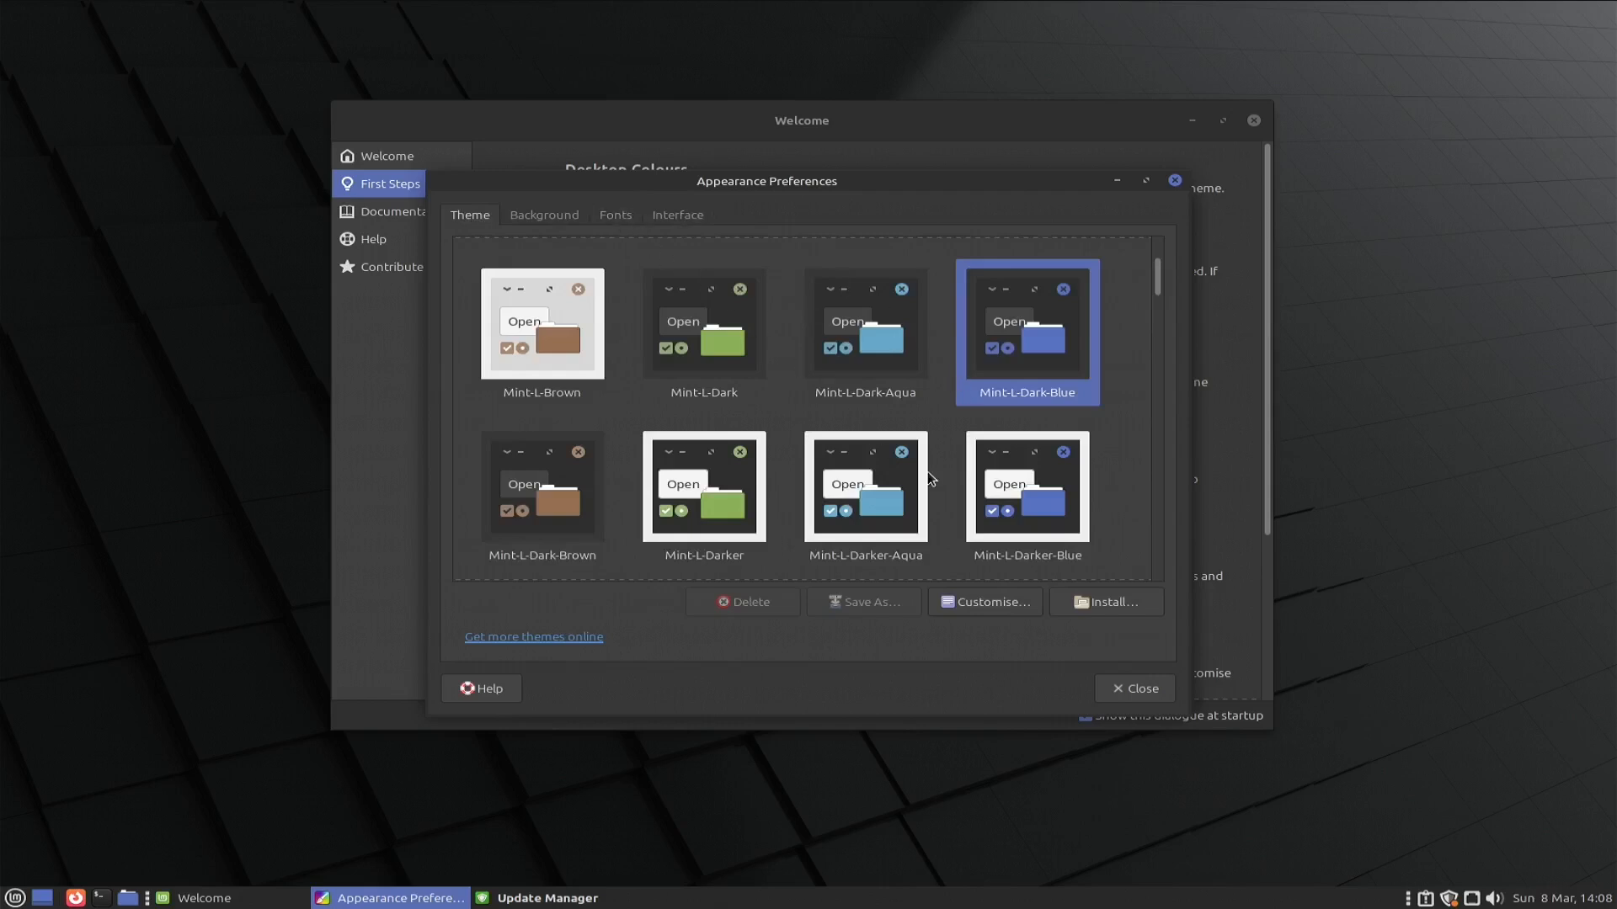
{"action": "left_click", "coordinate": [977, 603]}
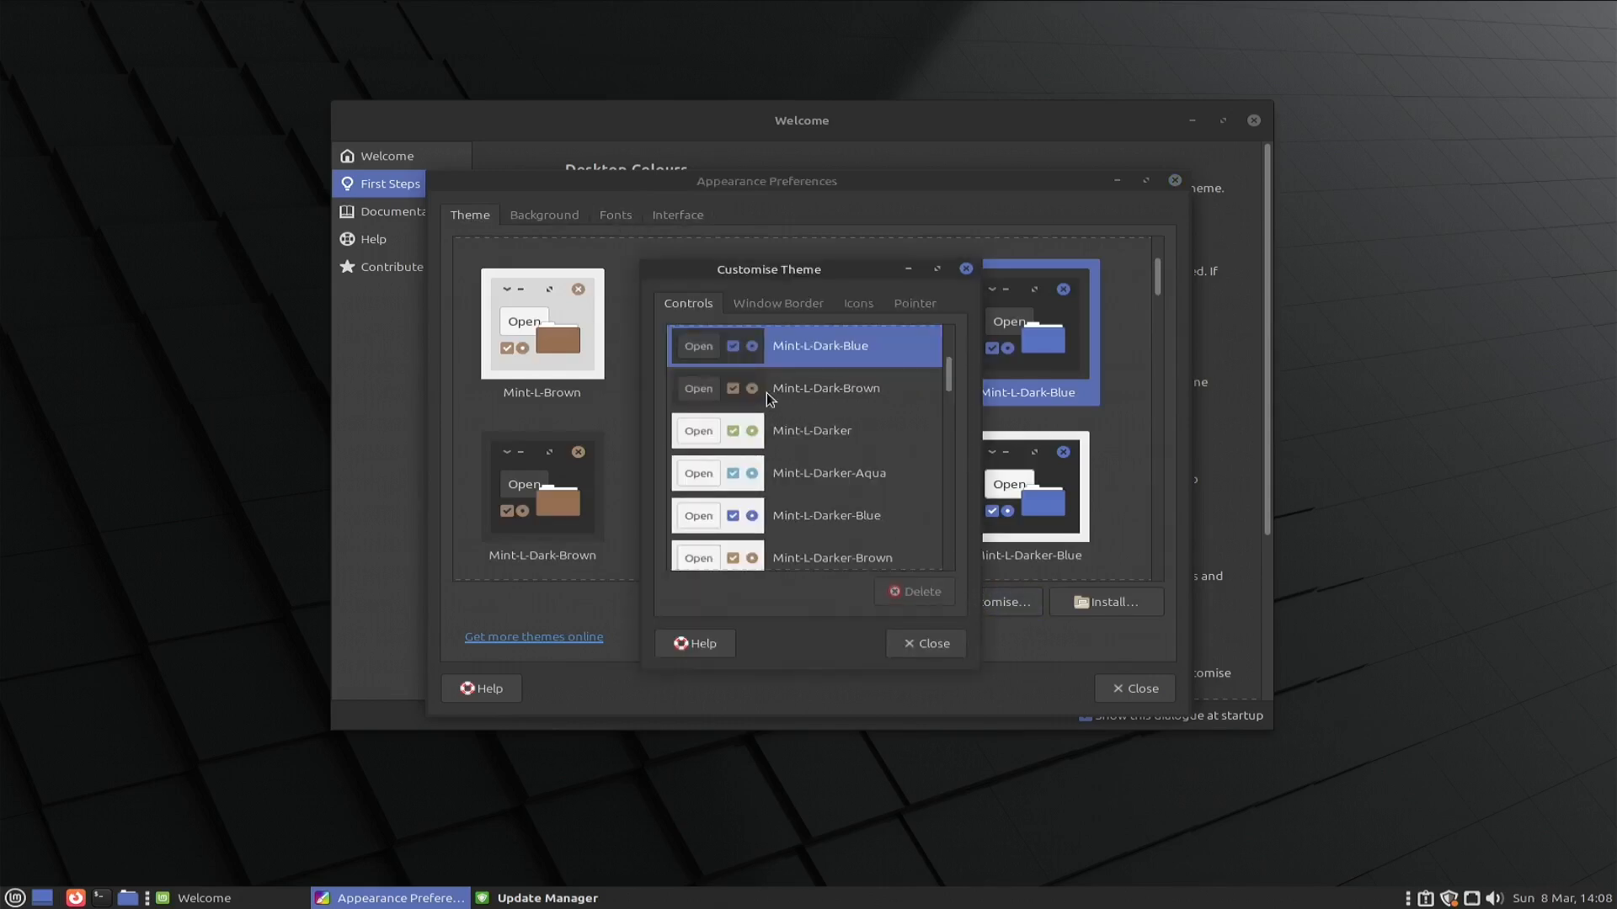
{"action": "left_click", "coordinate": [784, 304]}
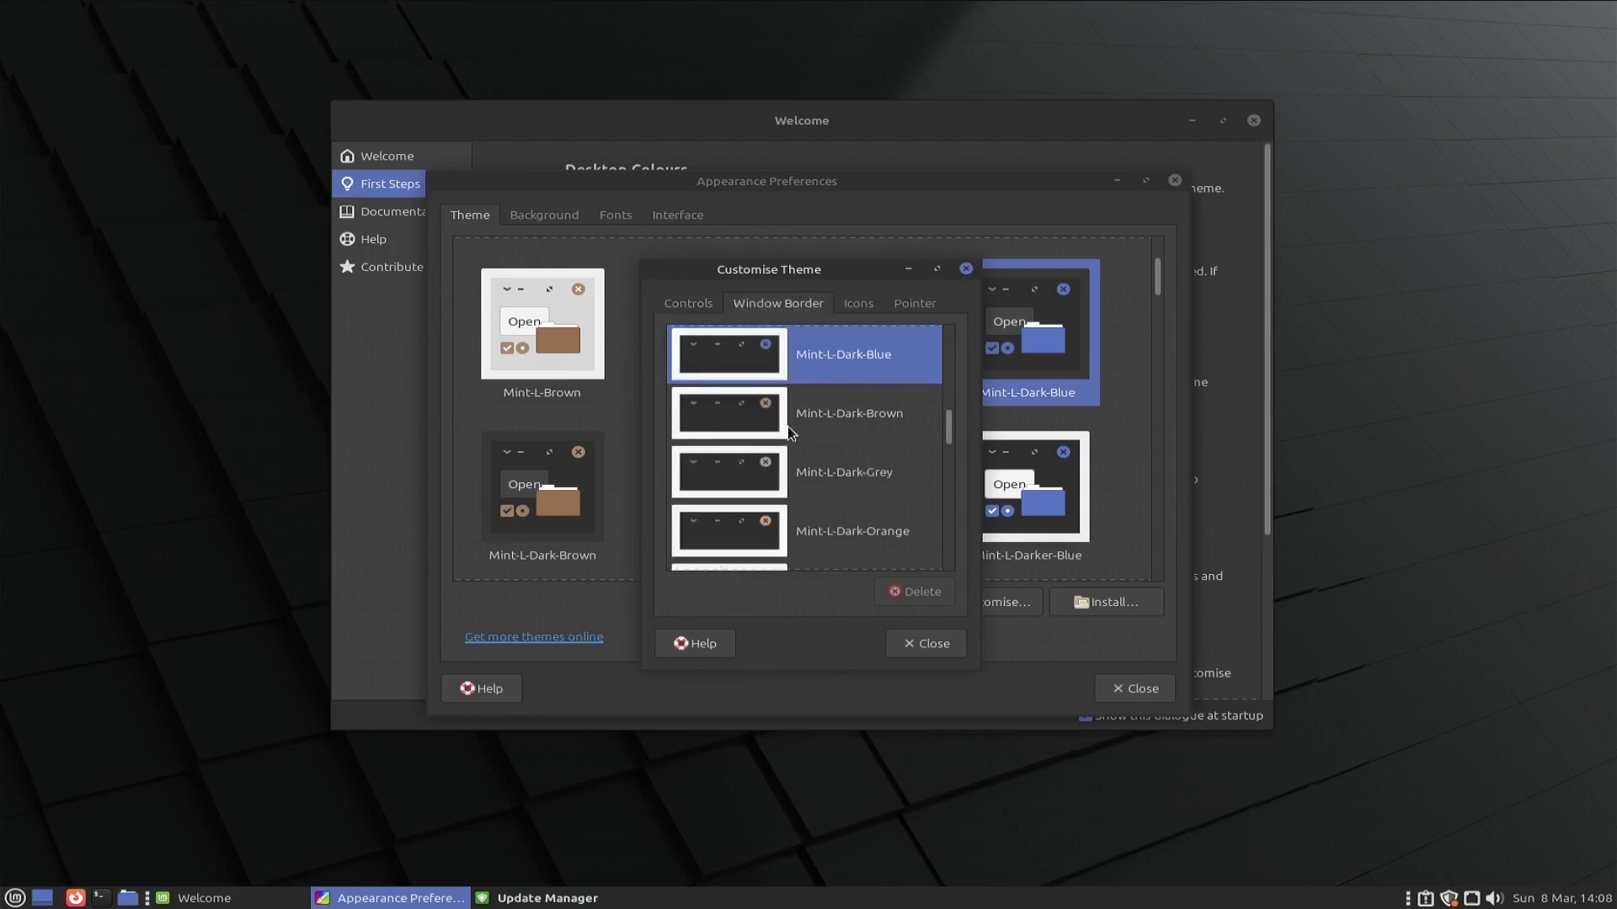
{"action": "scroll", "coordinate": [789, 476], "scroll_direction": "down", "scroll_amount": 1}
{"action": "scroll", "coordinate": [791, 487], "scroll_direction": "down", "scroll_amount": 3}
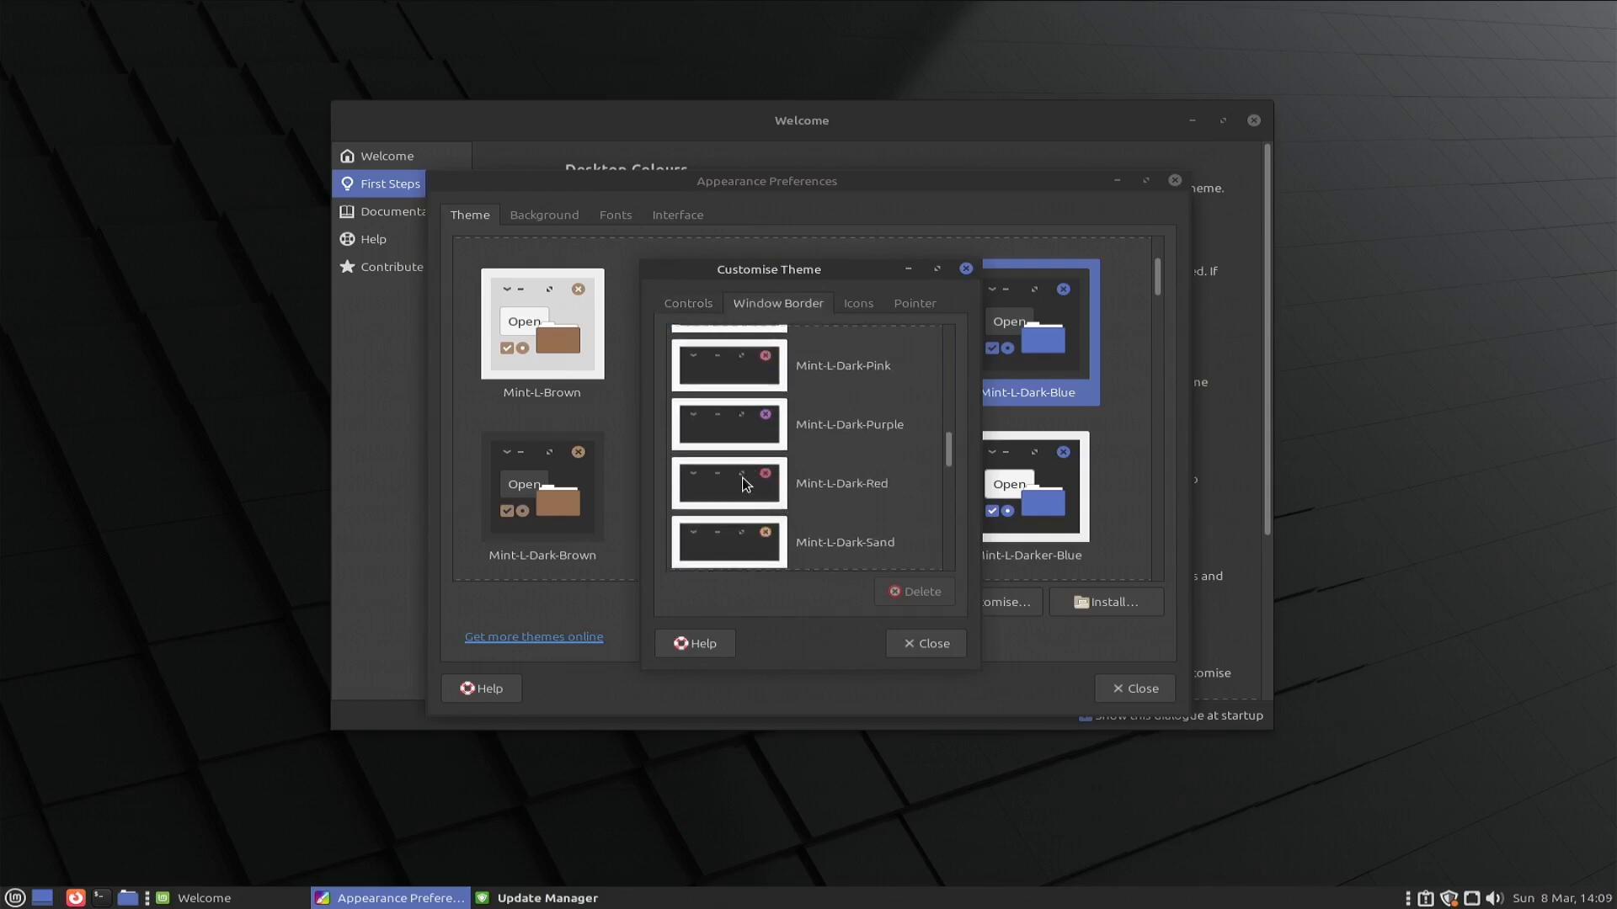
{"action": "left_click", "coordinate": [742, 483]}
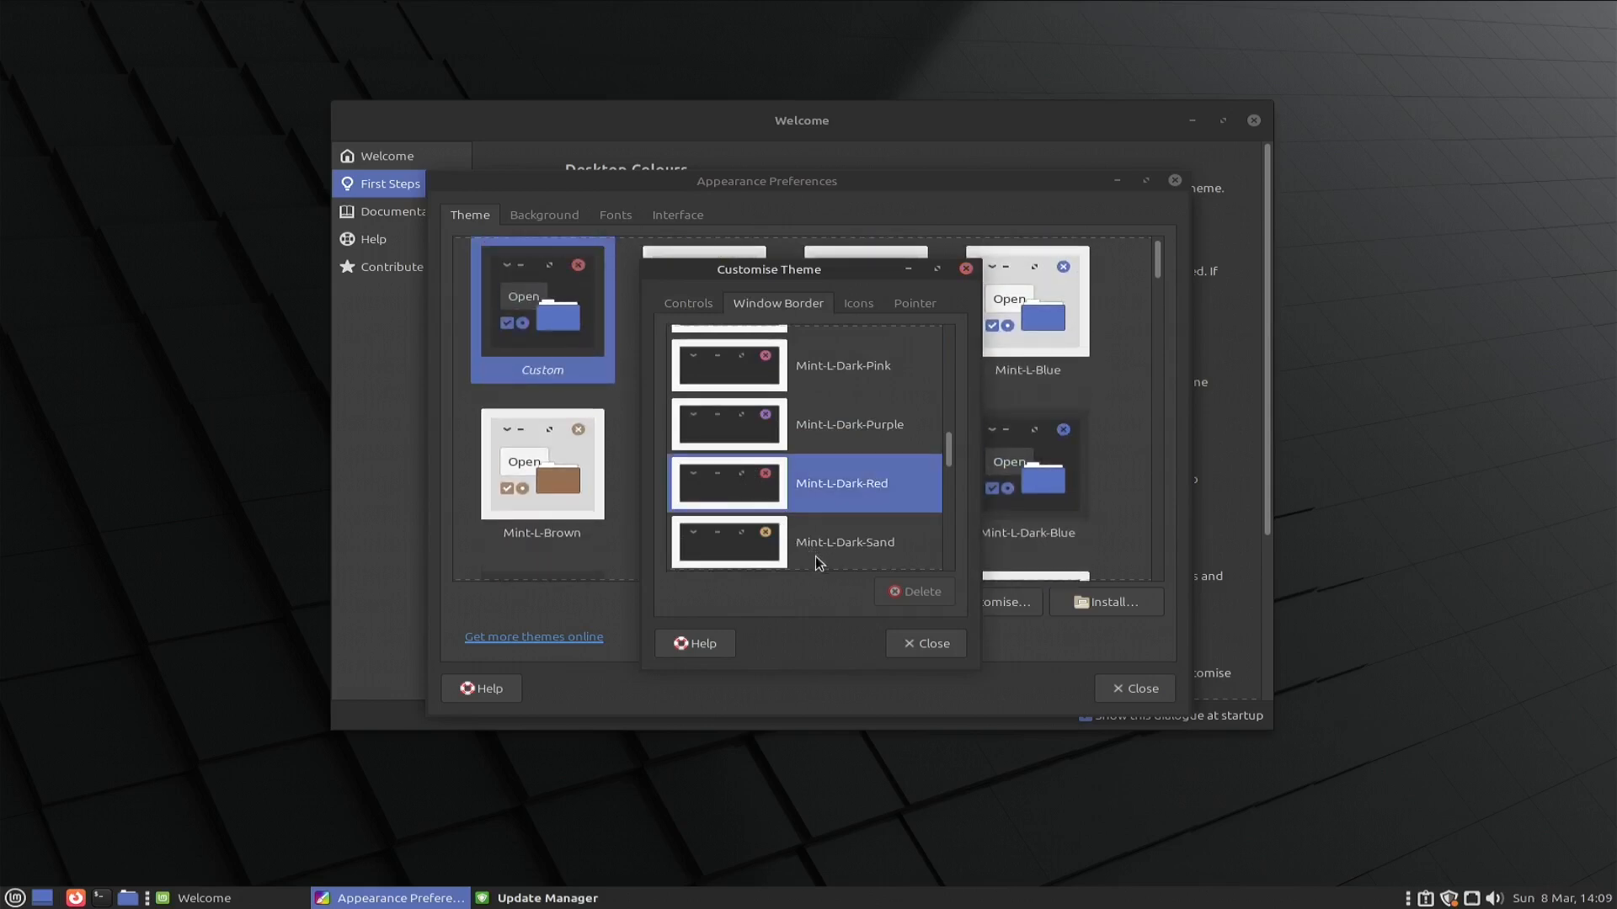
{"action": "left_click", "coordinate": [935, 644]}
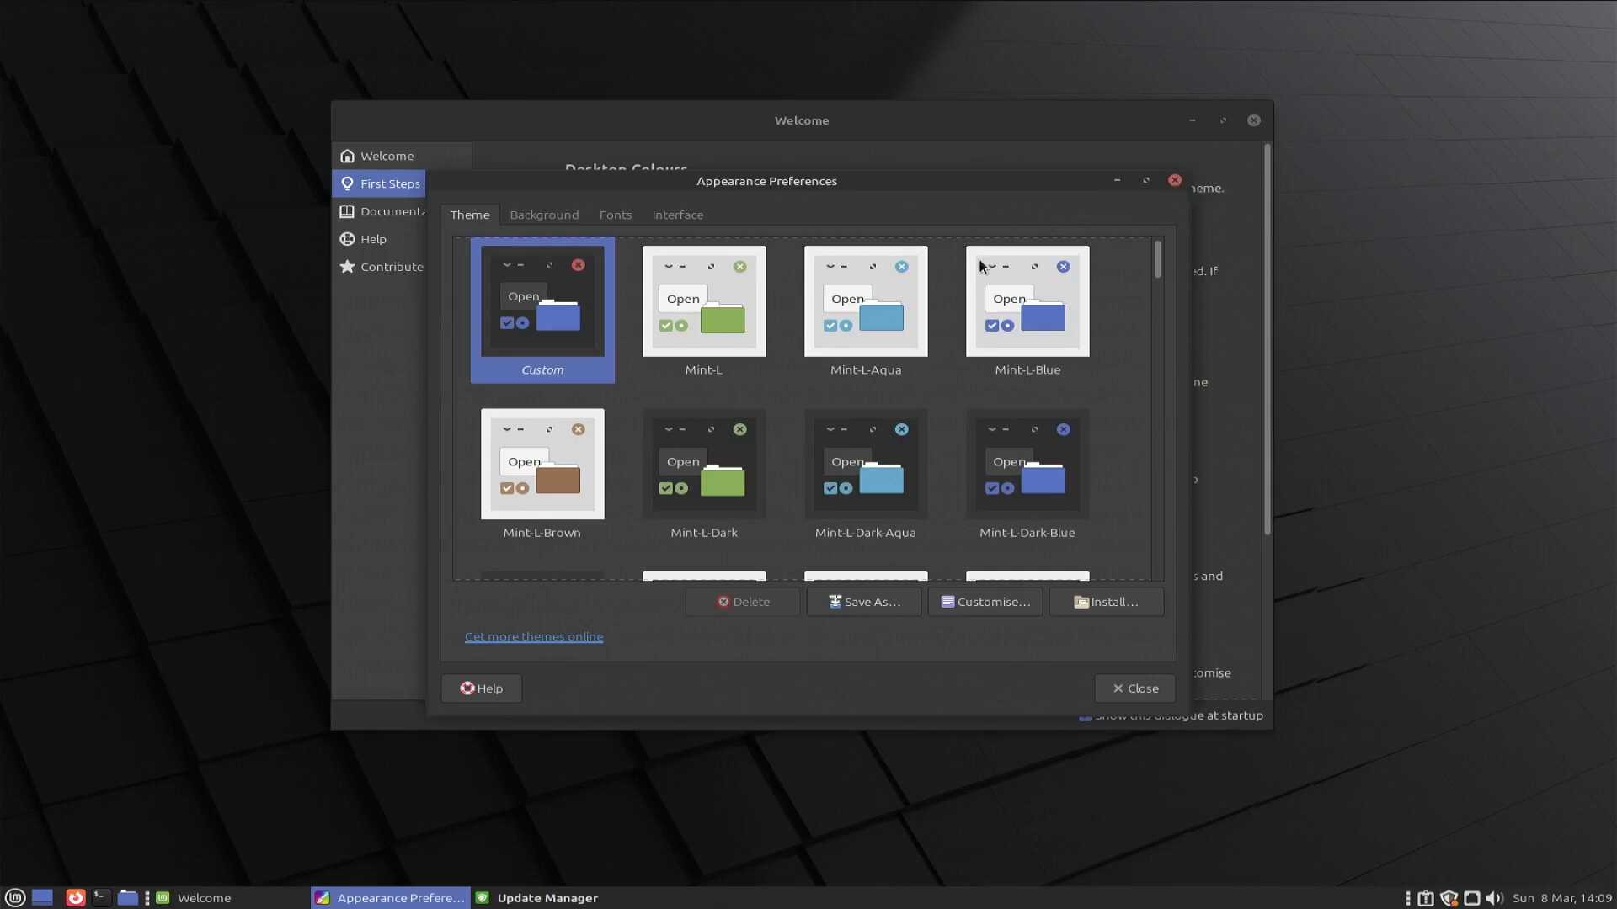
Step: Enlarge the theme's mouse pointer to slightly above mid-size, and close the appearance preferences and the Update Manager
{"action": "left_click", "coordinate": [987, 608]}
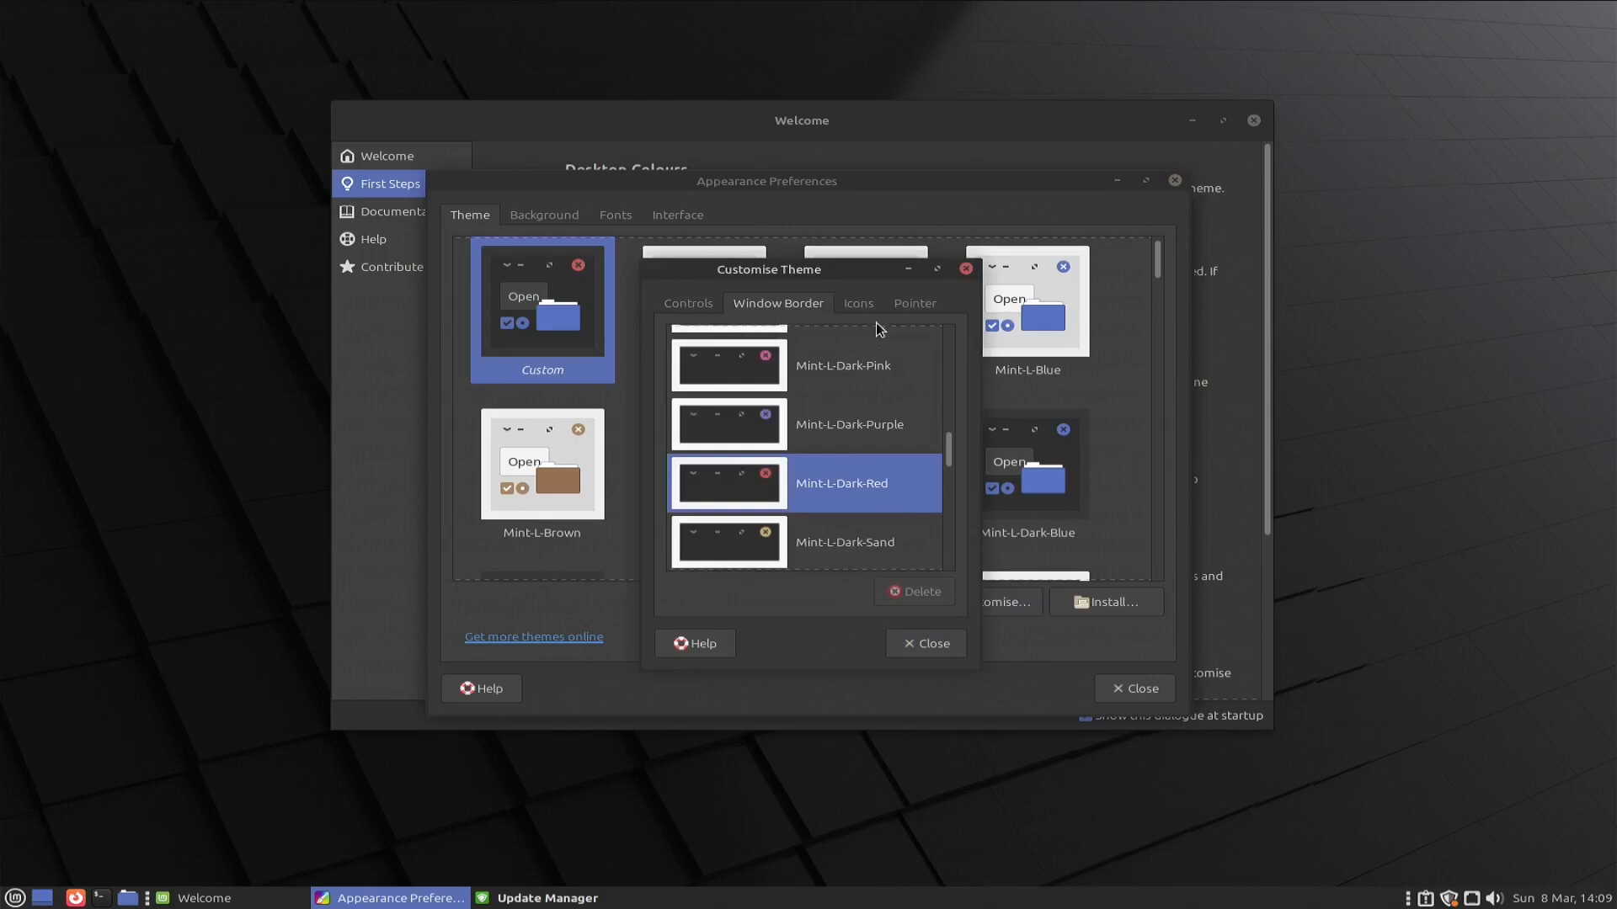
{"action": "left_click", "coordinate": [916, 306]}
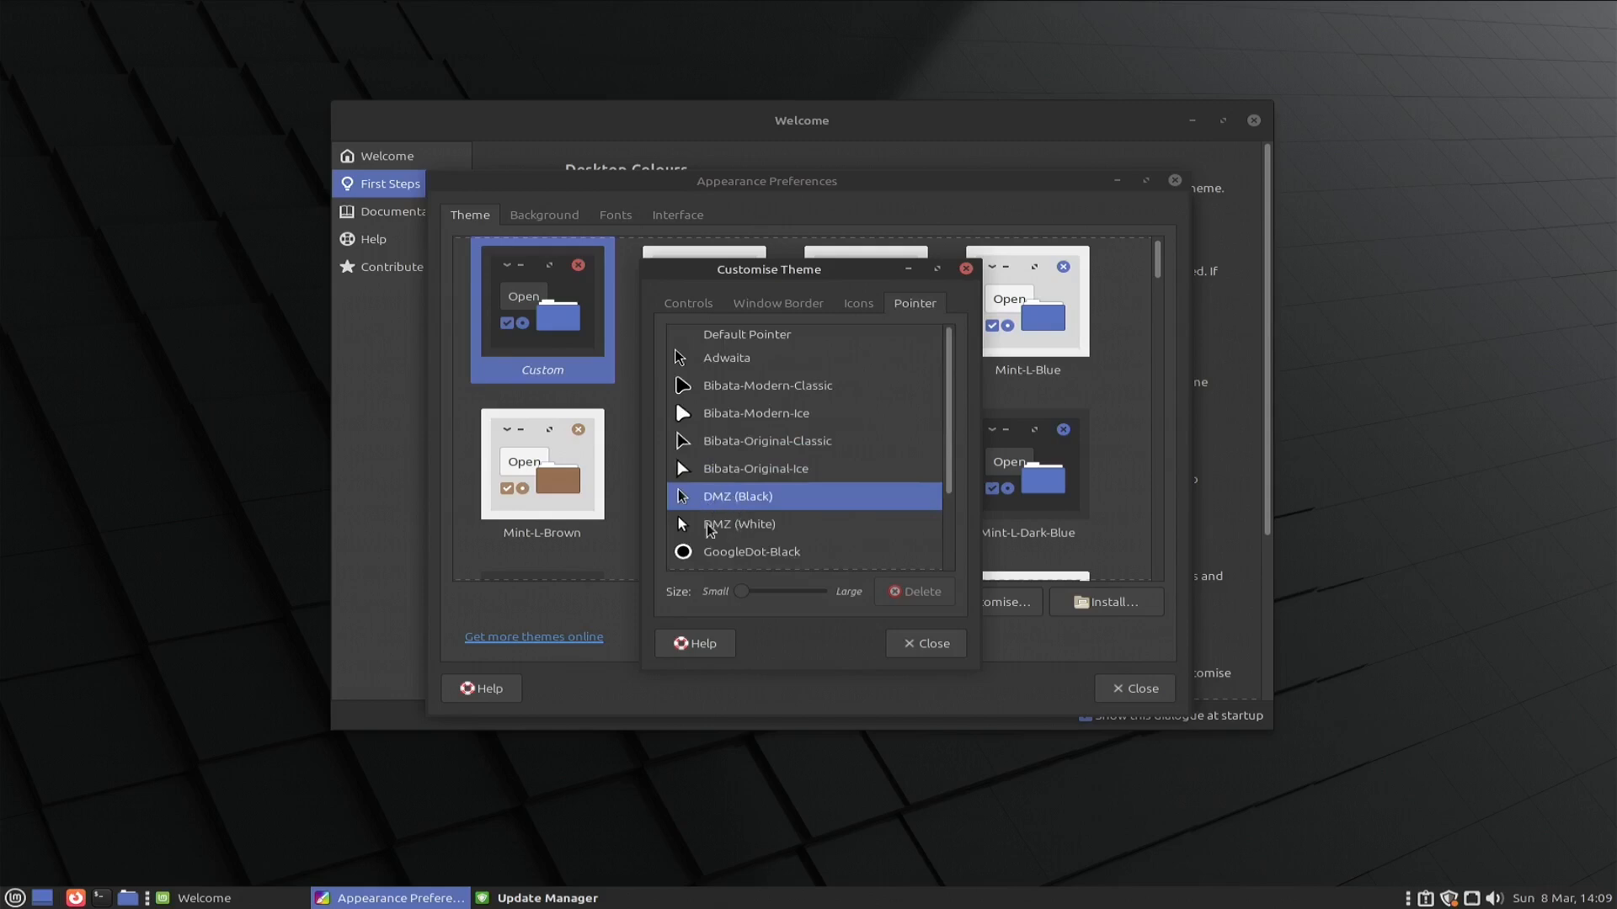
{"action": "left_click_drag", "start_coordinate": [741, 592], "coordinate": [790, 592]}
{"action": "left_click", "coordinate": [932, 646]}
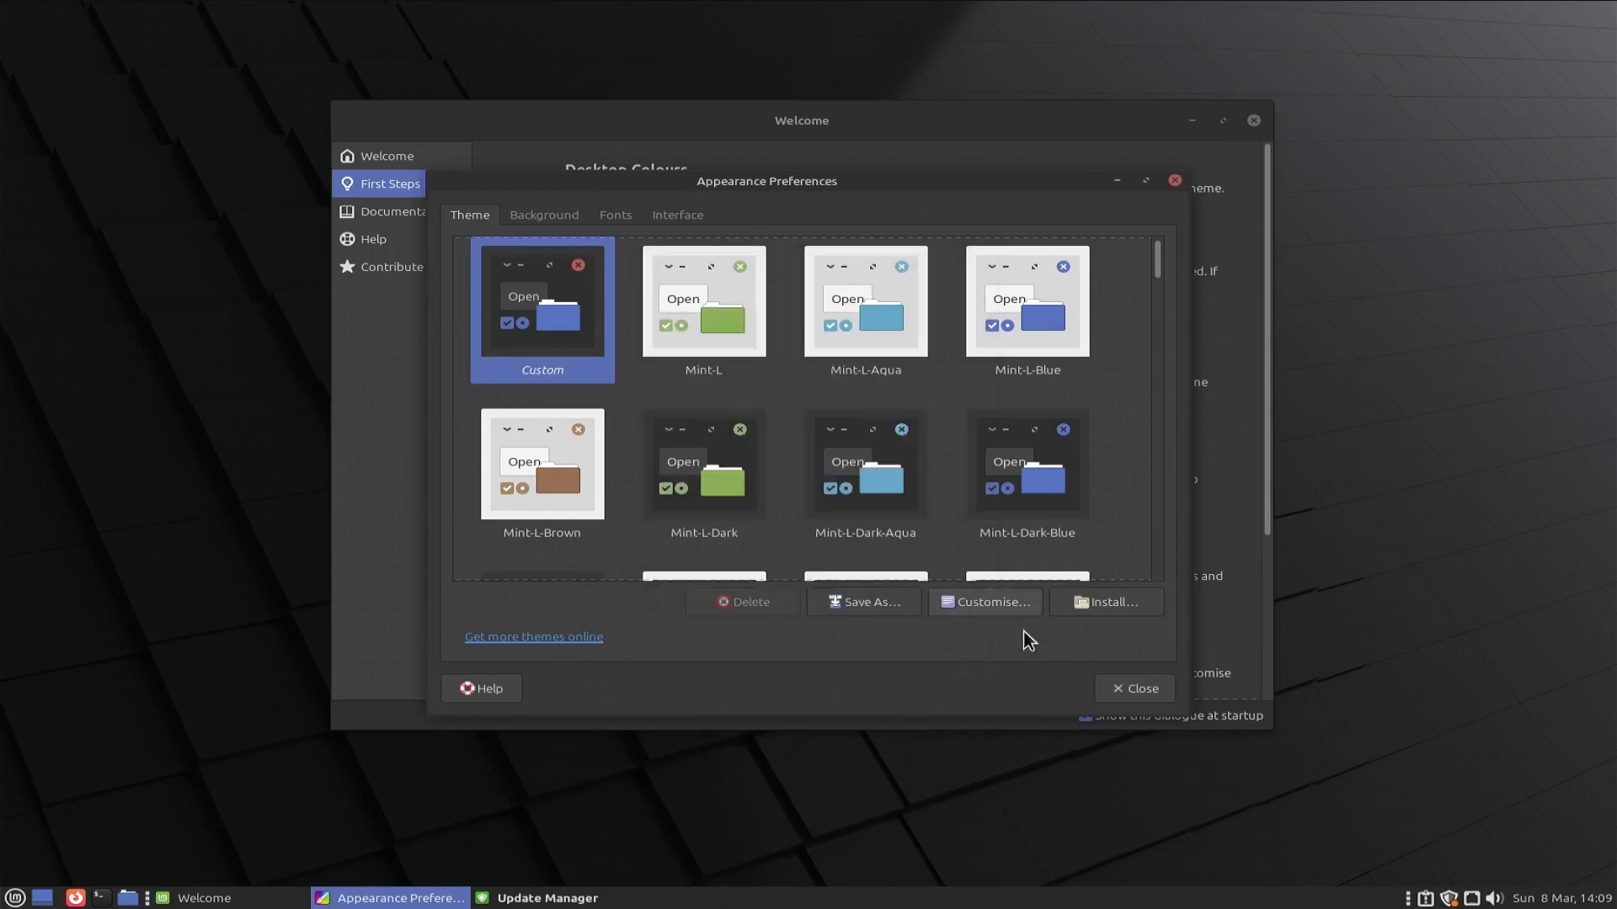
{"action": "left_click", "coordinate": [1135, 689]}
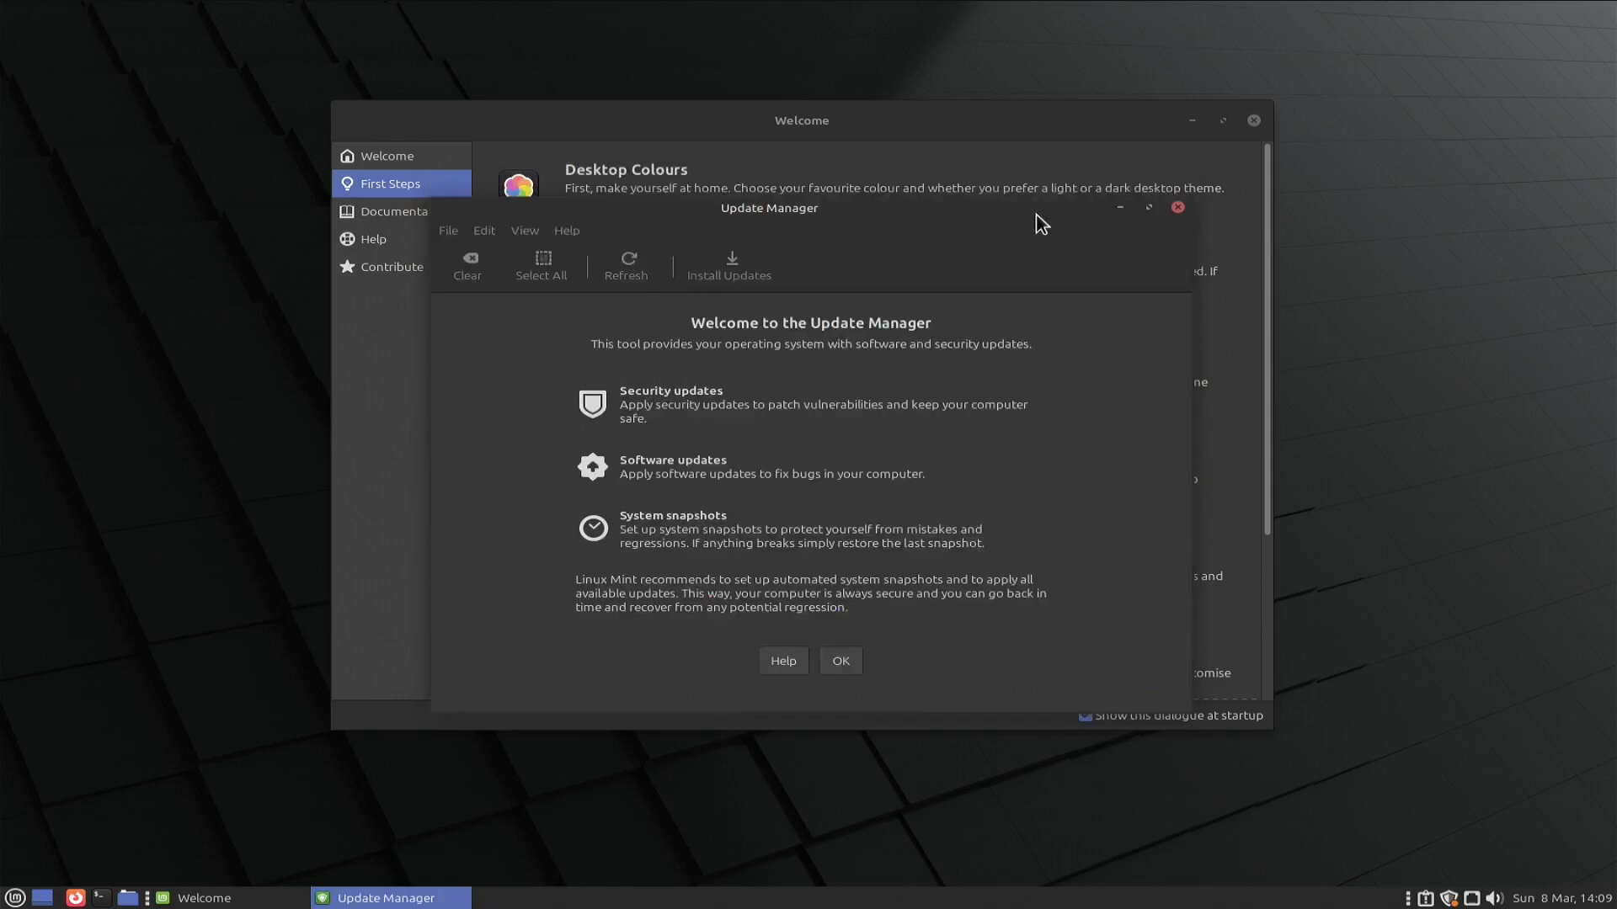
{"action": "left_click", "coordinate": [1178, 208]}
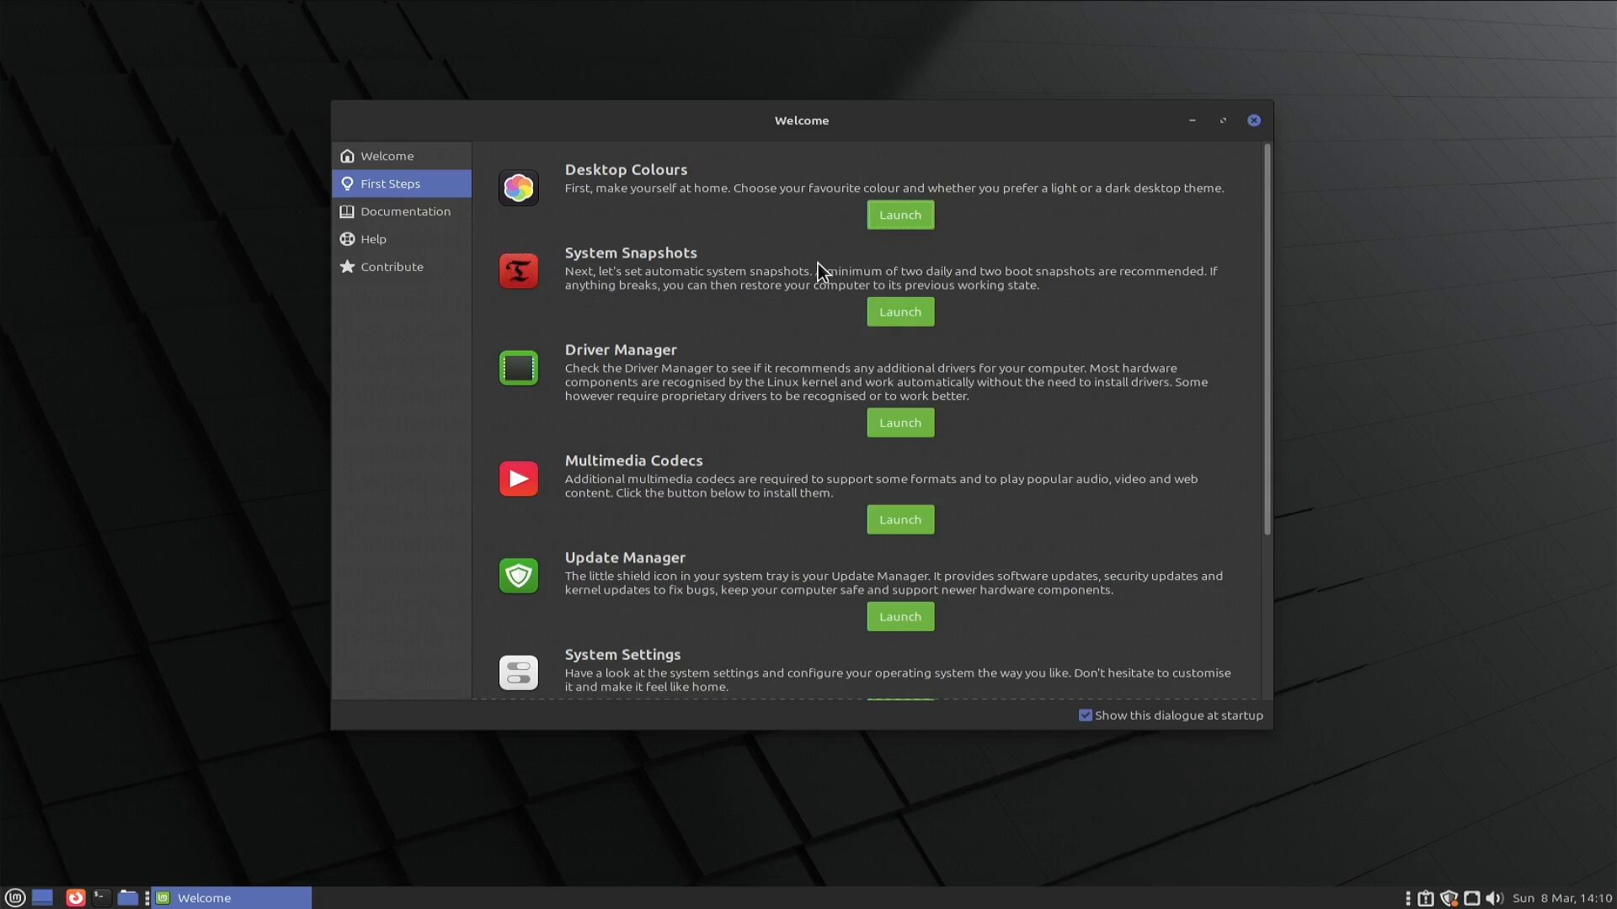
Step: Launch System Snapshots from the first steps and authenticate Timeshift with the account password
{"action": "left_click", "coordinate": [869, 309]}
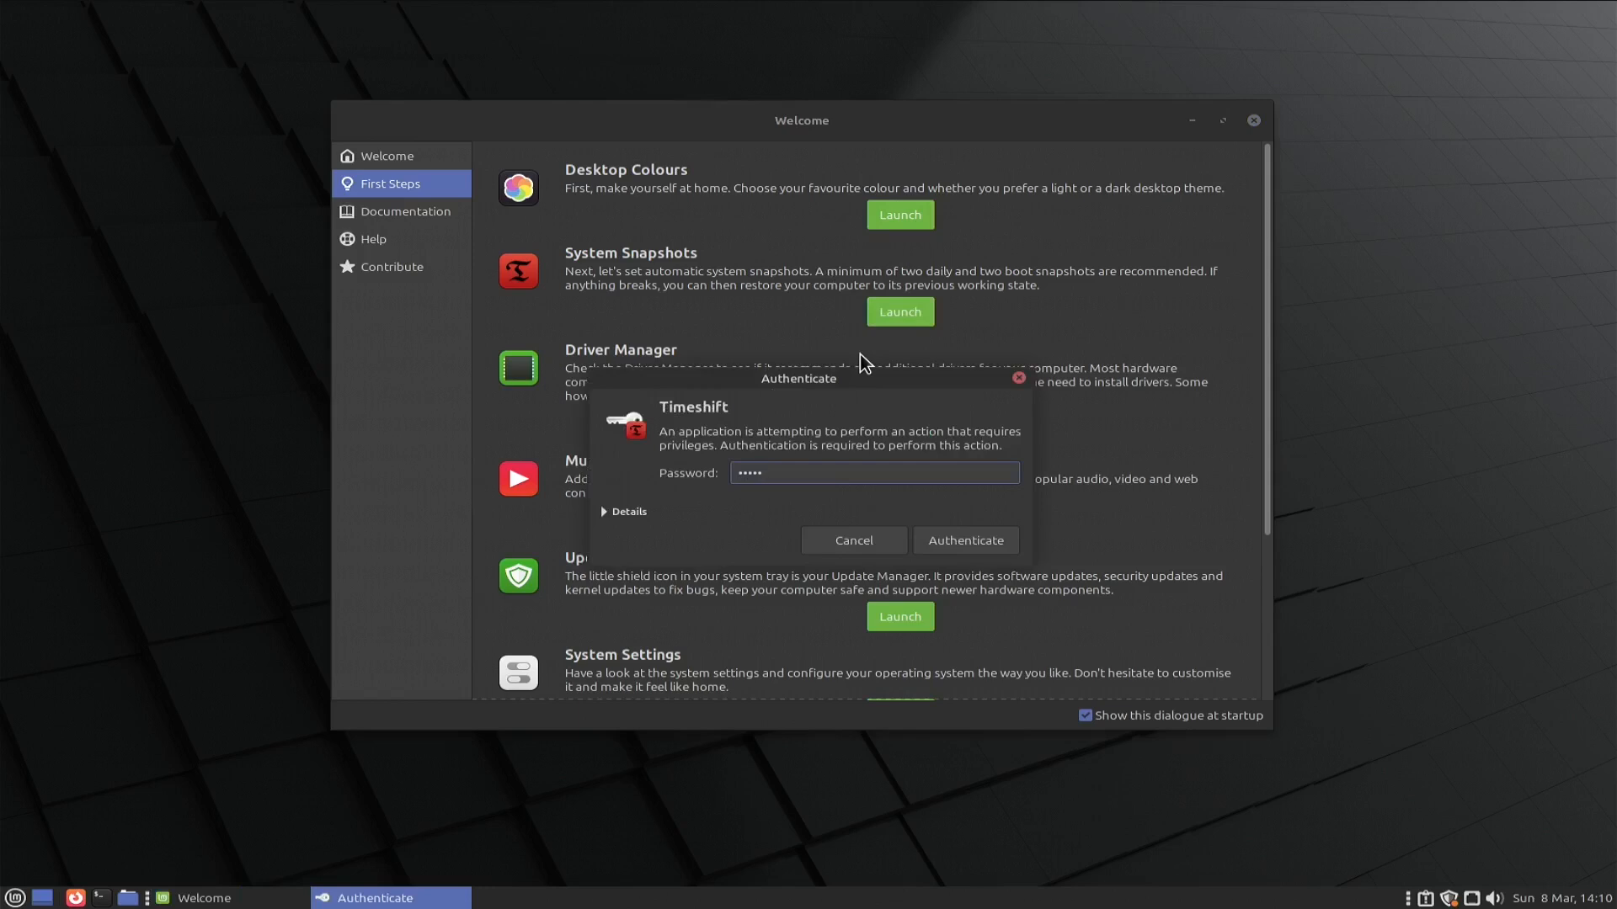
{"action": "key", "text": "Return"}
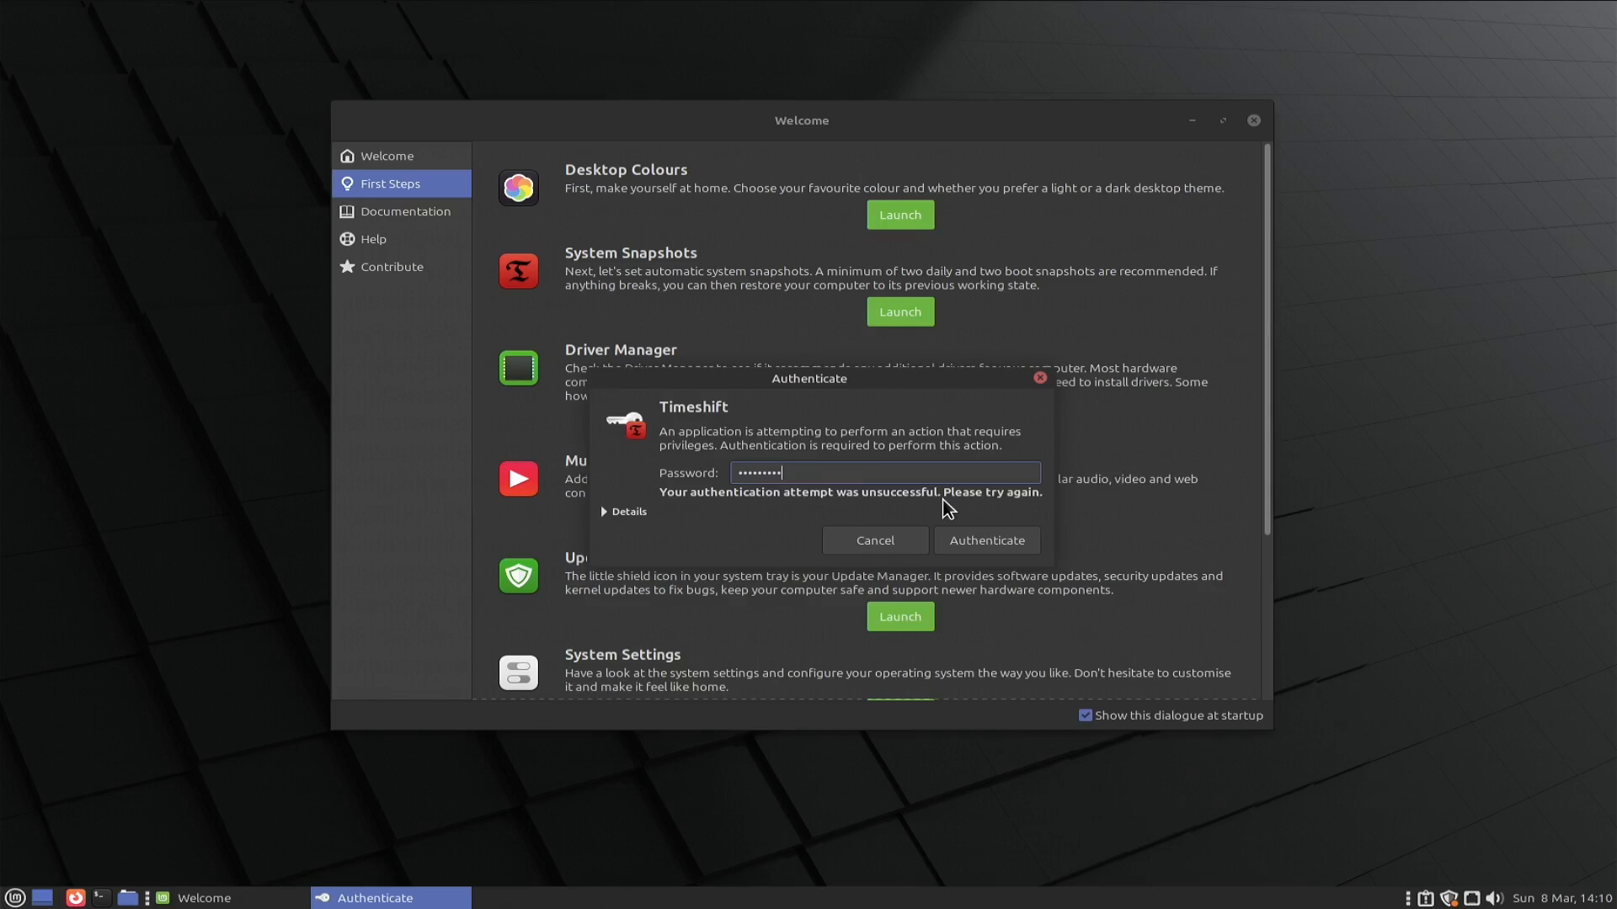
{"action": "key", "text": "Return"}
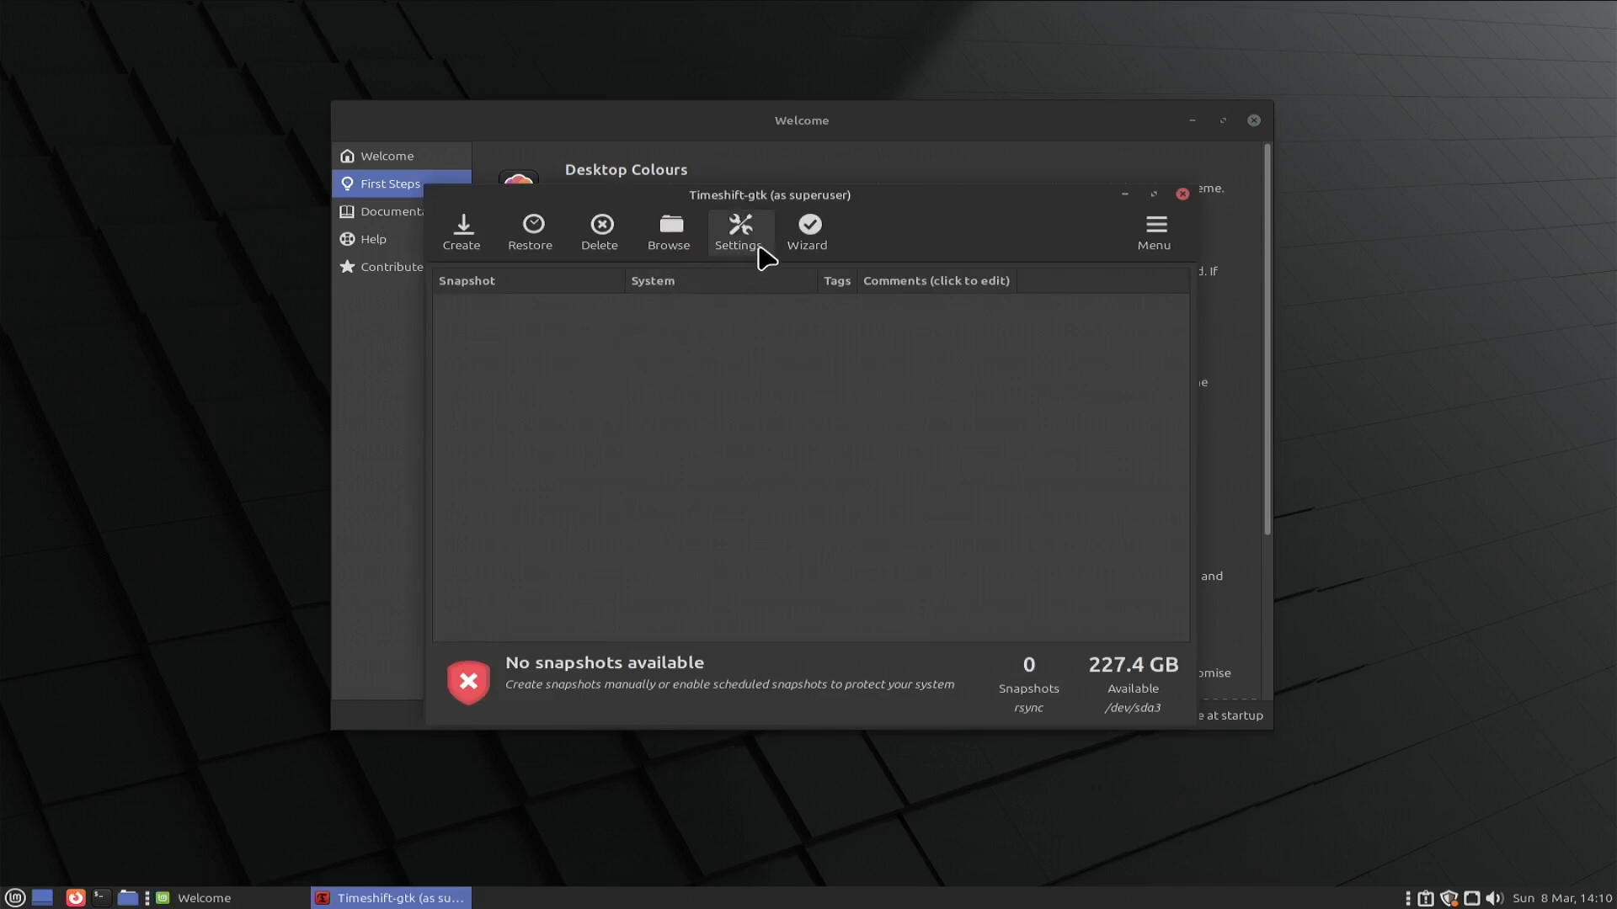
Step: Start Timeshift's setup wizard and choose RSYNC as the snapshot type with sda3 as the snapshot location
{"action": "left_click", "coordinate": [808, 240]}
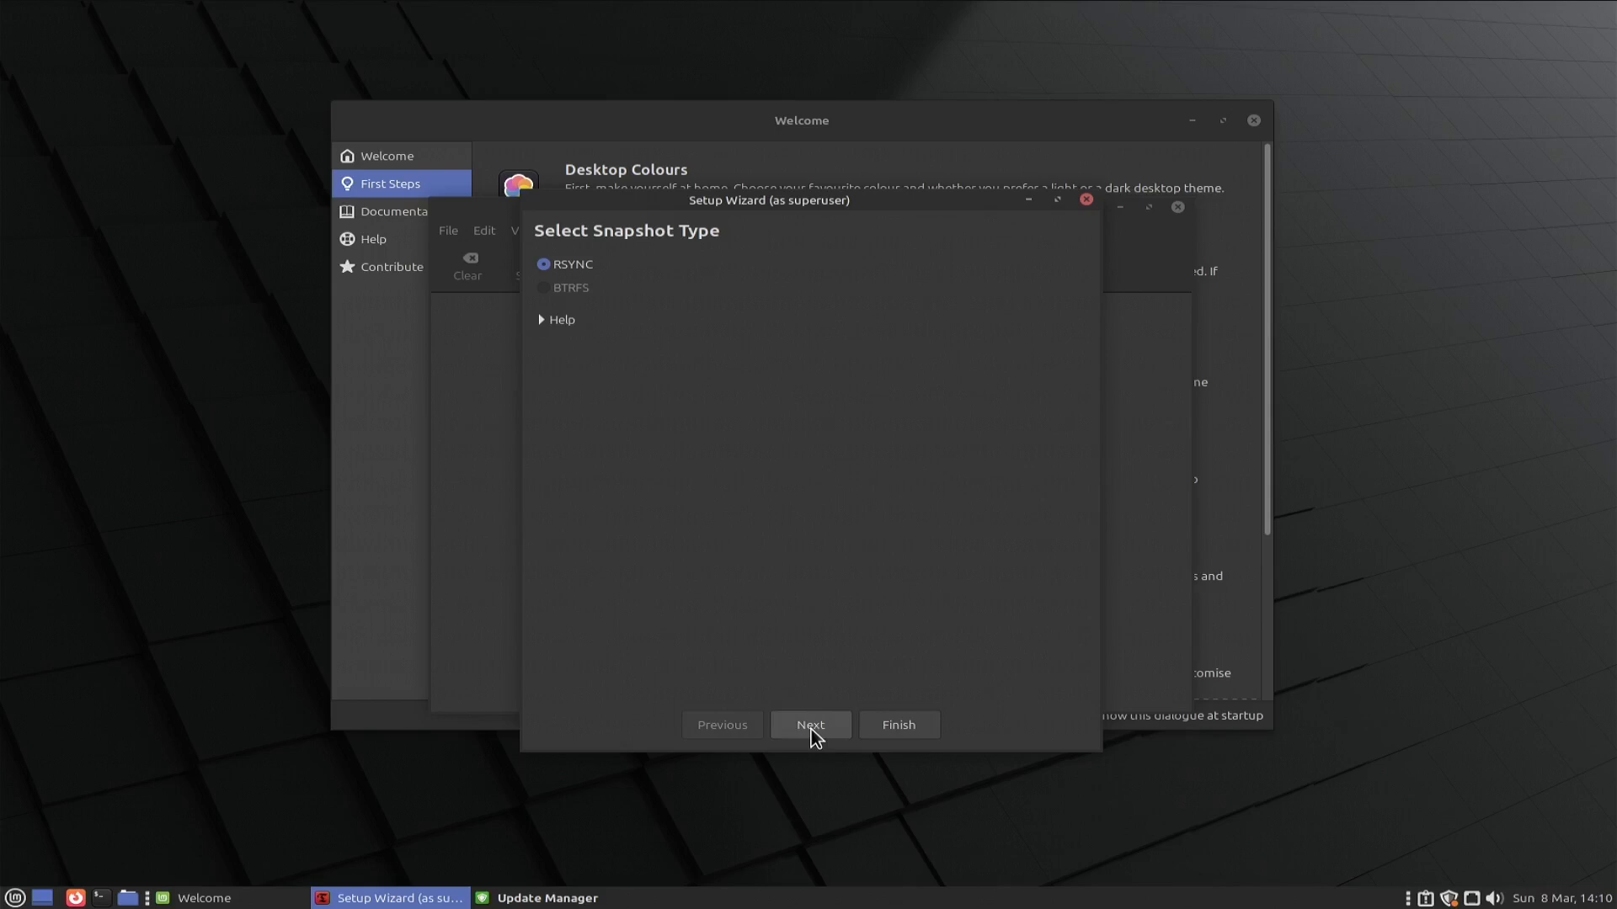
{"action": "left_click", "coordinate": [1087, 199]}
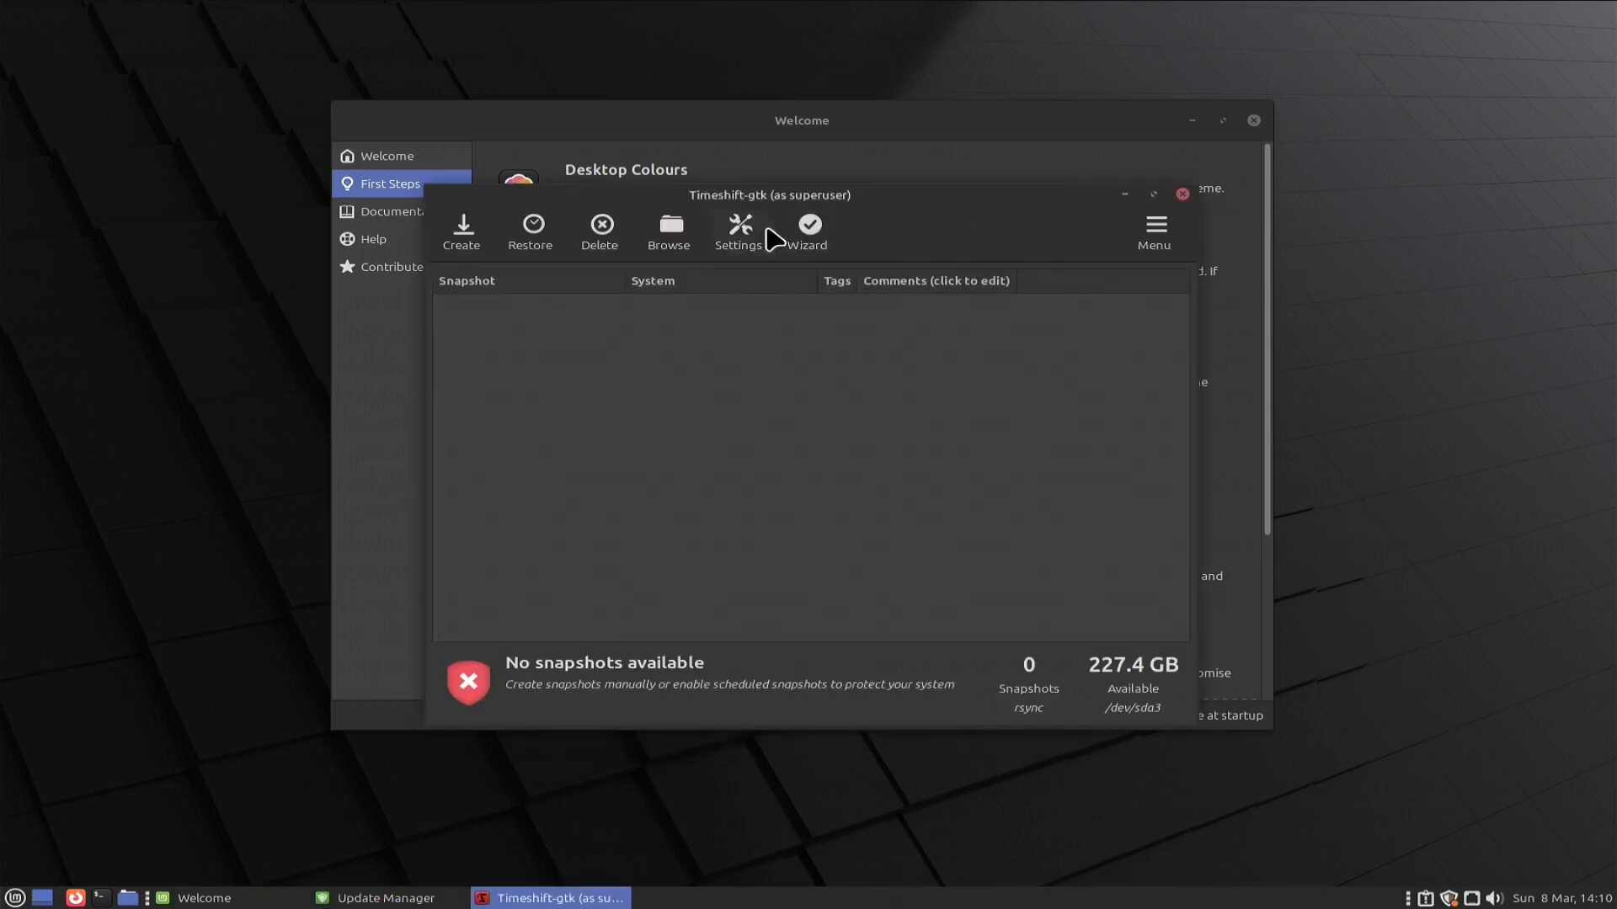
{"action": "left_click", "coordinate": [811, 244]}
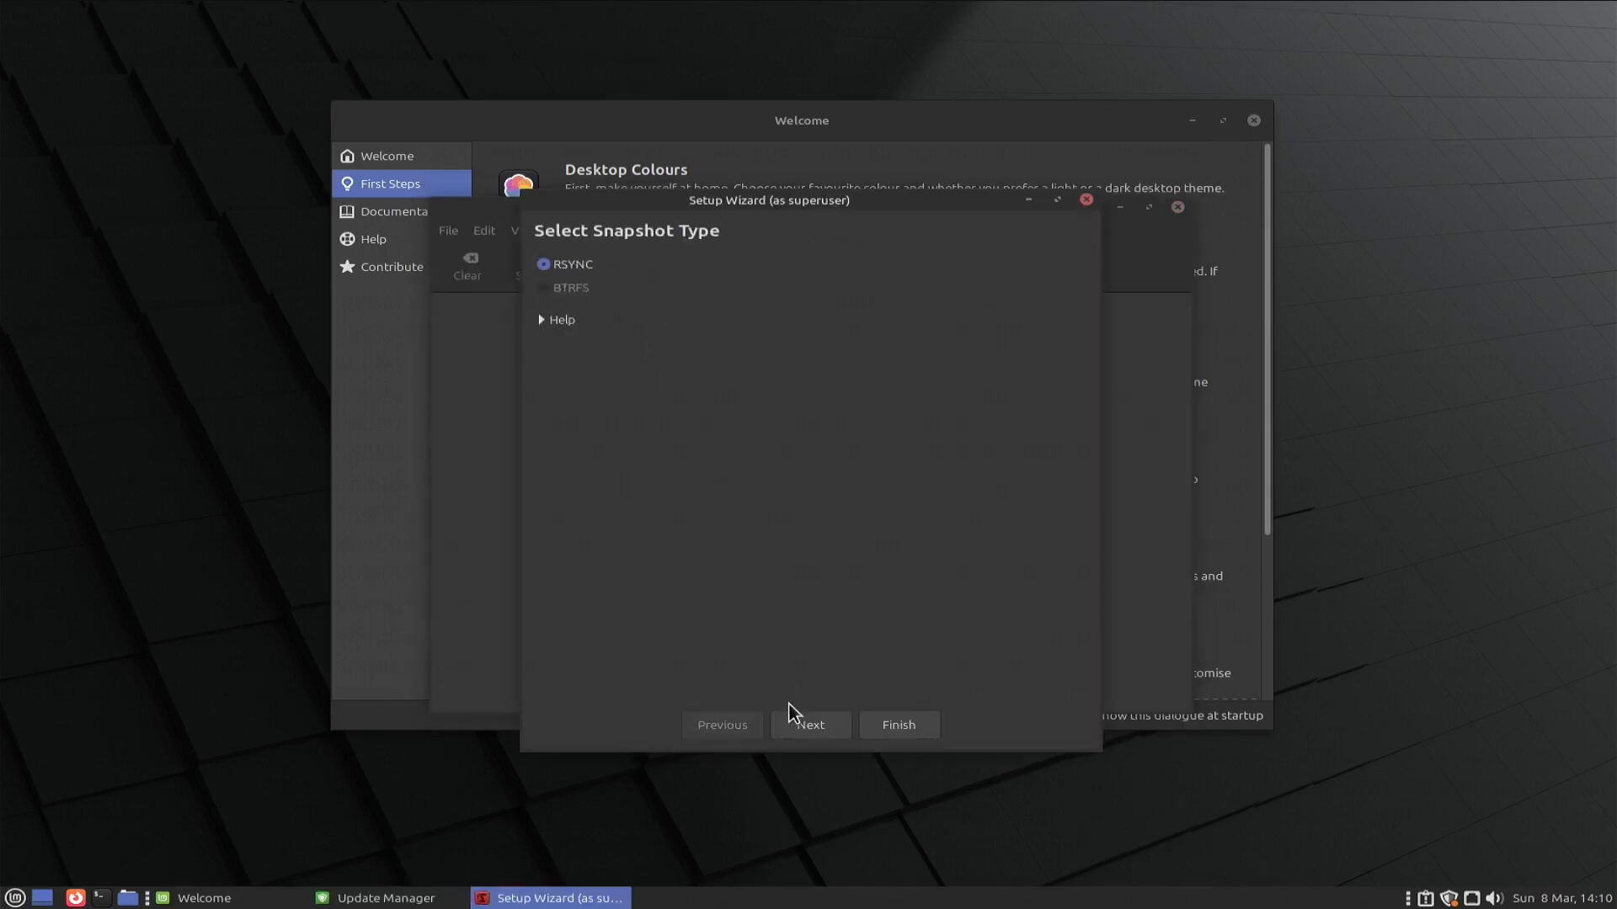
{"action": "left_click", "coordinate": [807, 729]}
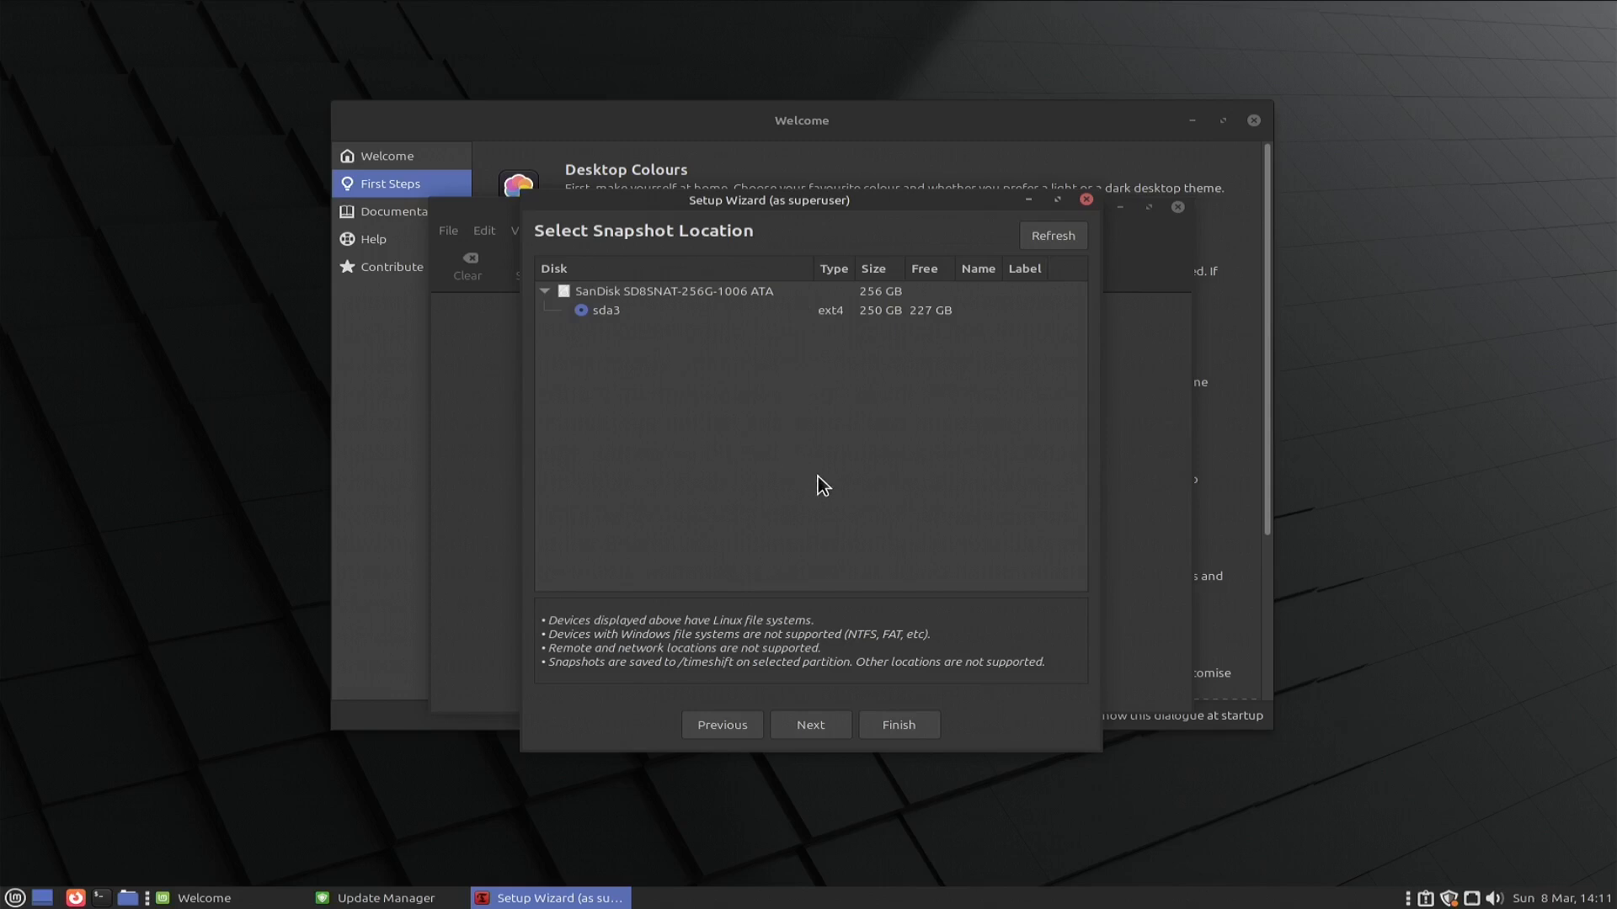
{"action": "left_click", "coordinate": [810, 726]}
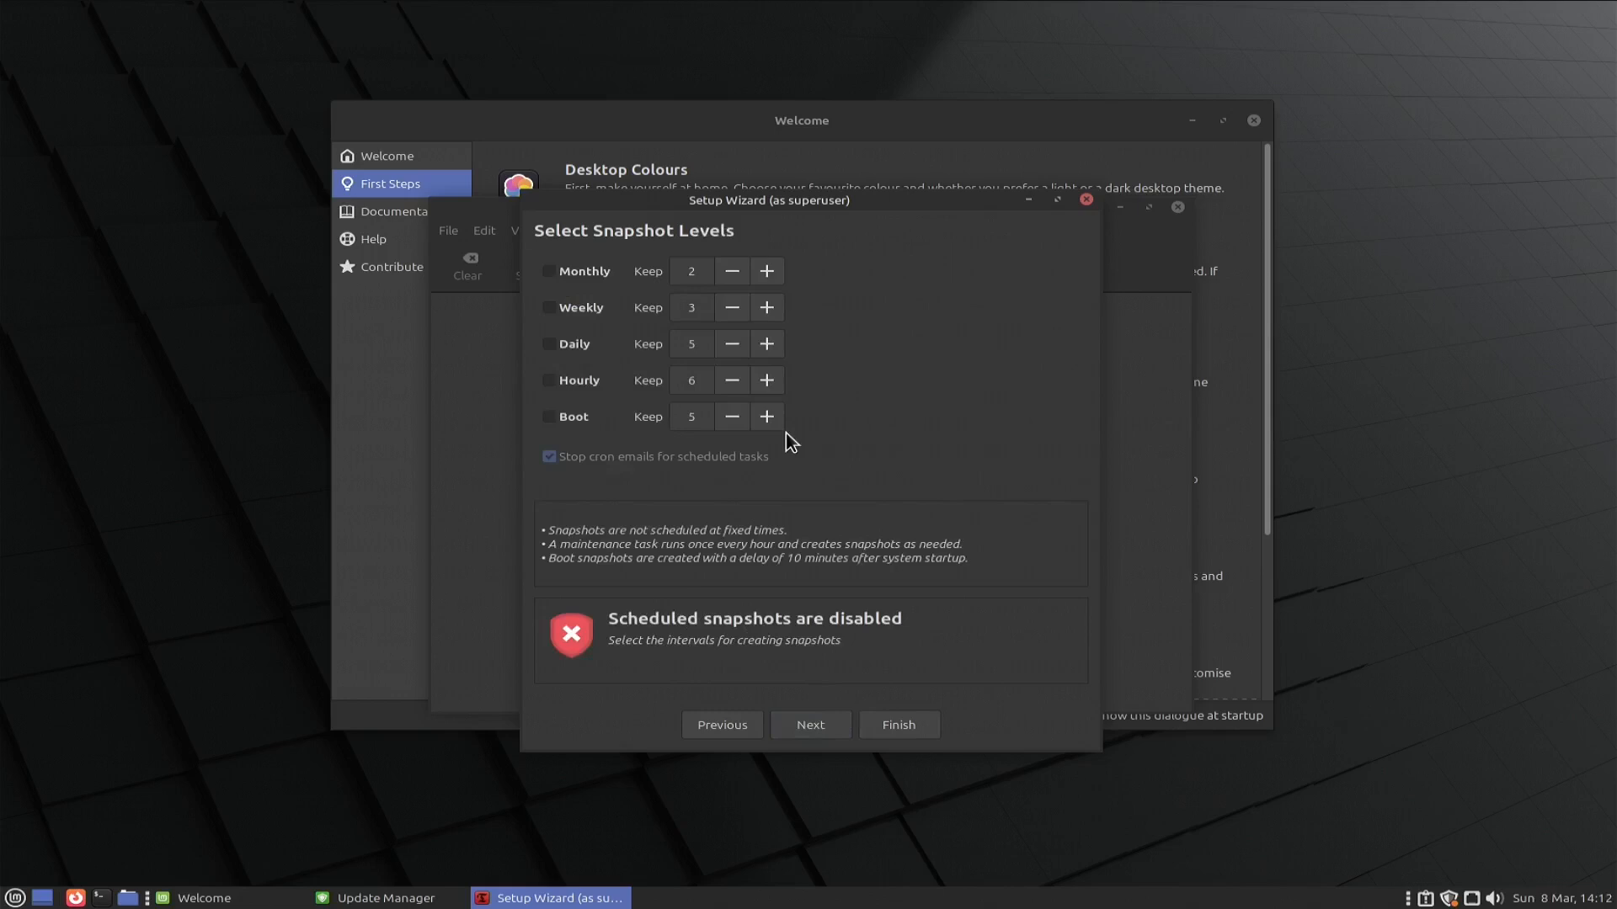
Step: Schedule weekly snapshots, keeping 3, accept excluding all files in the home directories, and finish the wizard
{"action": "left_click", "coordinate": [549, 308]}
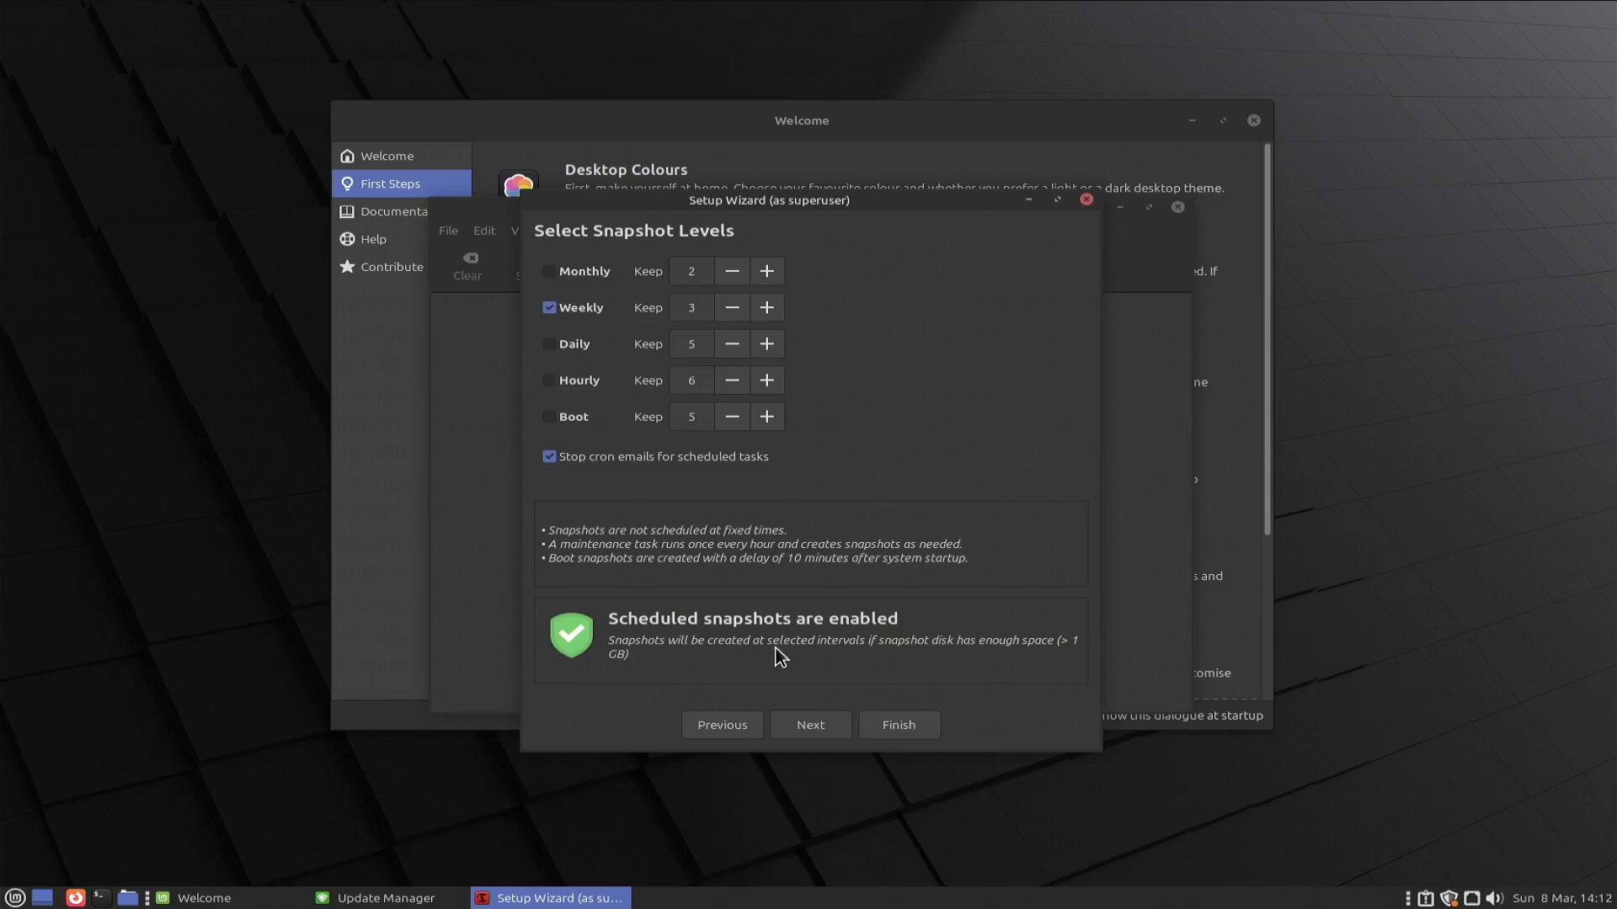
{"action": "left_click", "coordinate": [810, 725]}
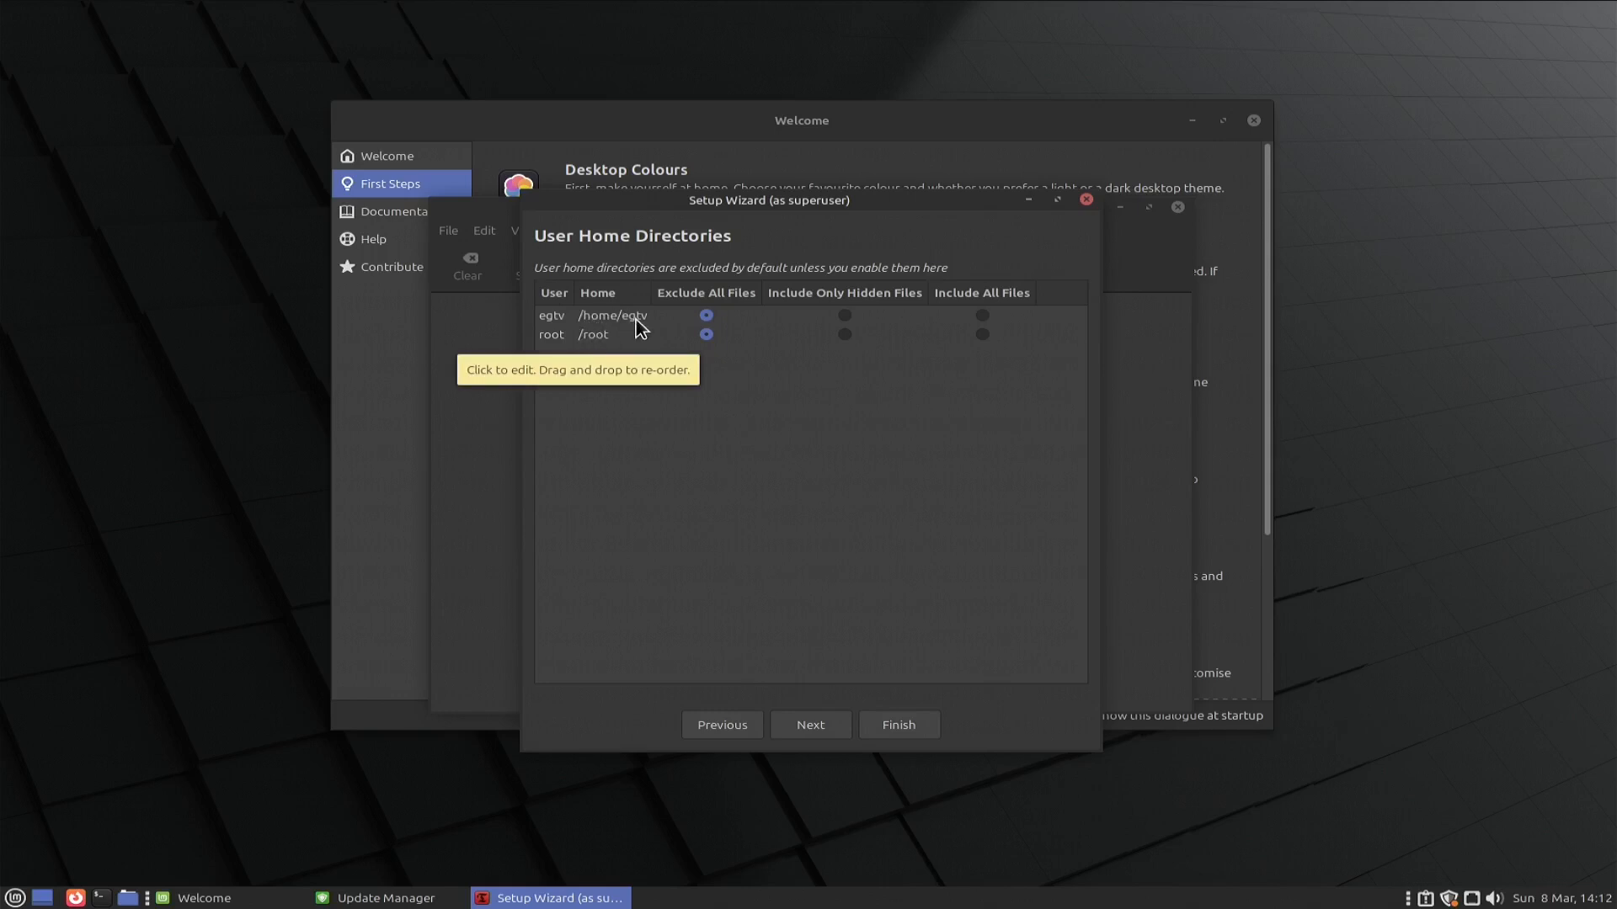
{"action": "left_click", "coordinate": [811, 726]}
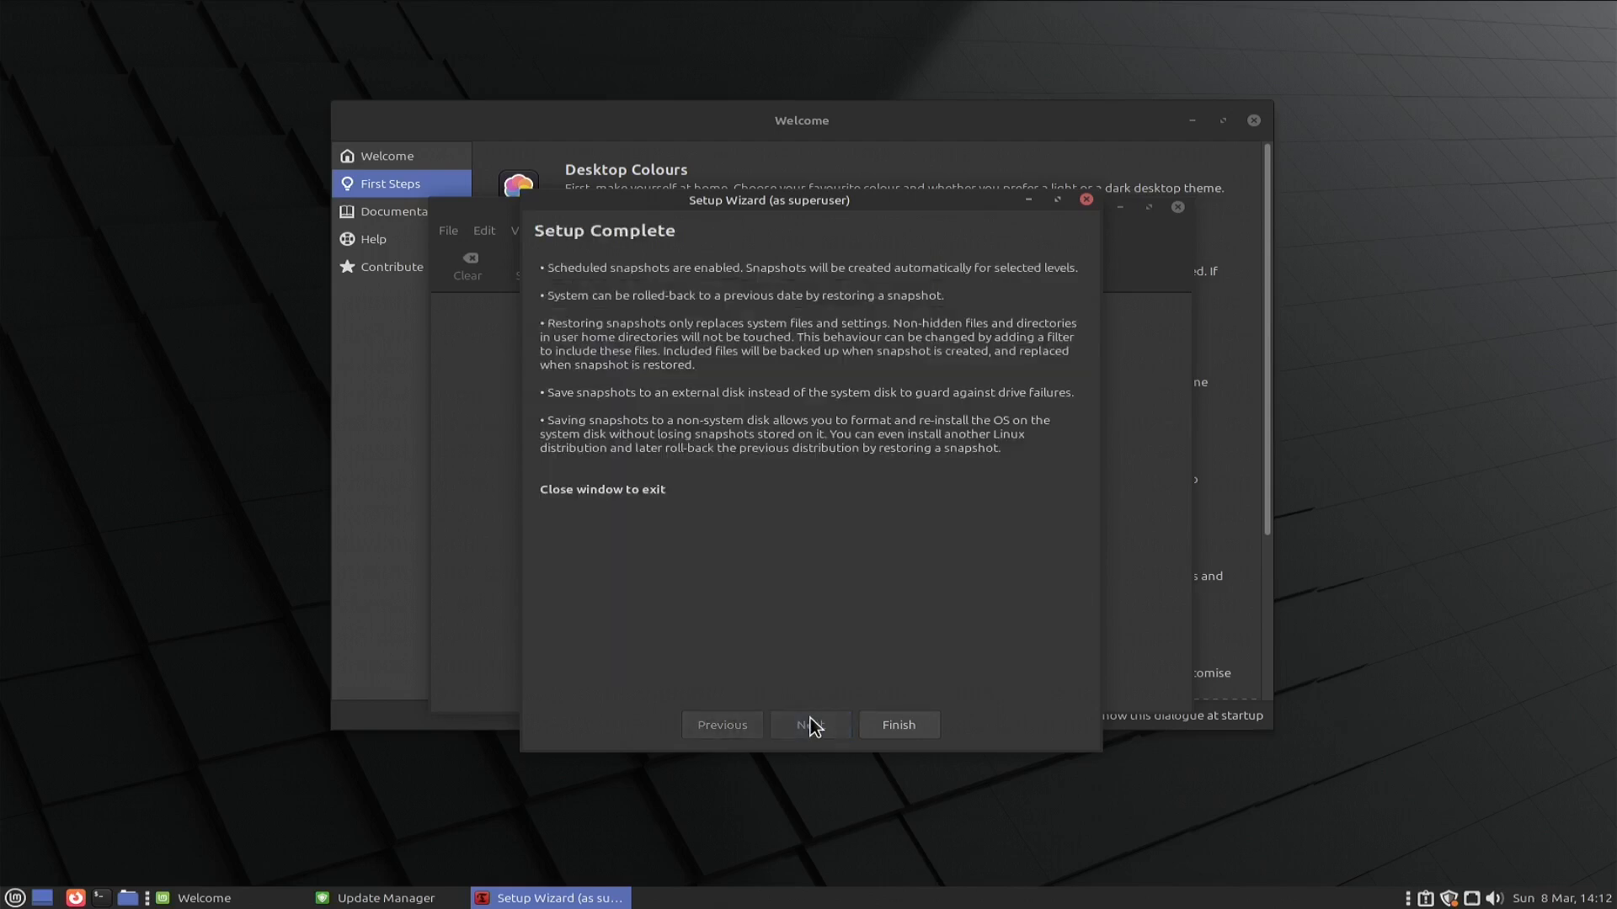
{"action": "left_click", "coordinate": [901, 726]}
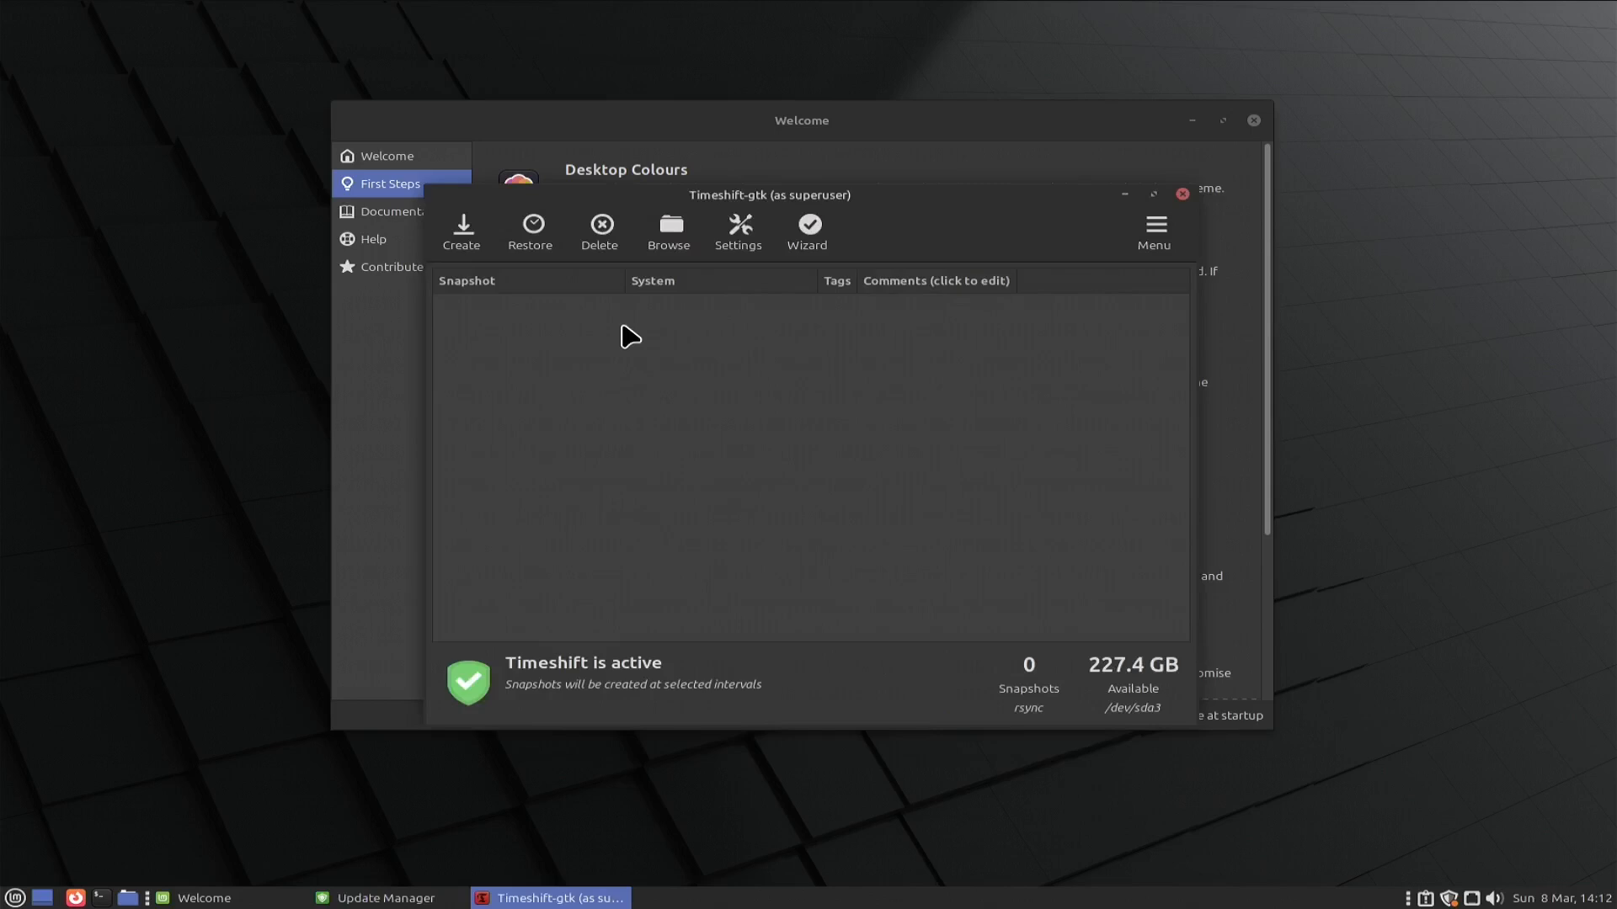
Step: Create a system snapshot manually in Timeshift and close the program once it is done
{"action": "left_click", "coordinate": [464, 231]}
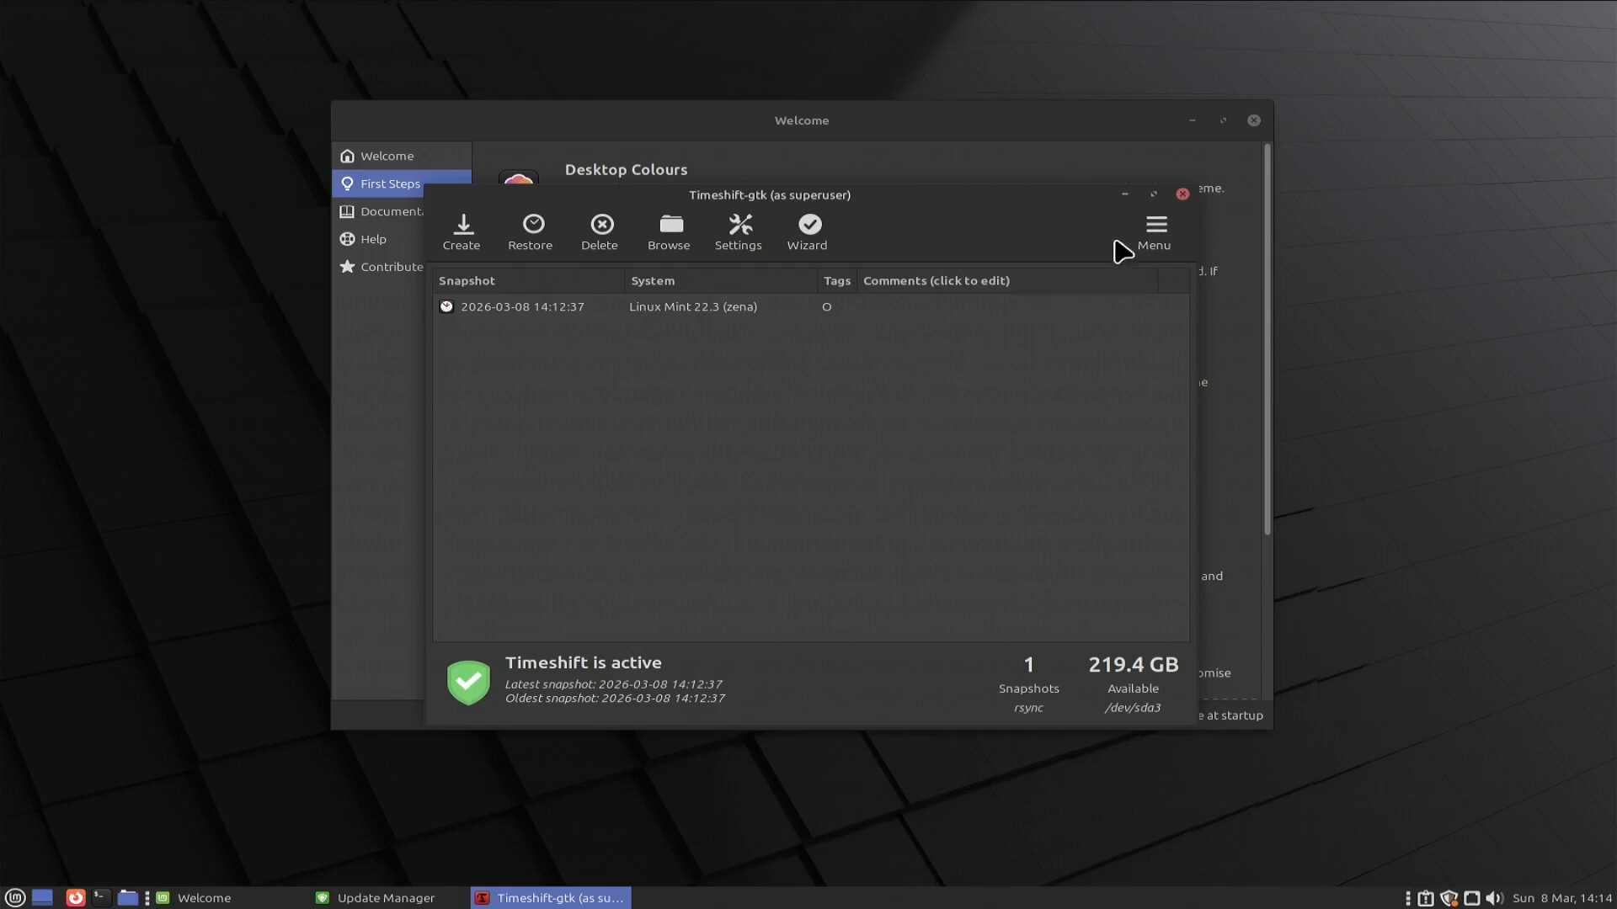
{"action": "left_click", "coordinate": [1182, 196]}
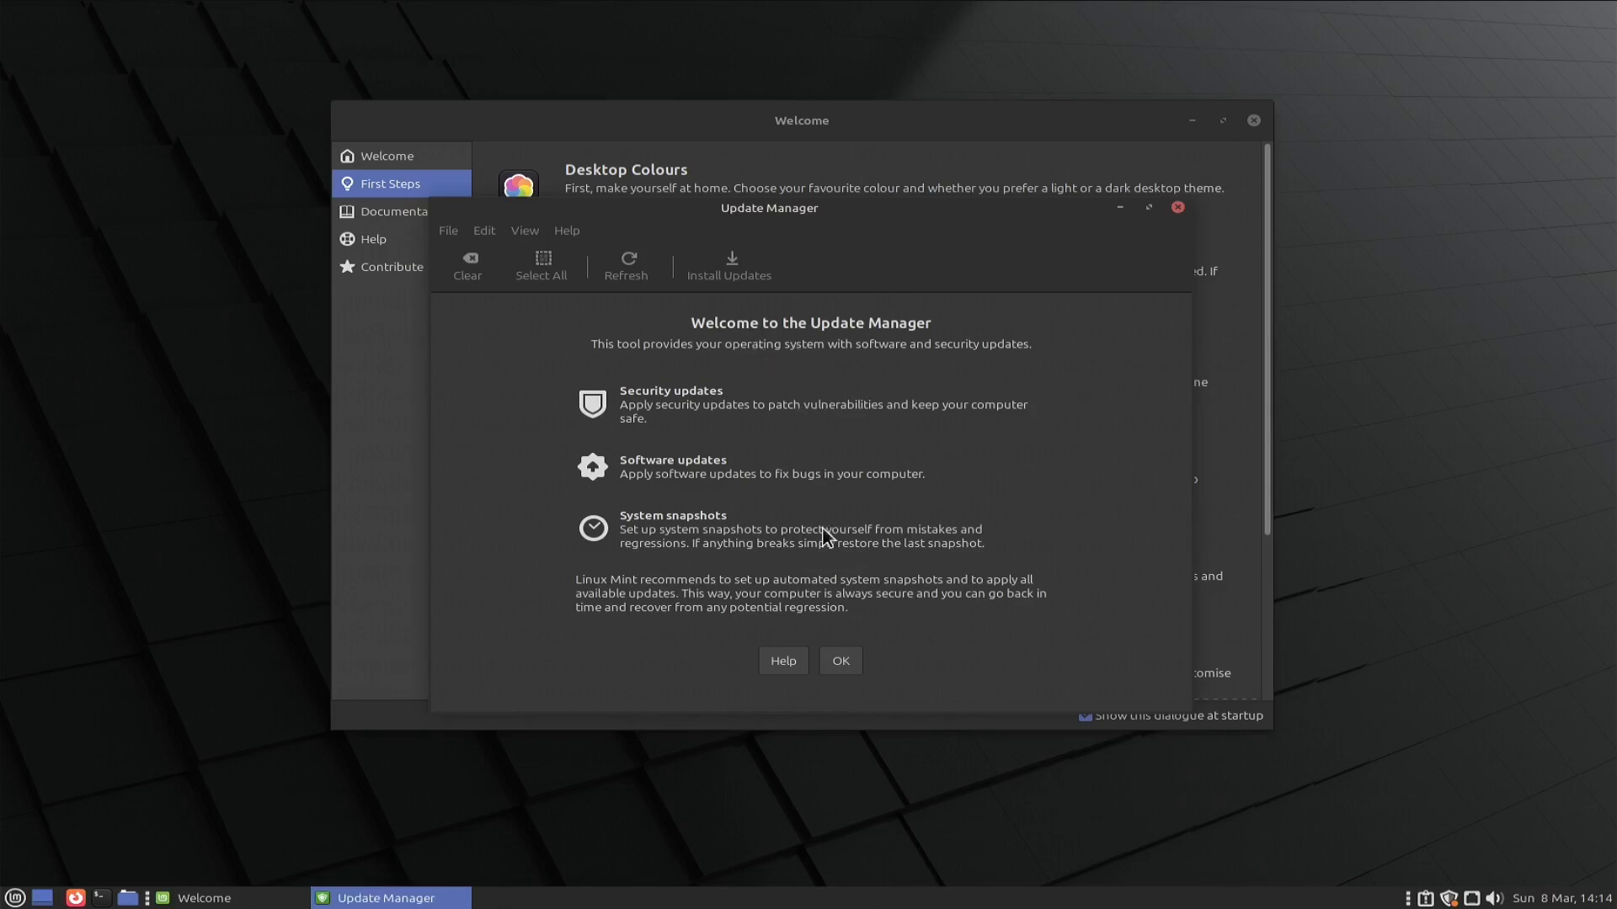
Step: Accept the Update Manager's introduction and close it, and check the Driver Manager for additional drivers
{"action": "left_click", "coordinate": [841, 660]}
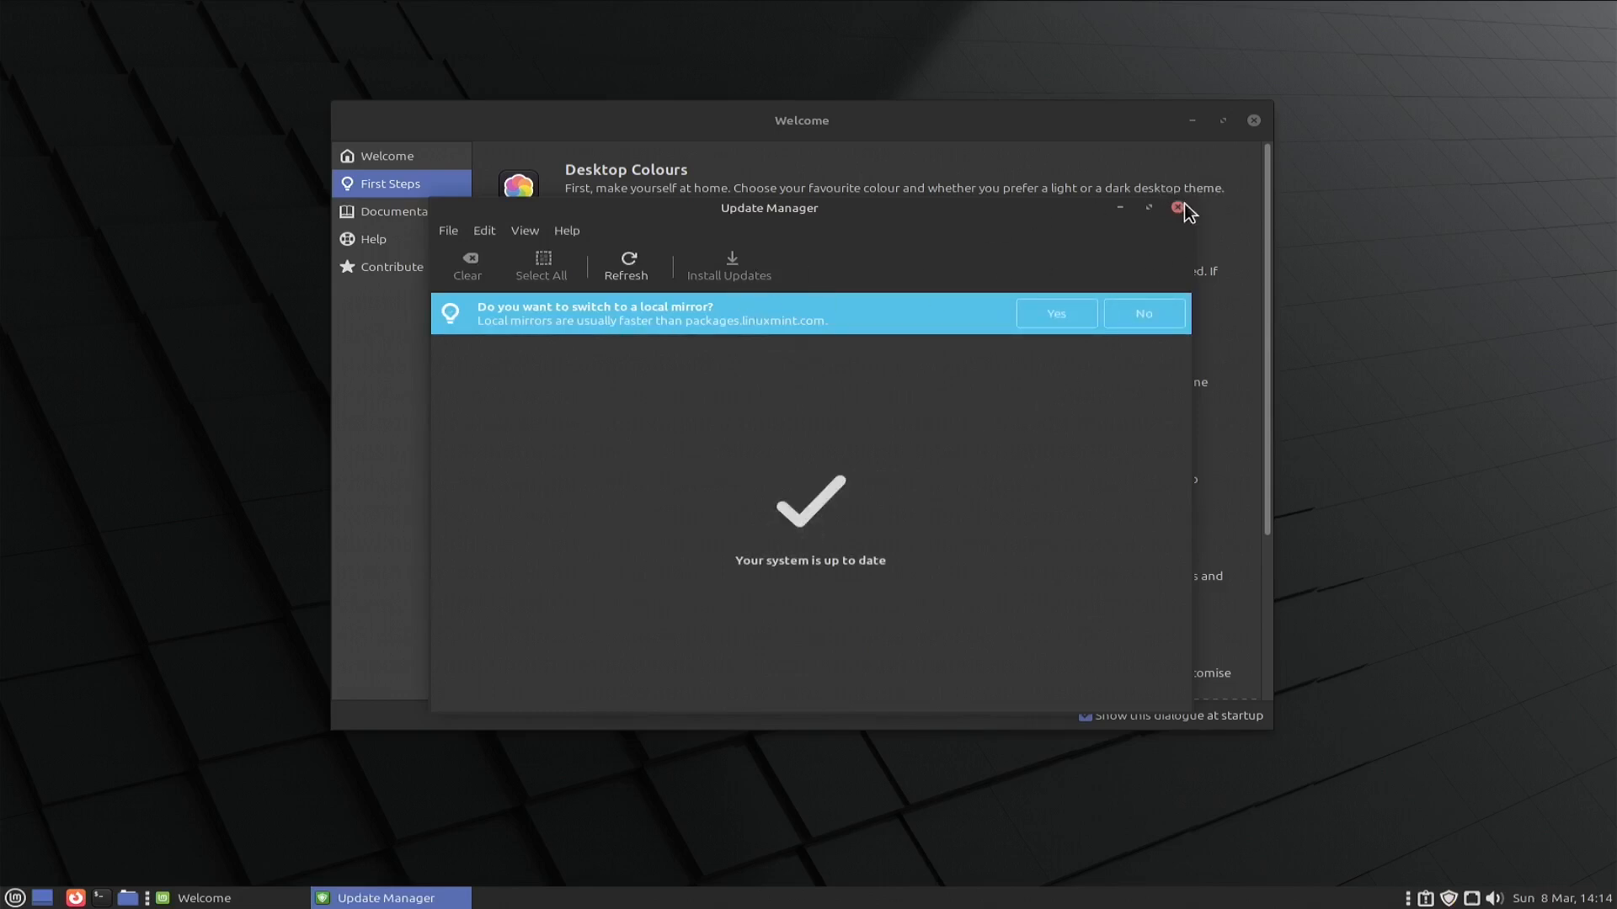
{"action": "left_click", "coordinate": [1178, 208]}
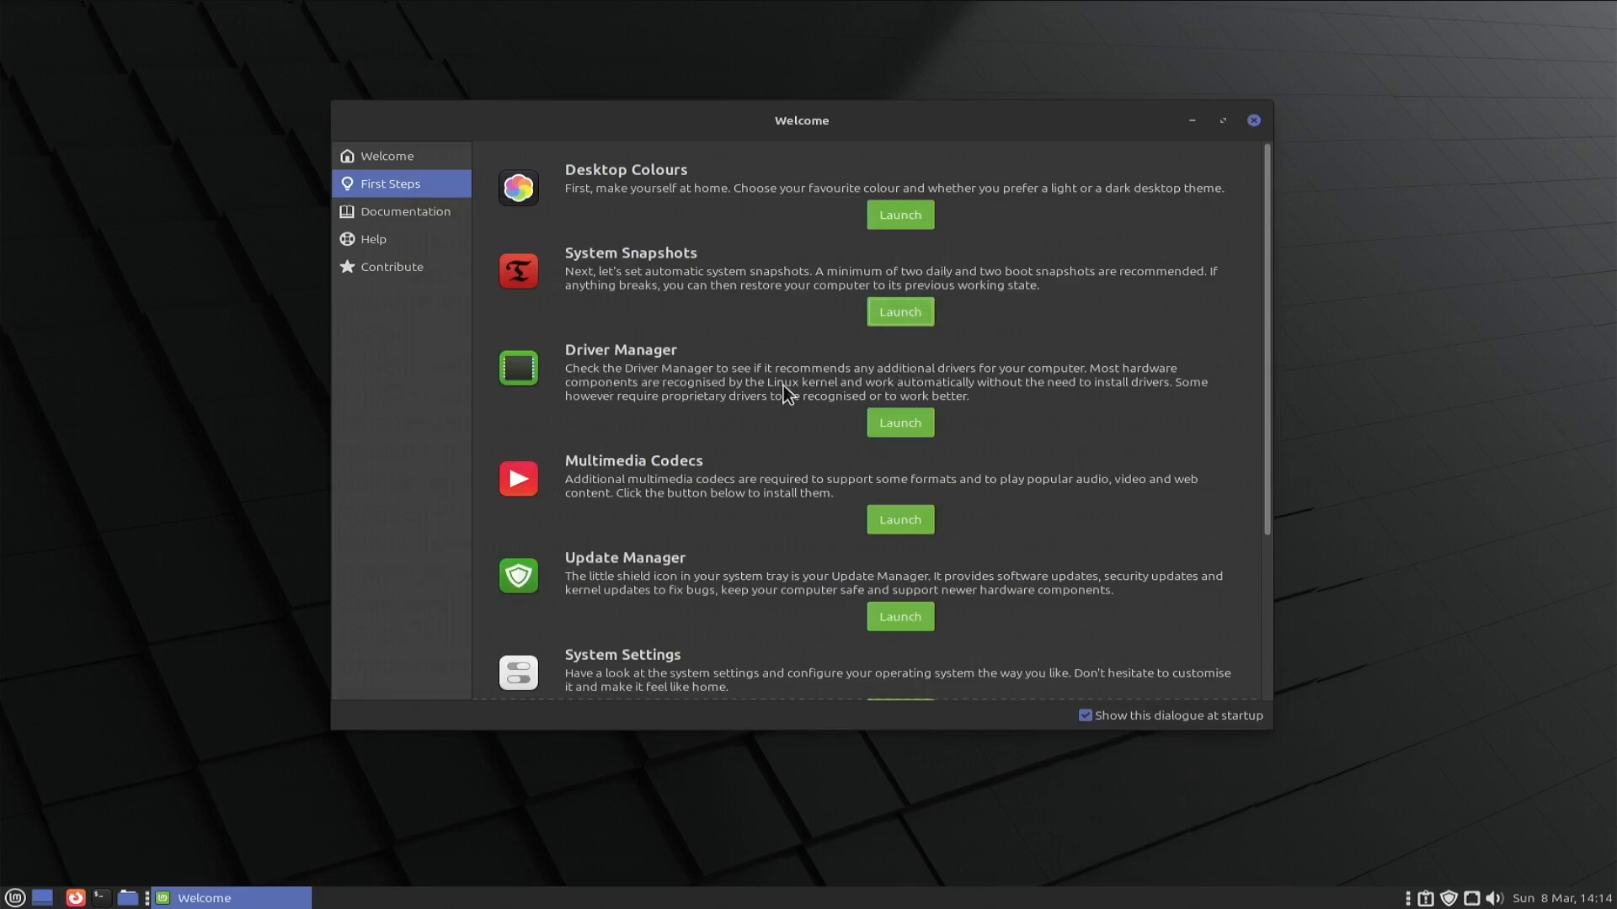
{"action": "left_click", "coordinate": [882, 429]}
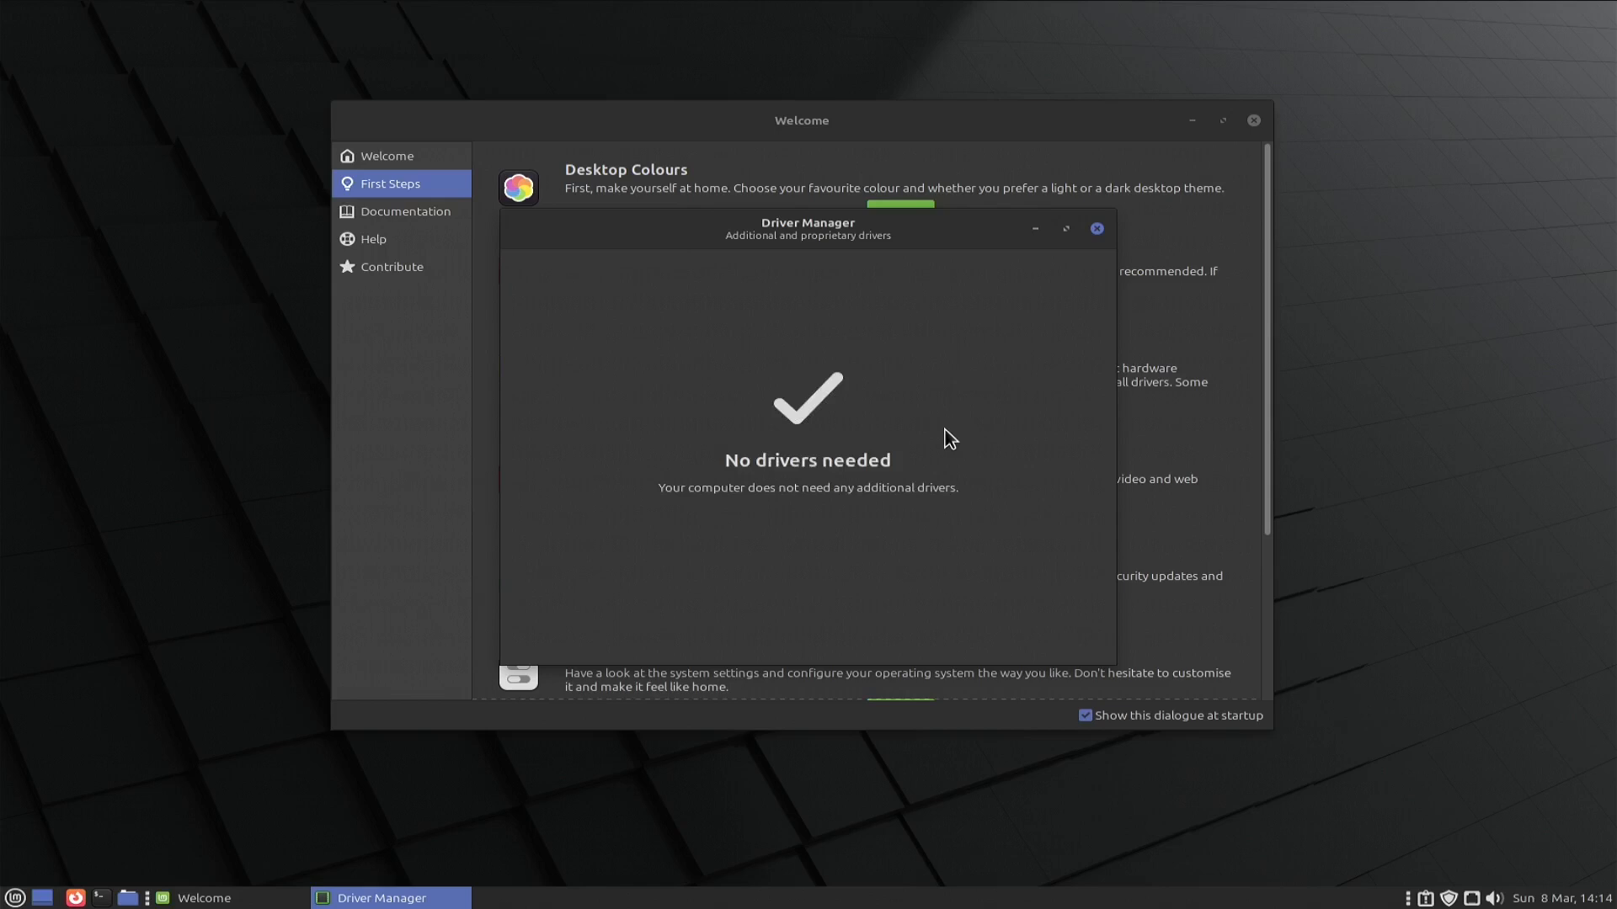
{"action": "left_click", "coordinate": [1096, 229]}
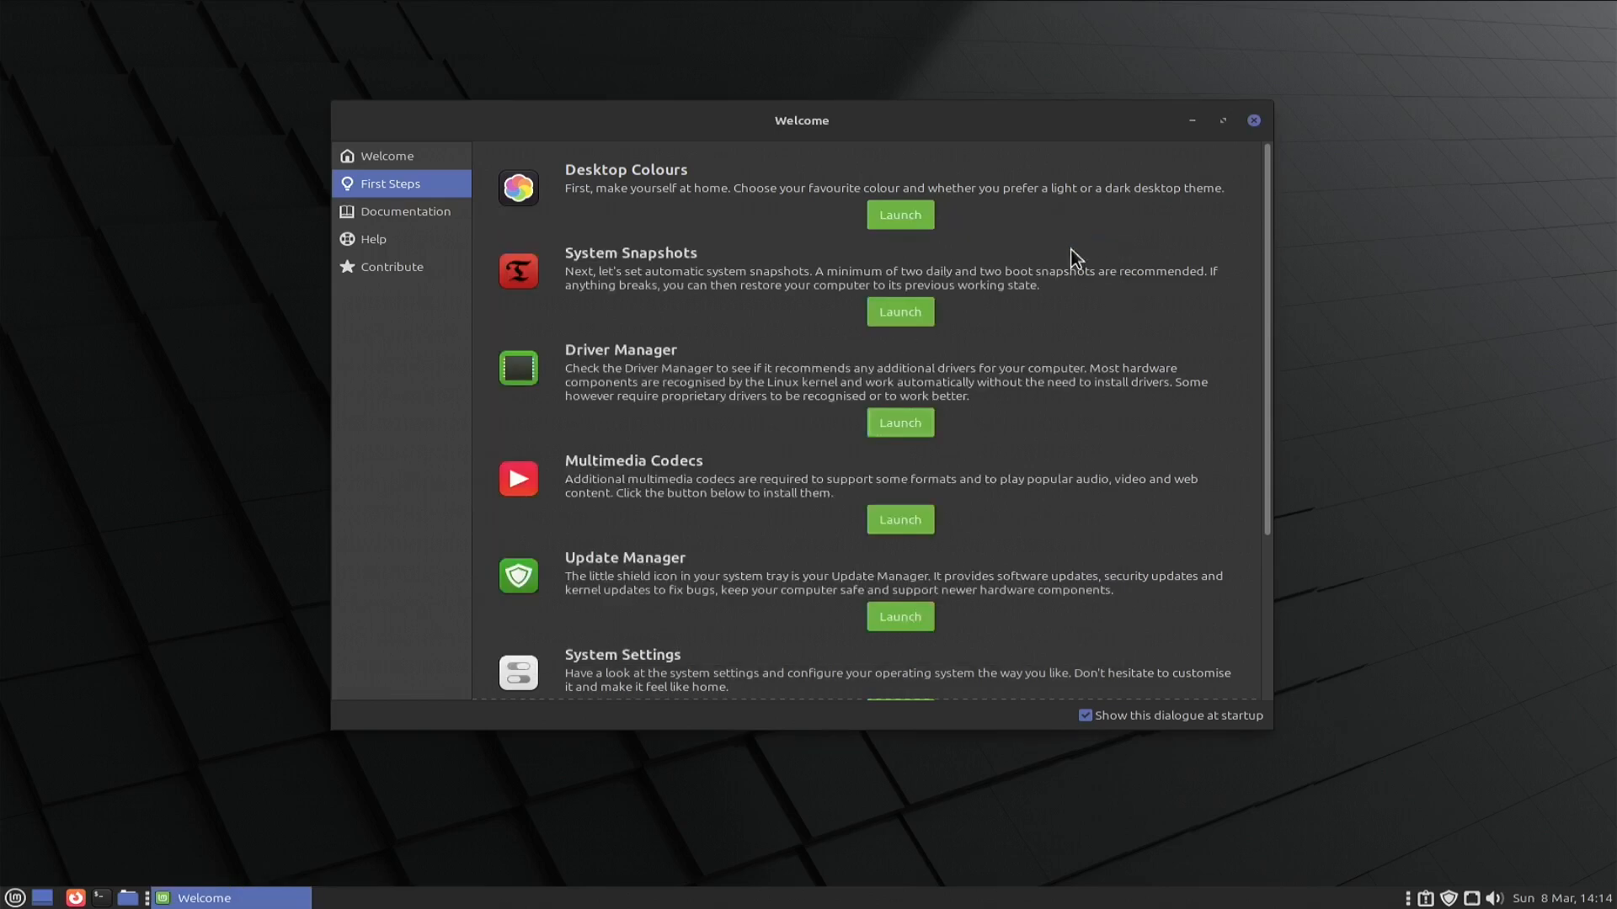
Step: Install the multimedia codecs package mint-meta-codecs, accepting the removal of libavcodec60 and authenticating with the account password
{"action": "scroll", "coordinate": [906, 510], "scroll_direction": "down", "scroll_amount": 1}
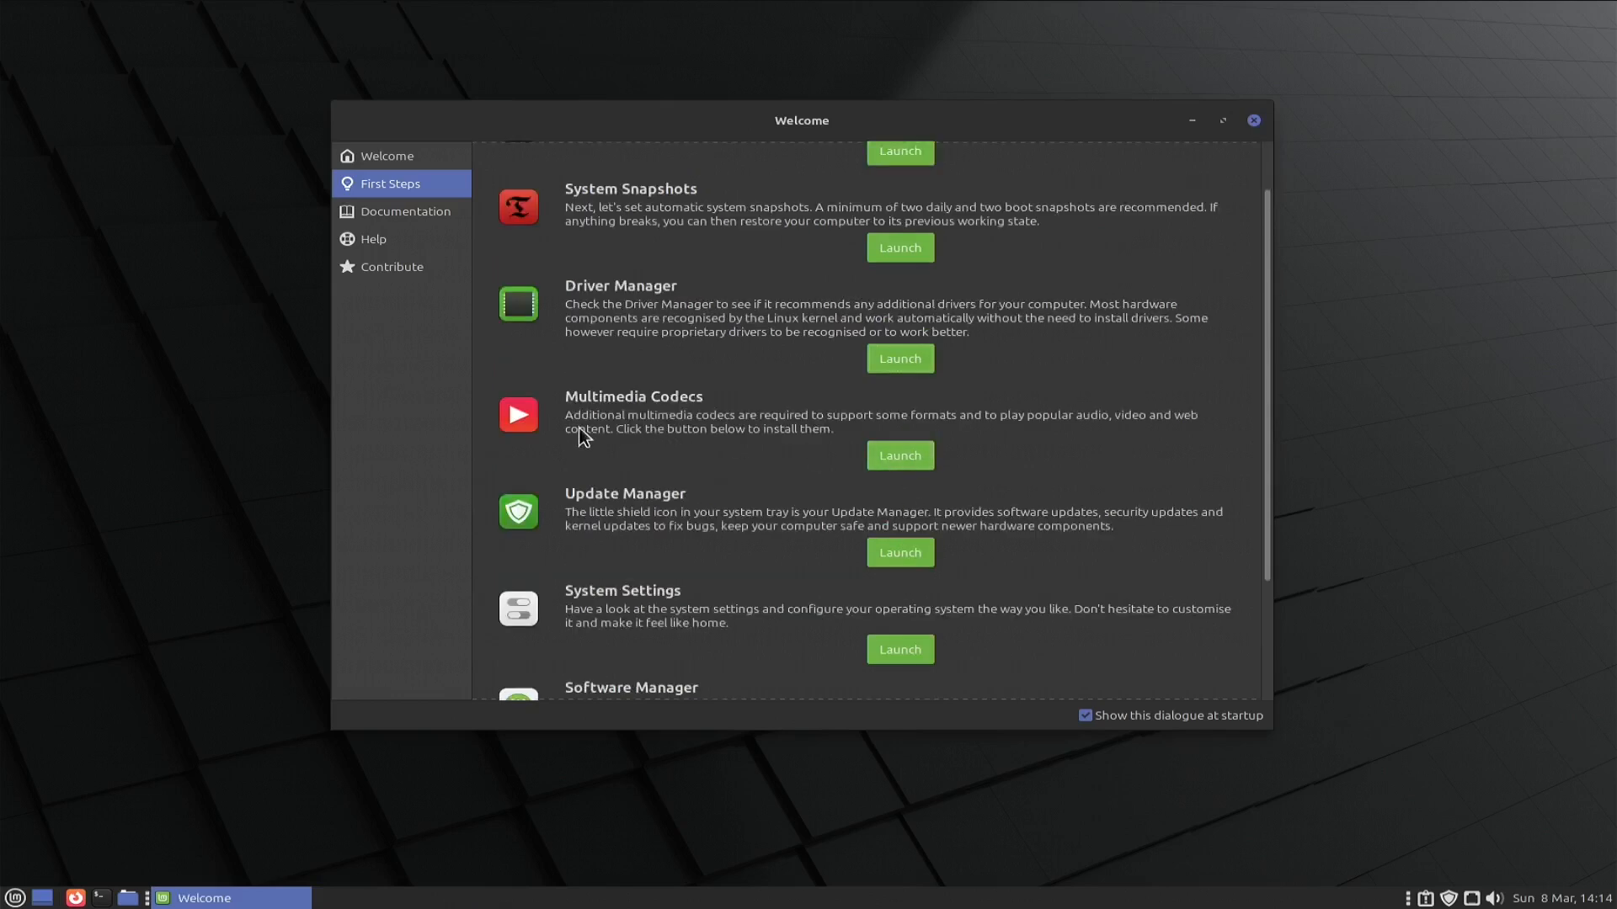
{"action": "left_click", "coordinate": [899, 462]}
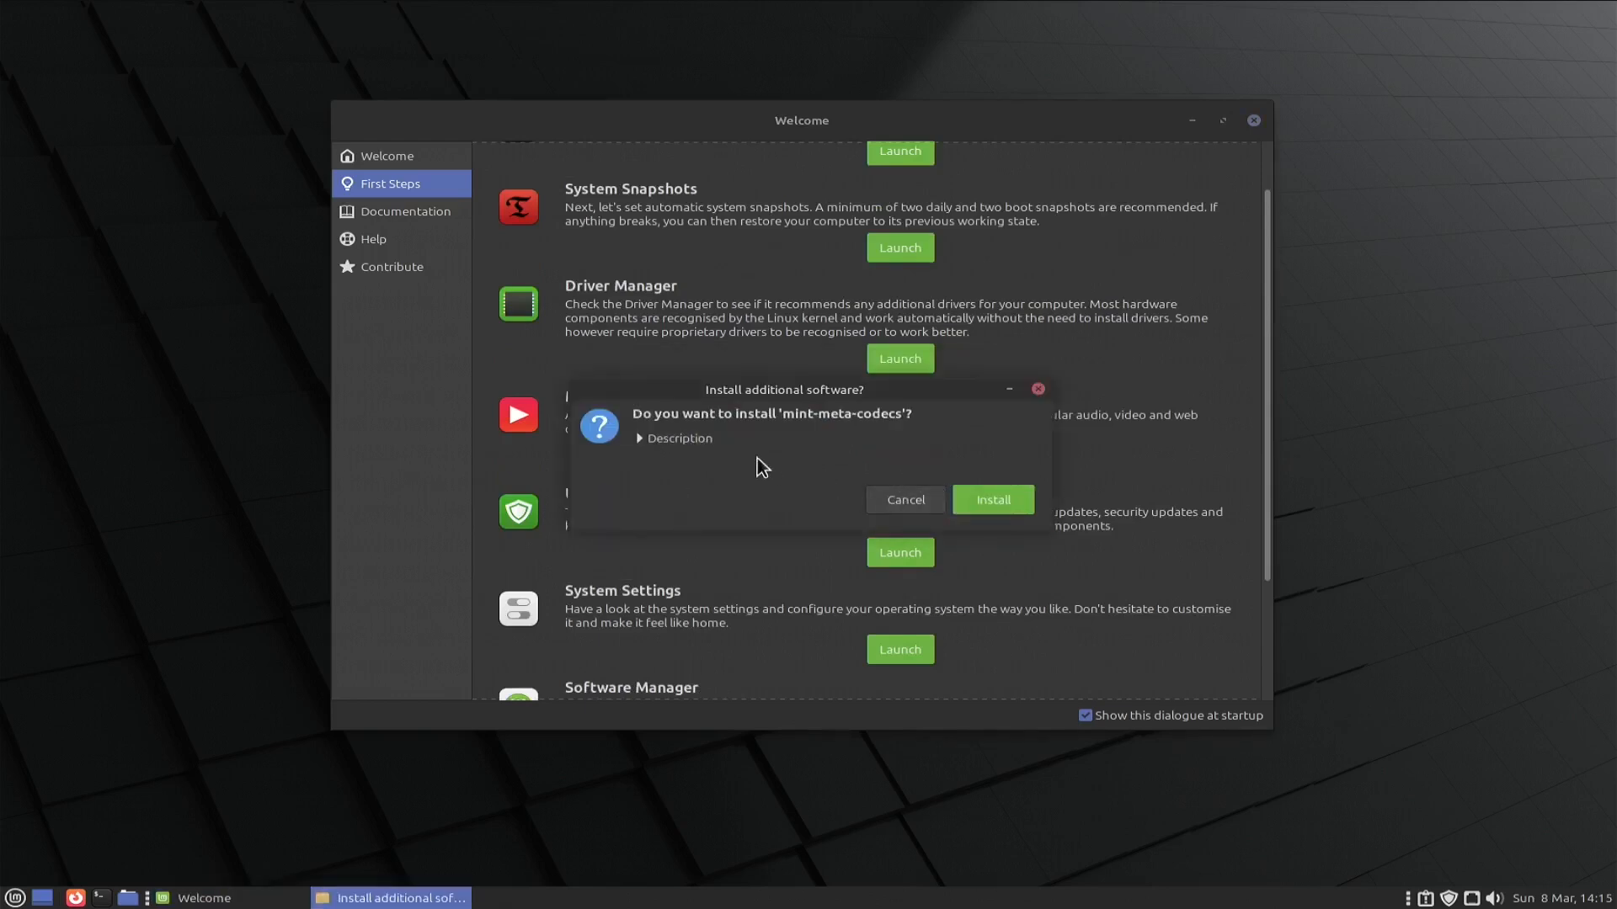
{"action": "left_click", "coordinate": [699, 452]}
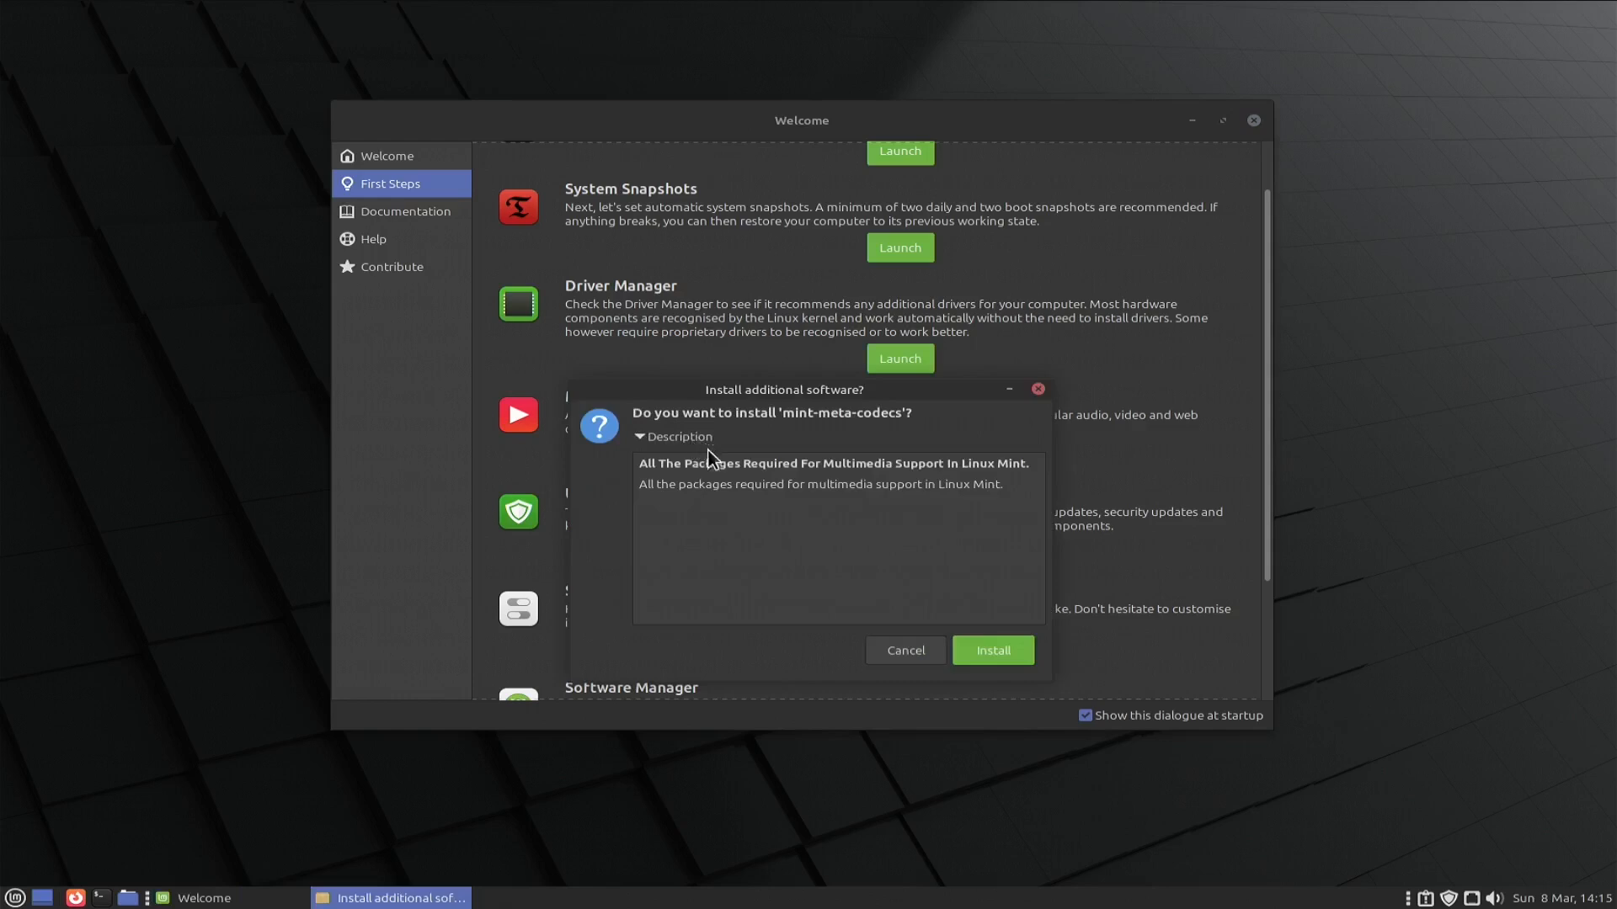
{"action": "left_click", "coordinate": [982, 657]}
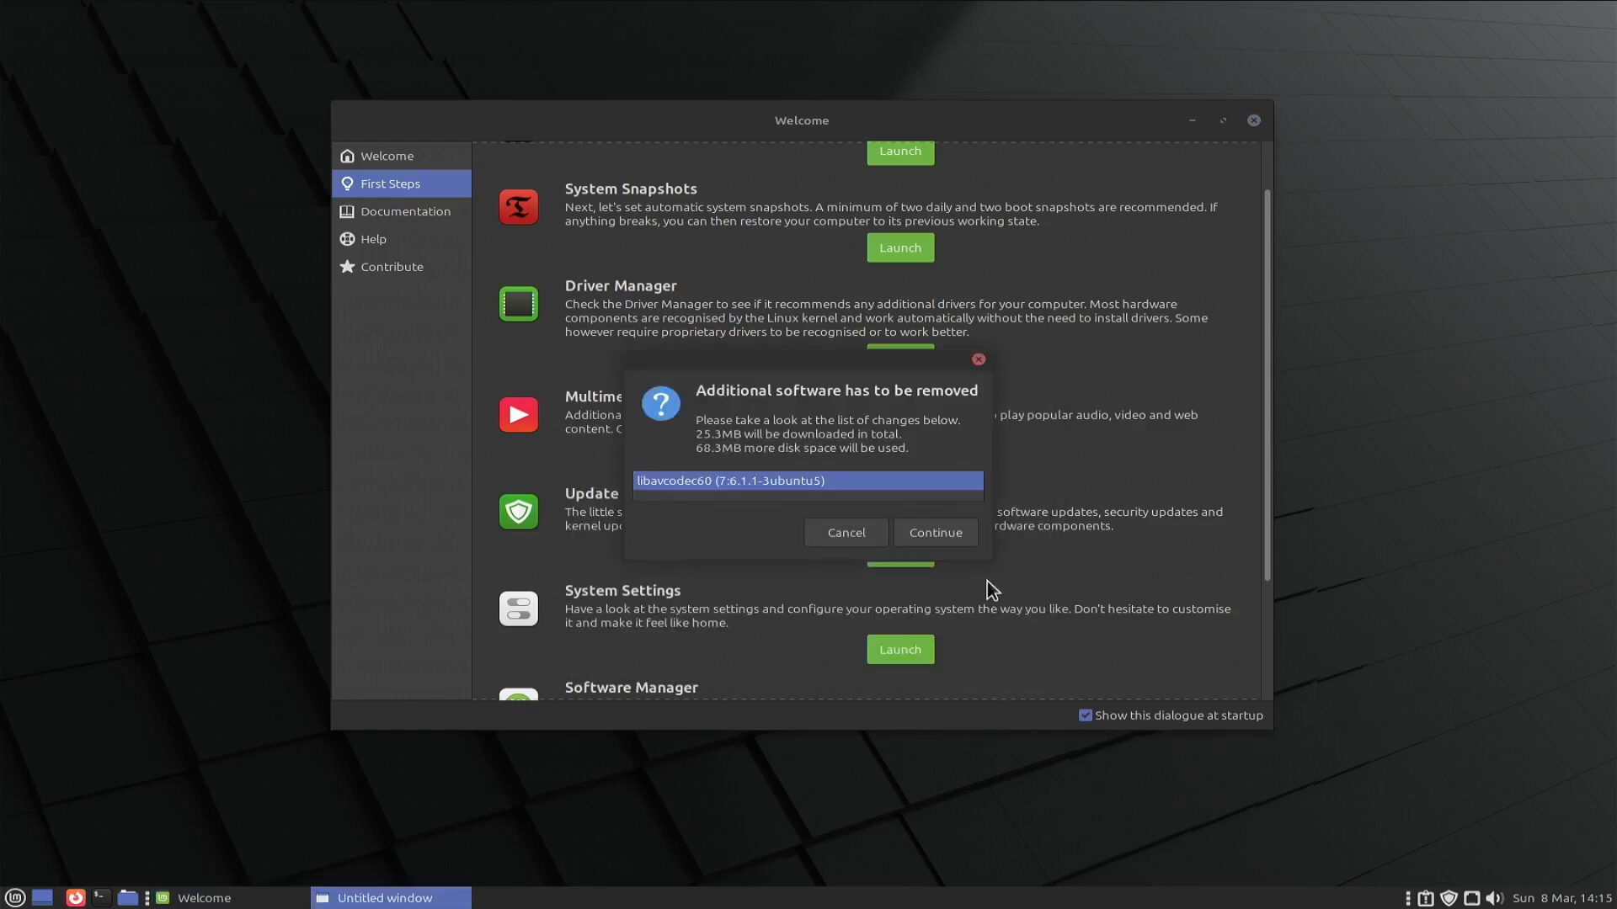
{"action": "left_click", "coordinate": [949, 537]}
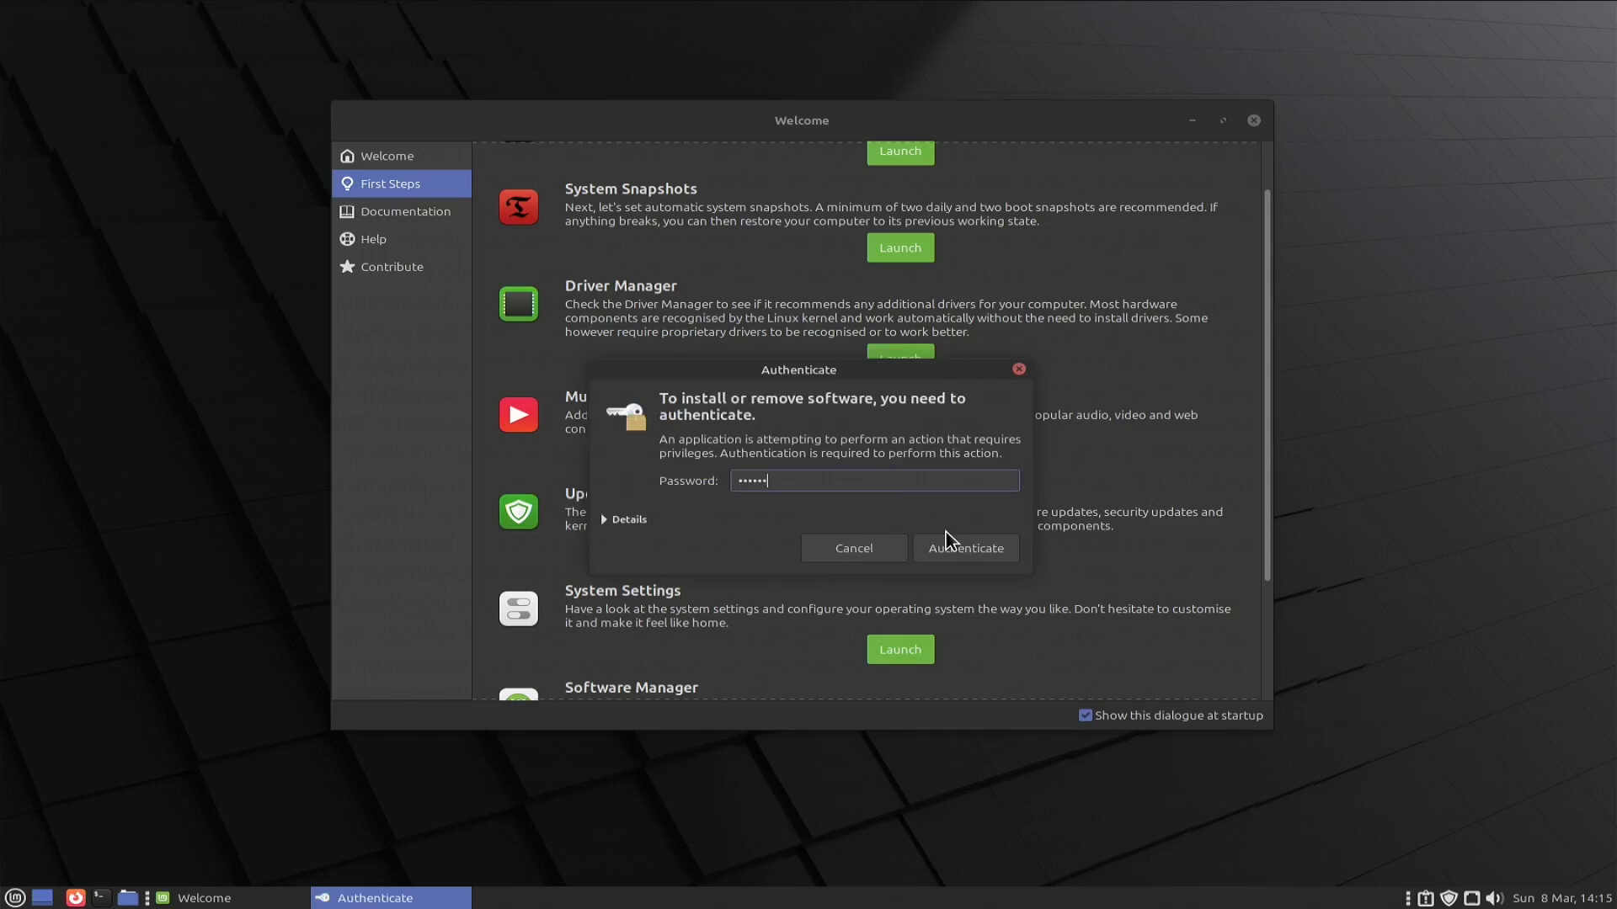
{"action": "left_click", "coordinate": [946, 539]}
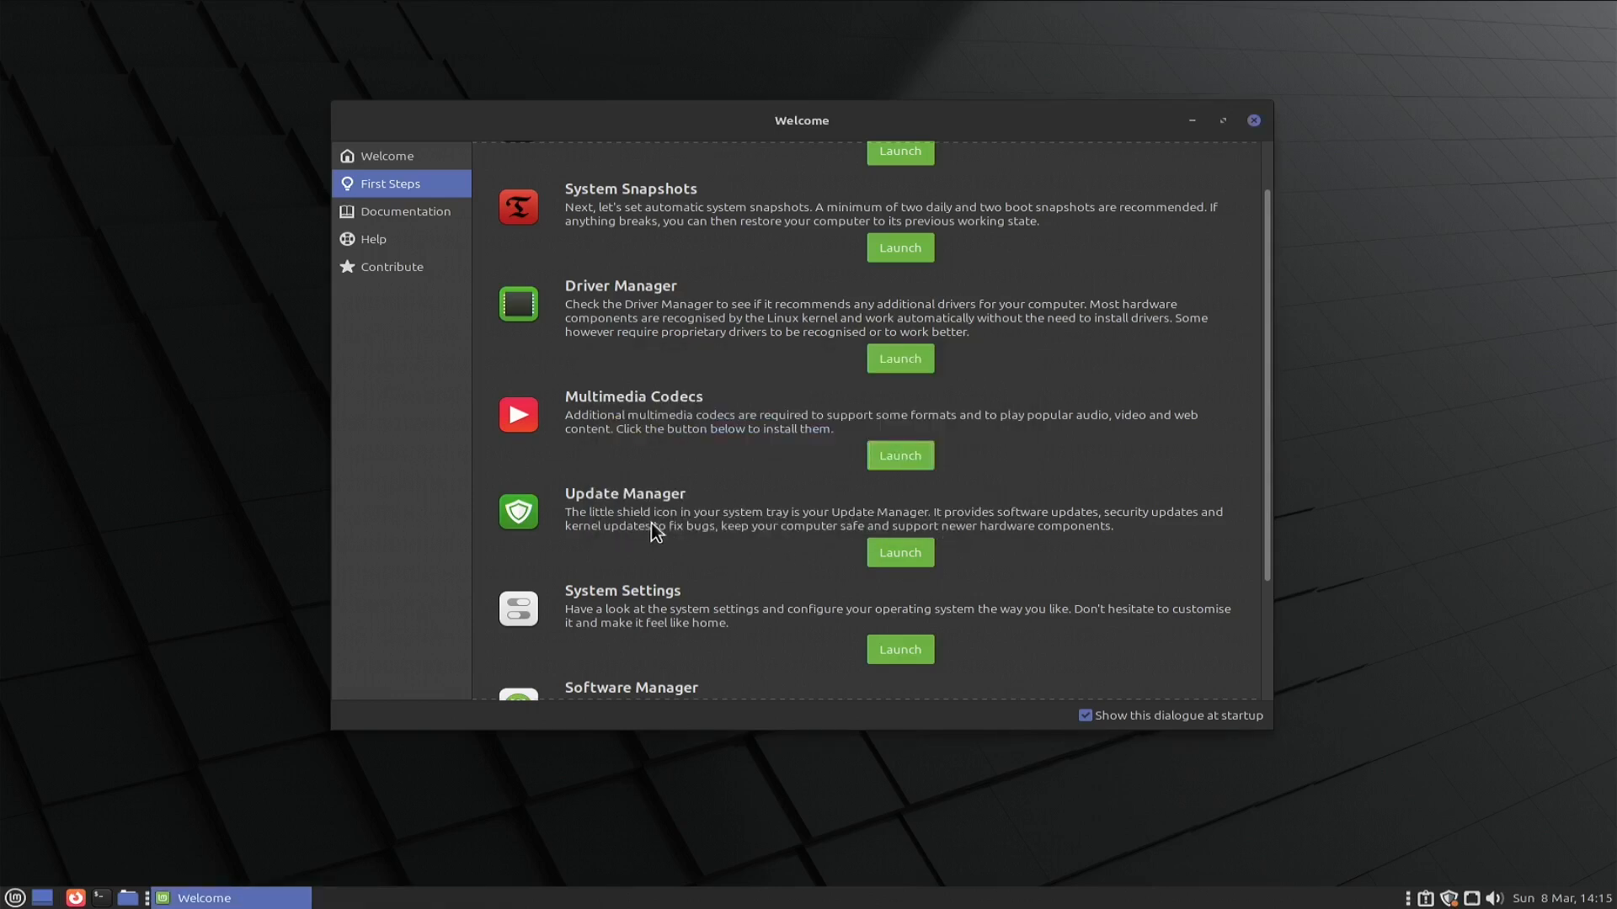
Step: Launch the Firewall from the first steps, authenticate with the account password, and enable it for the Home profile
{"action": "scroll", "coordinate": [659, 539], "scroll_direction": "down", "scroll_amount": 1}
{"action": "scroll", "coordinate": [720, 560], "scroll_direction": "down", "scroll_amount": 2}
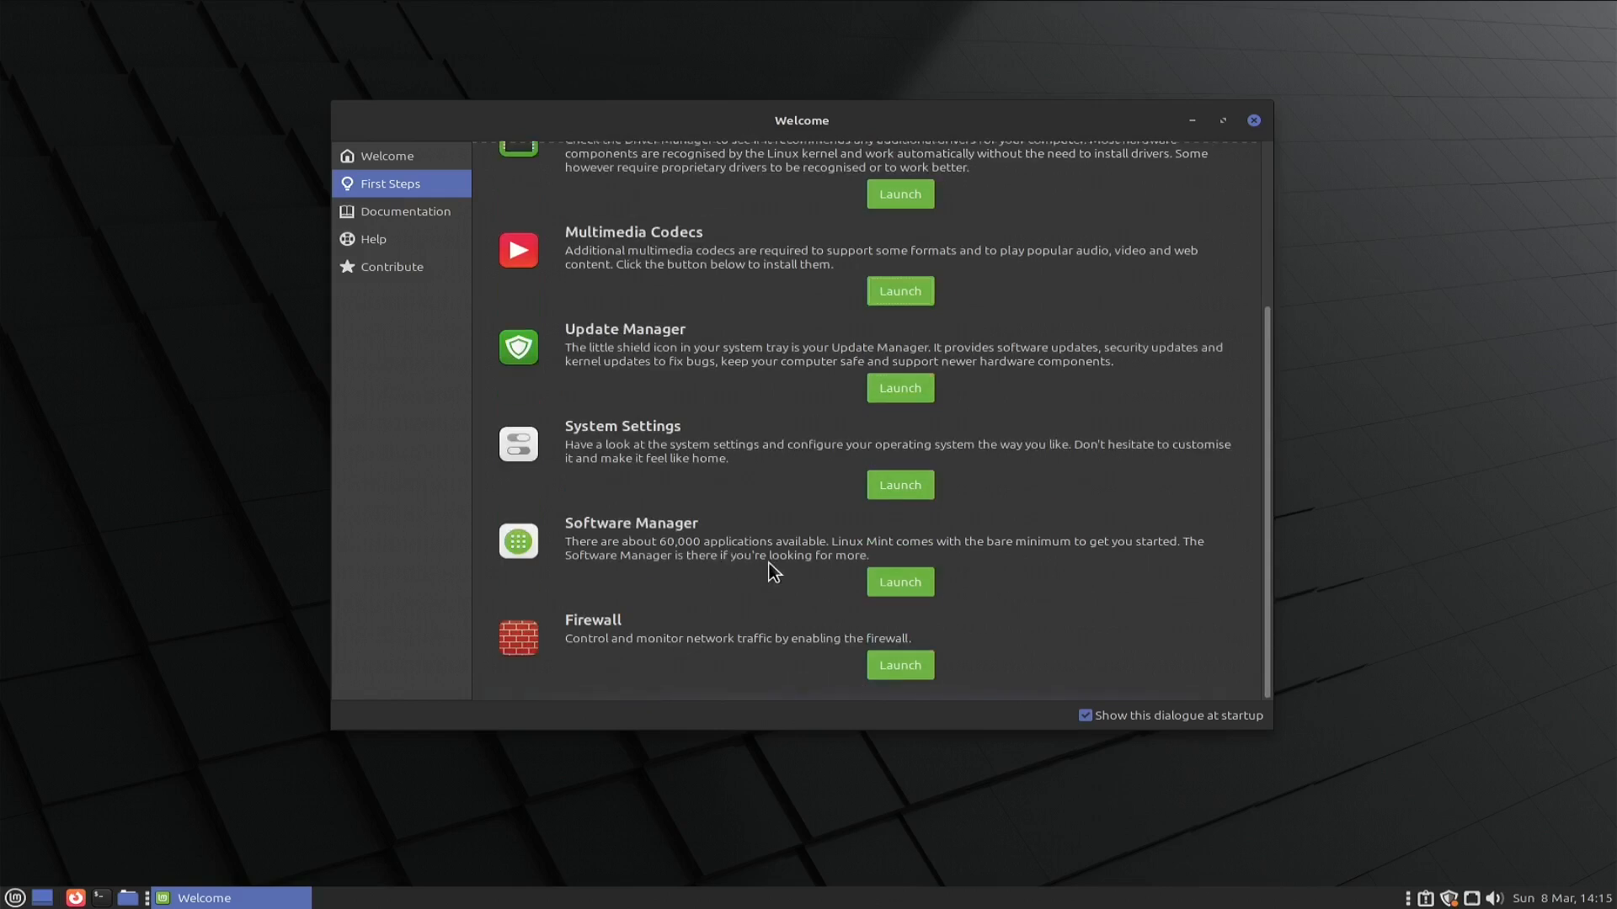
{"action": "left_click", "coordinate": [901, 665]}
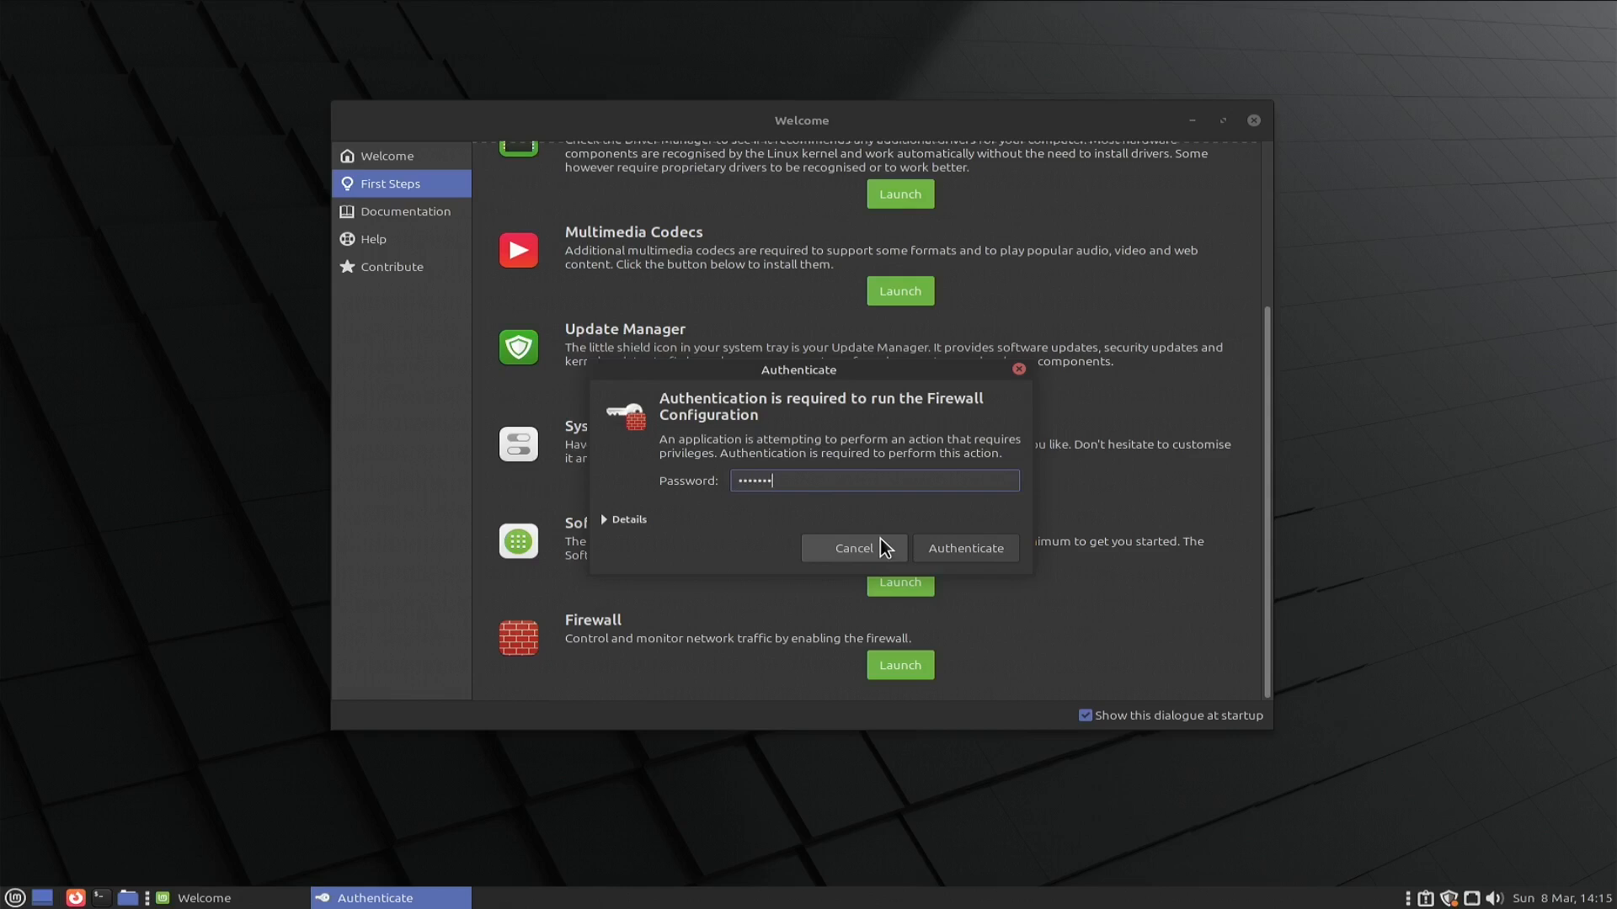
{"action": "key", "text": "Return"}
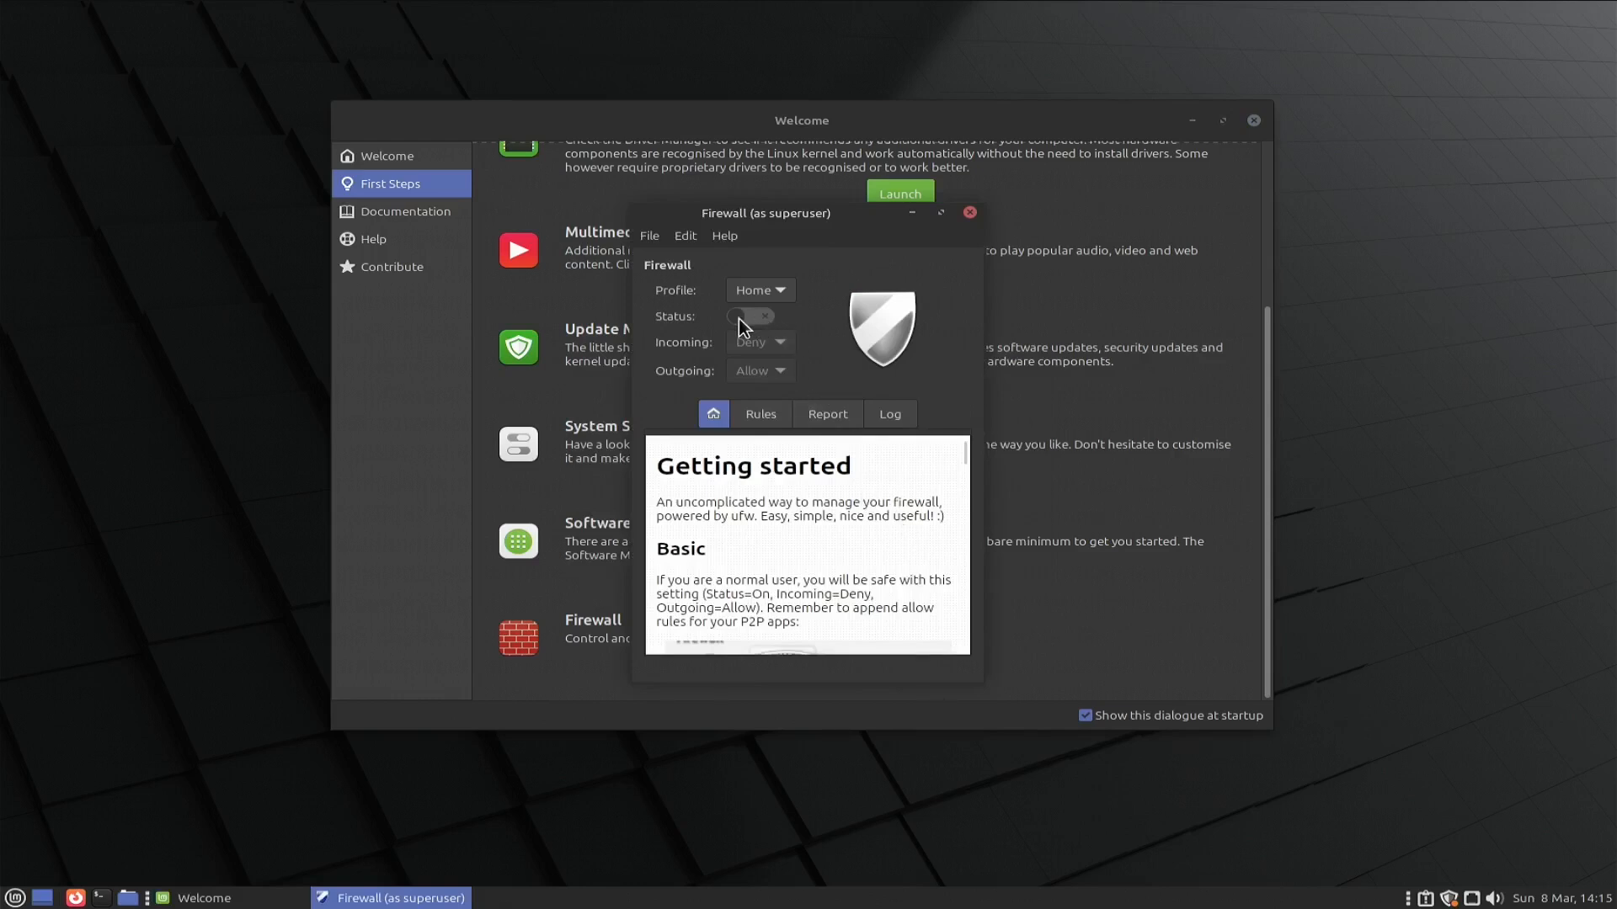
{"action": "left_click", "coordinate": [741, 317]}
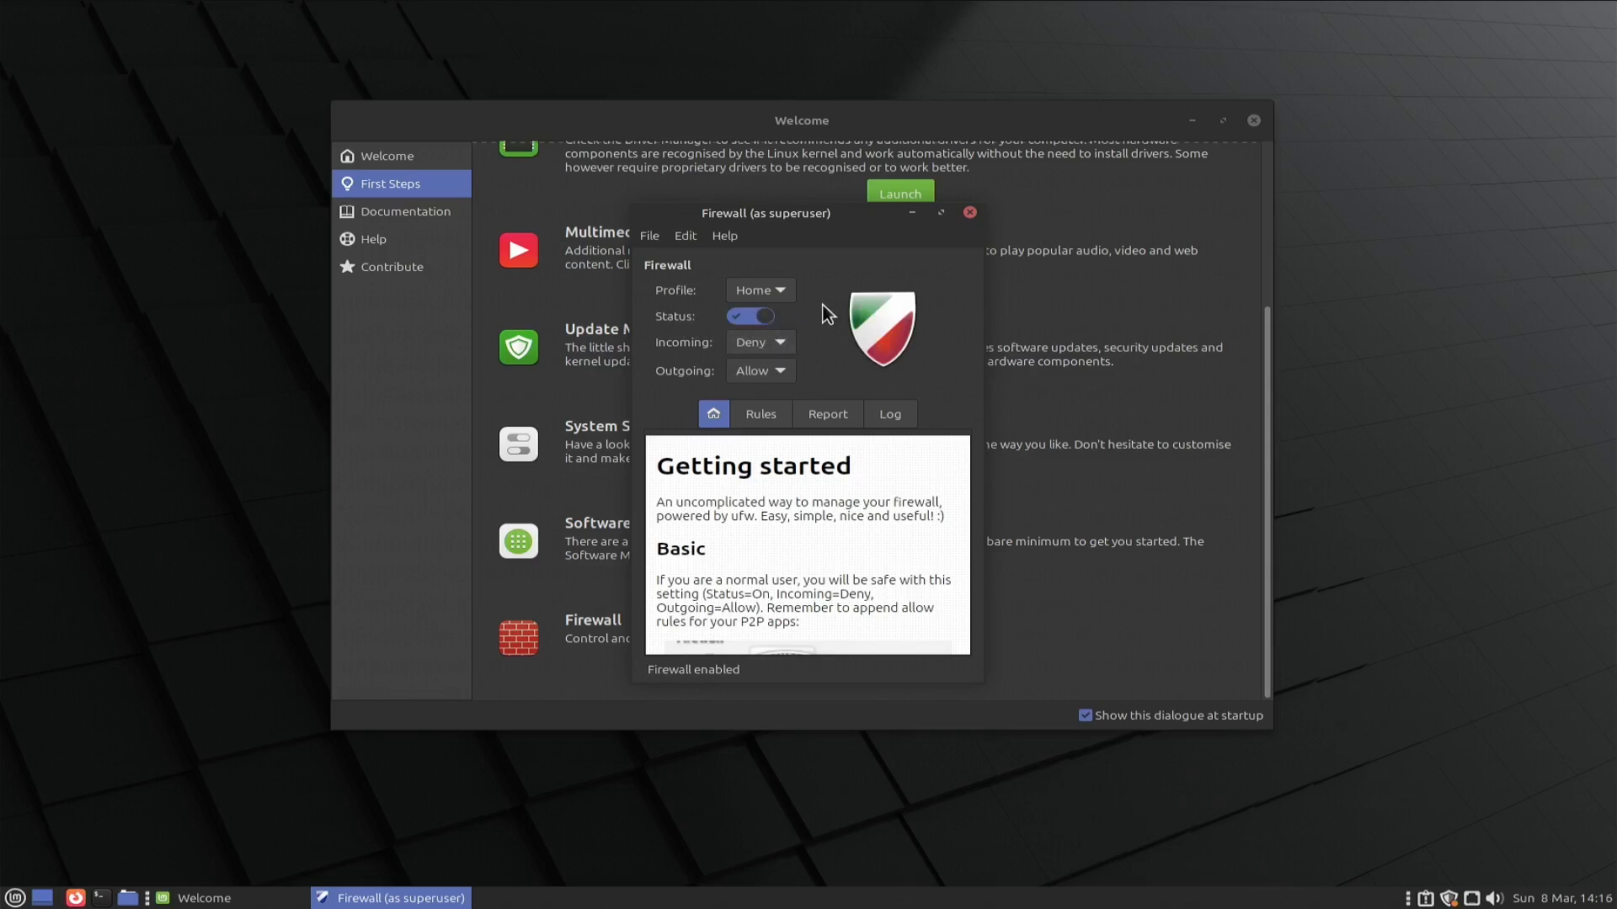
{"action": "left_click", "coordinate": [970, 213]}
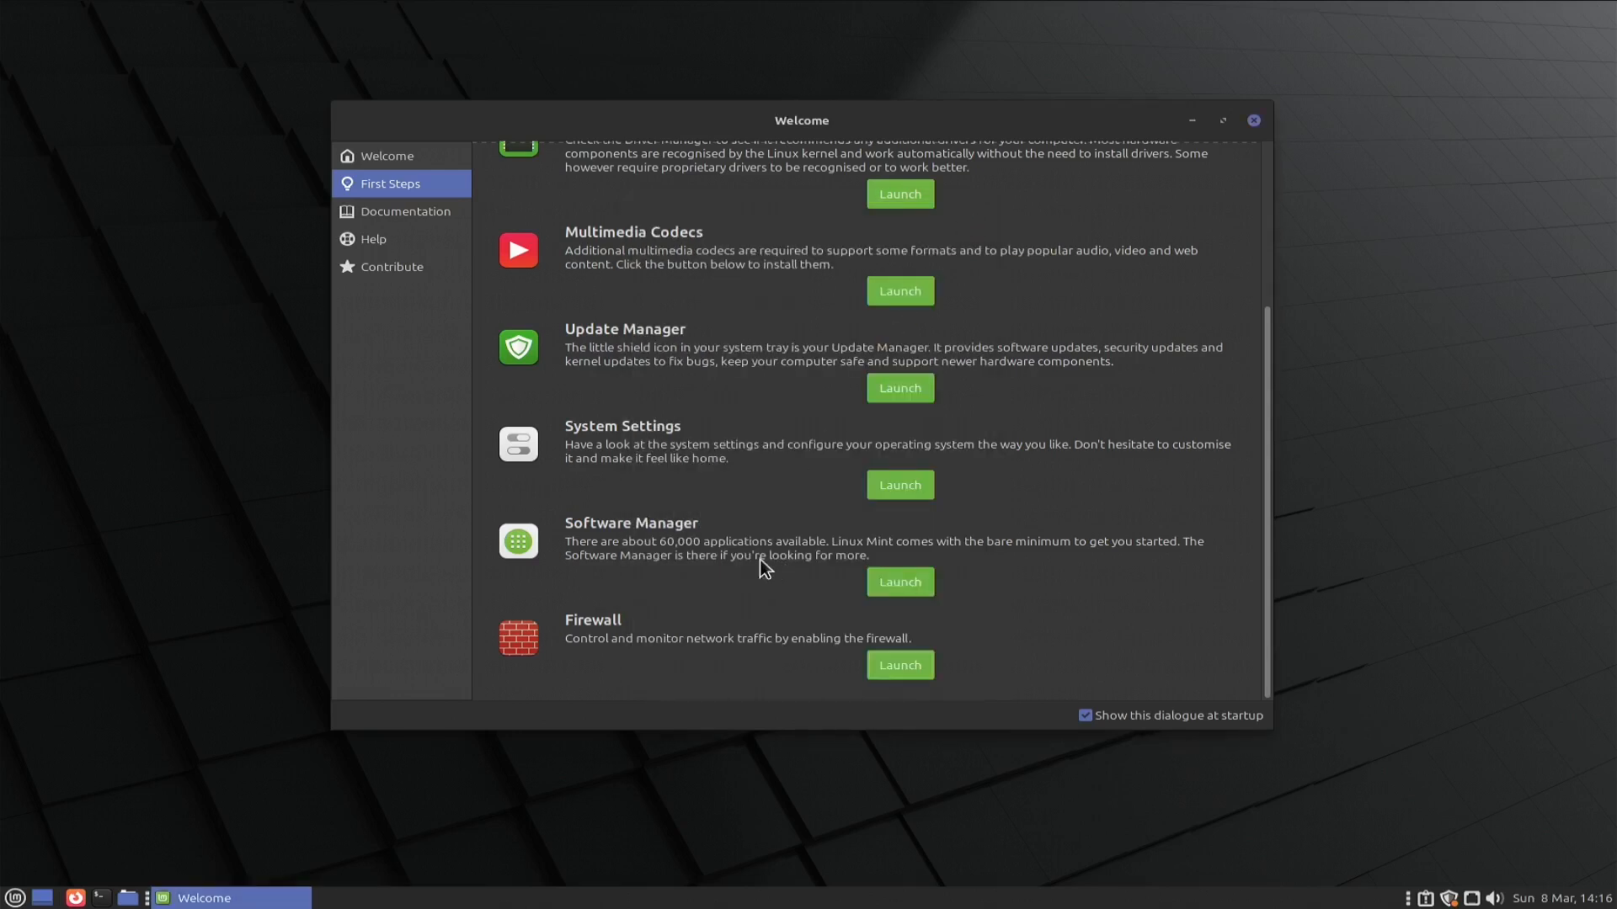
Step: Launch System Settings from the first steps, look through all Control Center categories, and close it
{"action": "left_click", "coordinate": [903, 480]}
{"action": "left_click", "coordinate": [872, 484]}
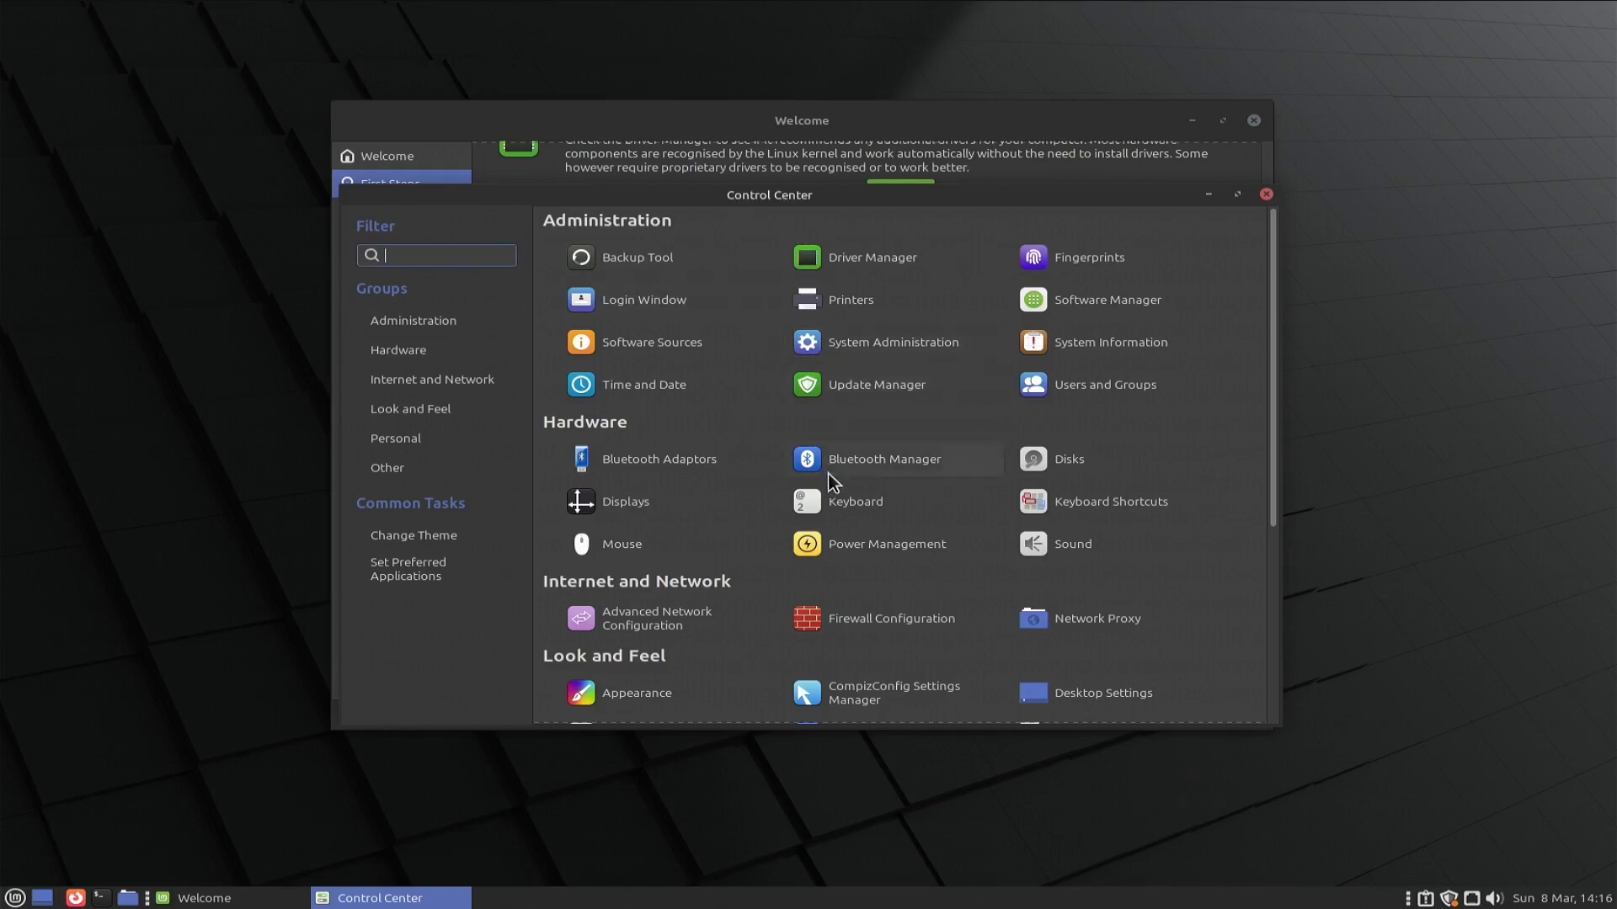
{"action": "scroll", "coordinate": [840, 497], "scroll_direction": "down", "scroll_amount": 3}
{"action": "scroll", "coordinate": [851, 573], "scroll_direction": "down", "scroll_amount": 3}
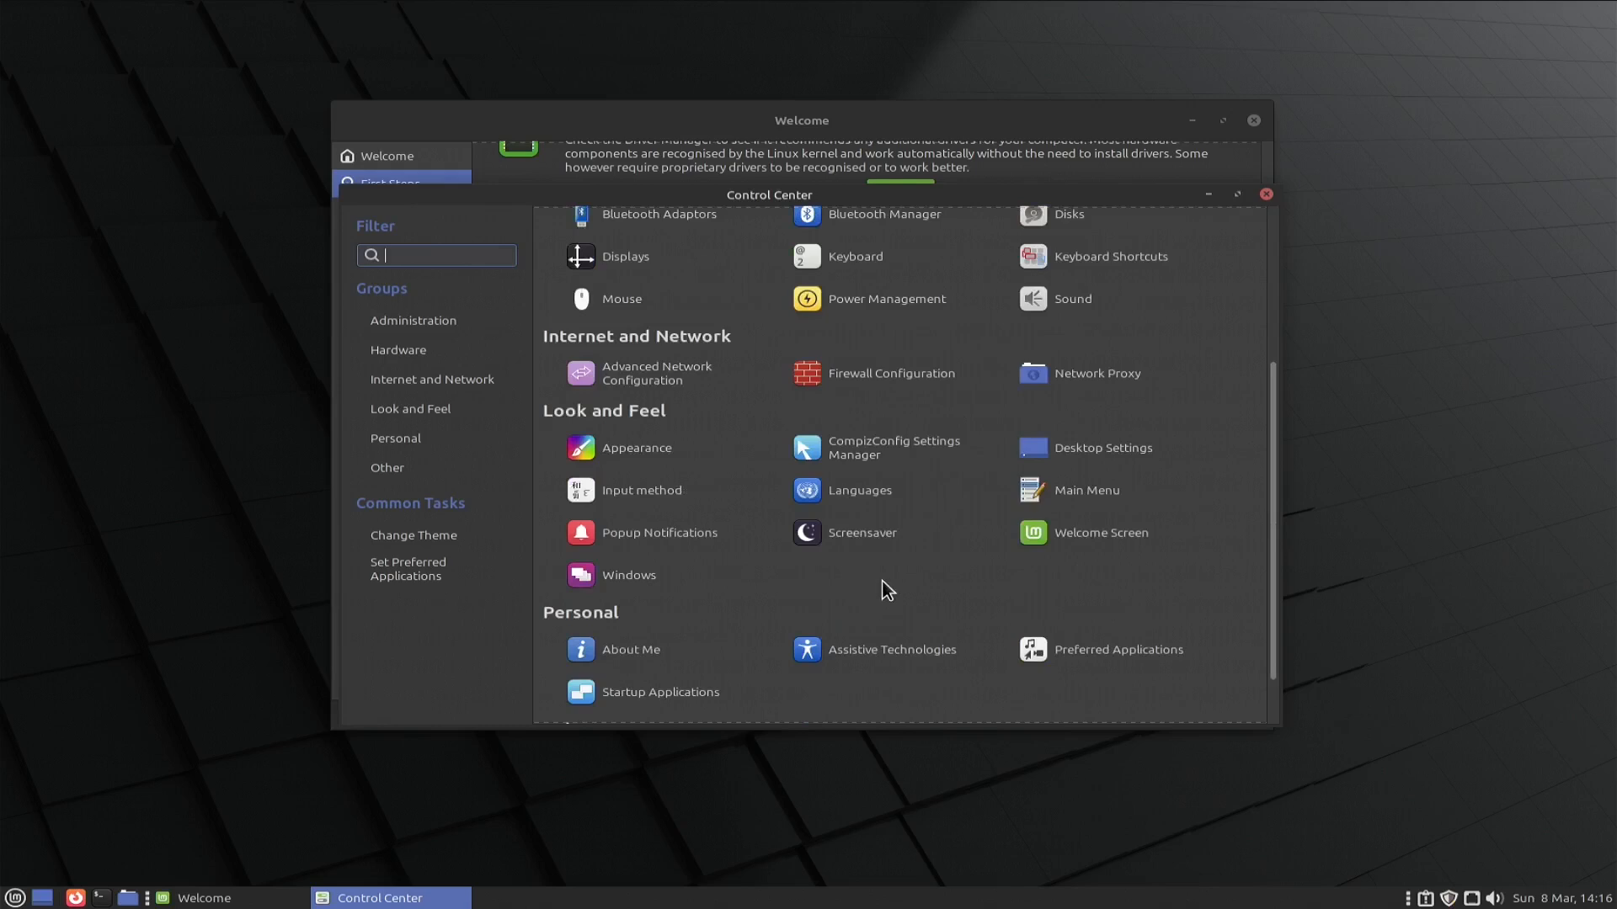
{"action": "scroll", "coordinate": [881, 589], "scroll_direction": "down", "scroll_amount": 2}
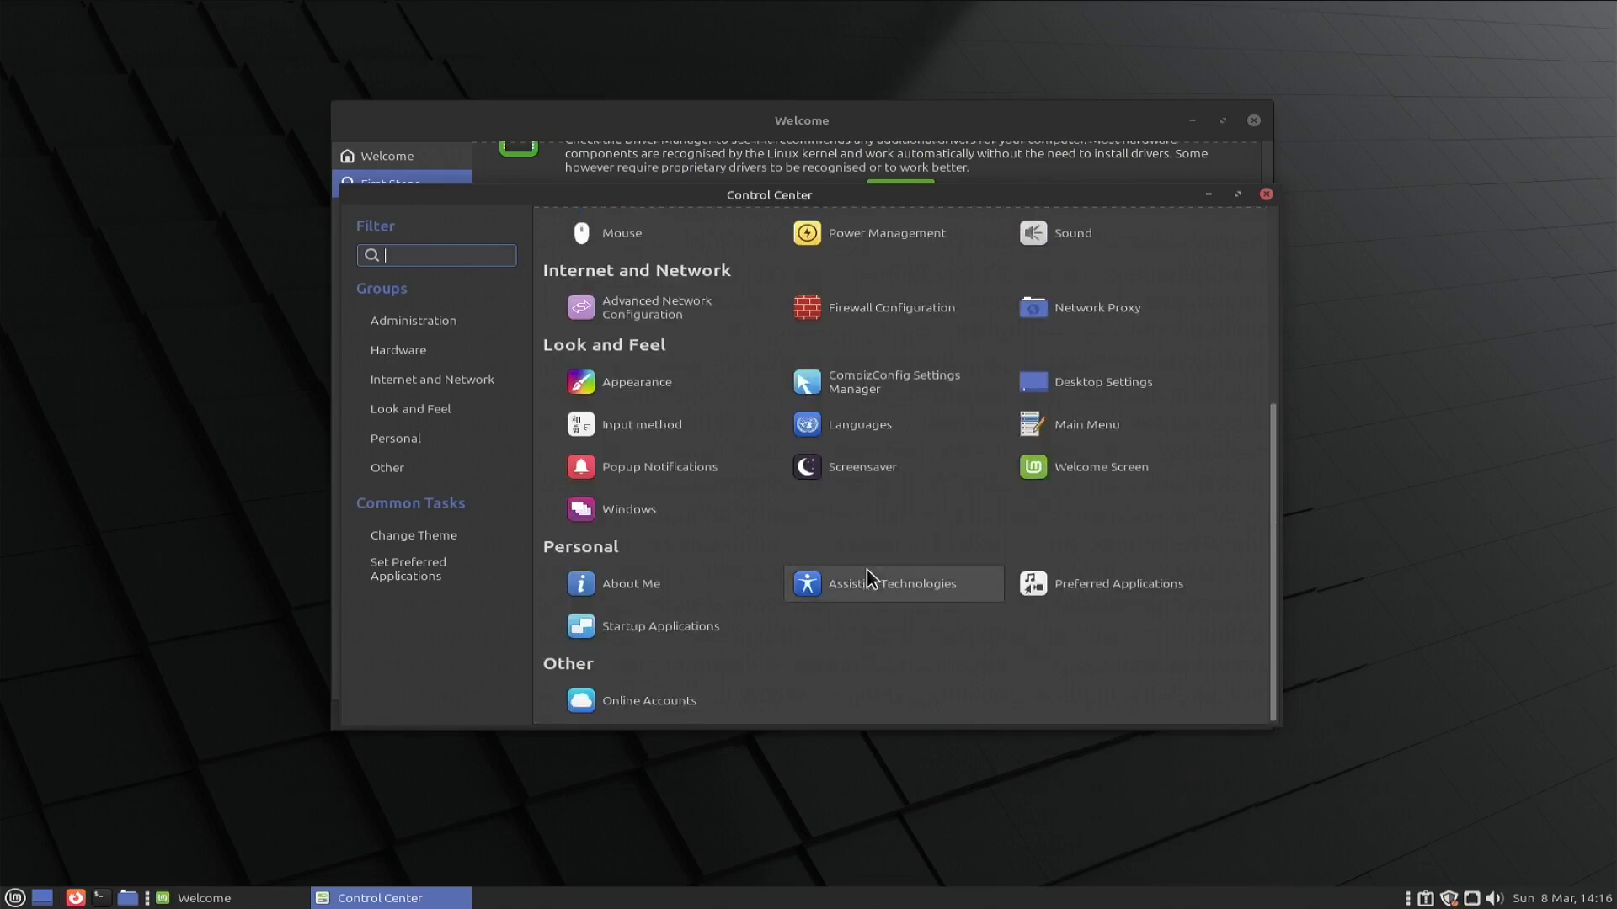
{"action": "left_click", "coordinate": [1266, 195]}
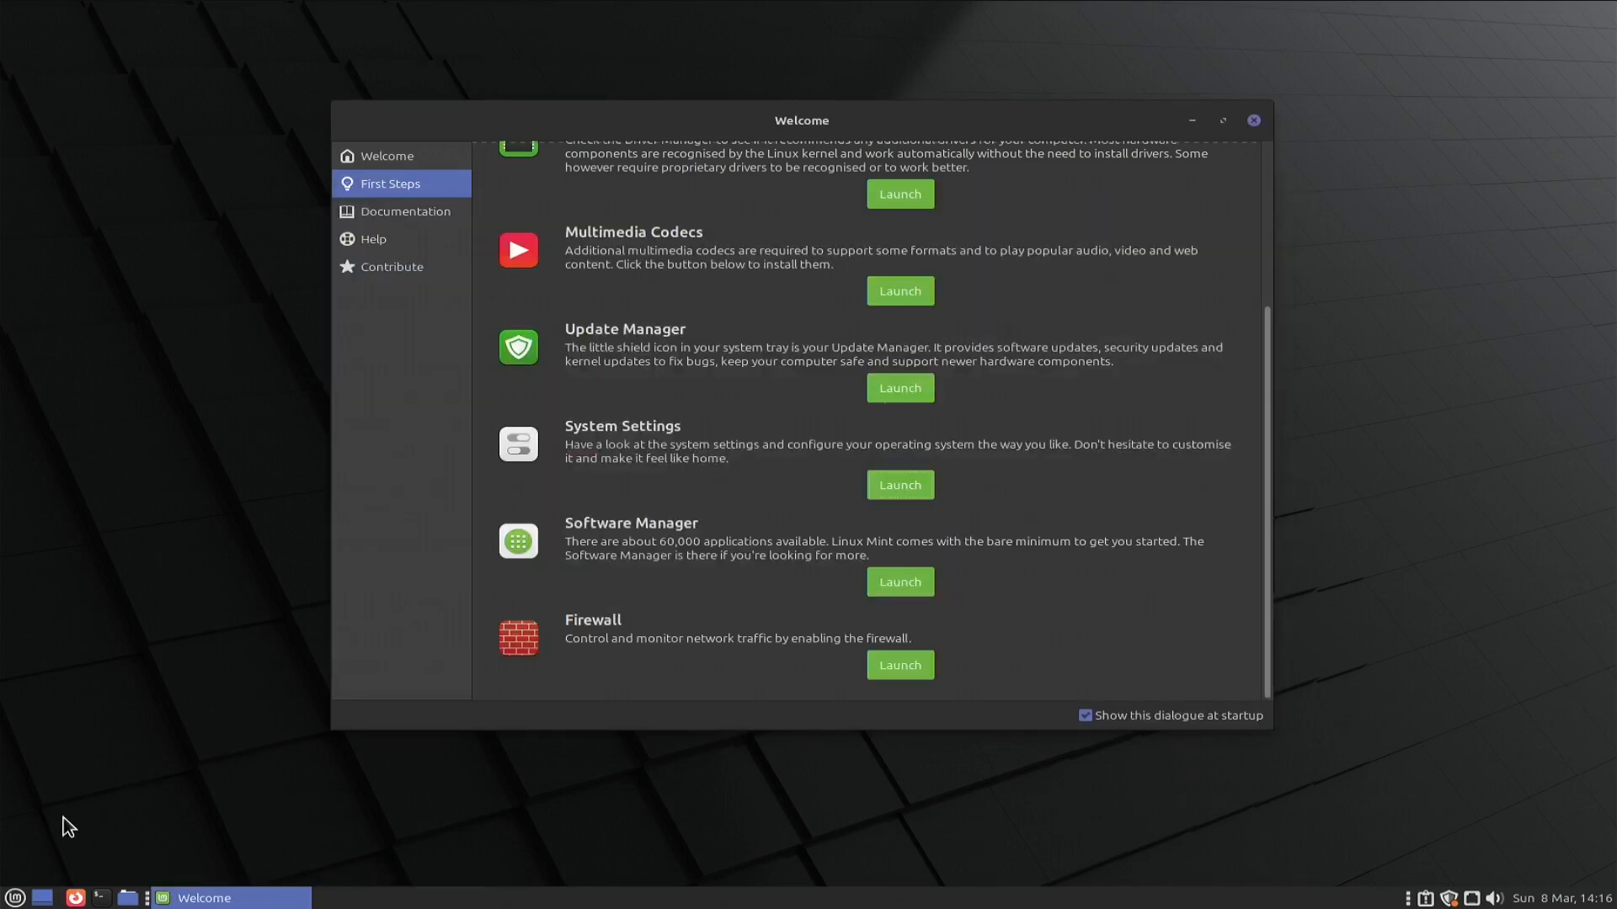
Step: Browse the installed applications, search them for "desktop", and open Desktop Settings
{"action": "key", "text": "super"}
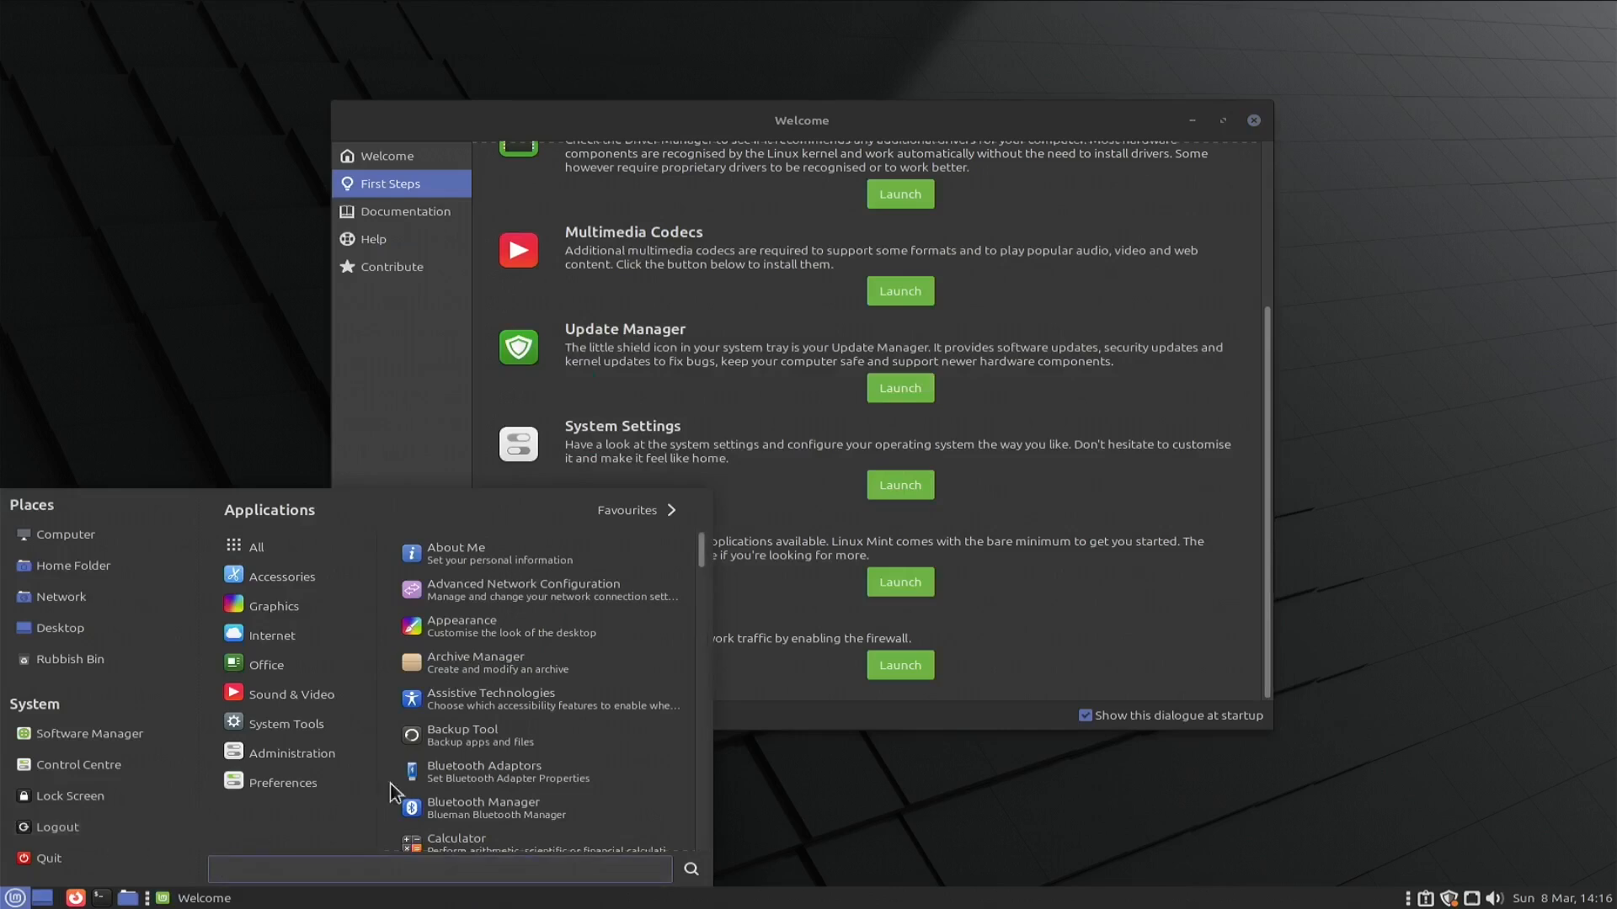
{"action": "scroll", "coordinate": [577, 697], "scroll_direction": "down", "scroll_amount": 2}
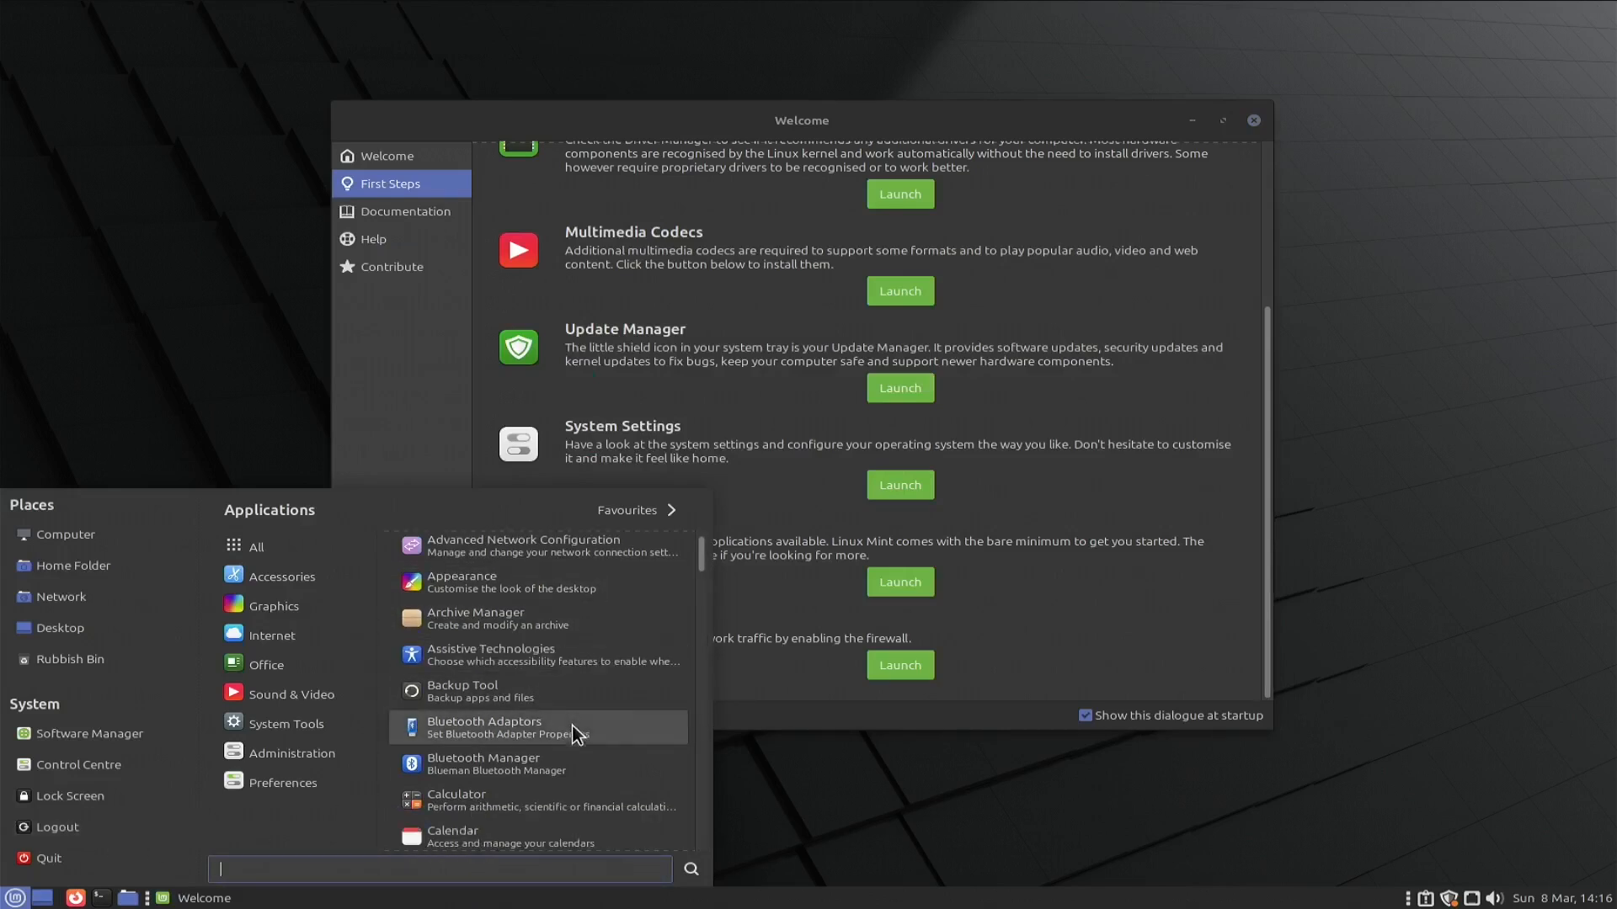
{"action": "scroll", "coordinate": [571, 747], "scroll_direction": "down", "scroll_amount": 10}
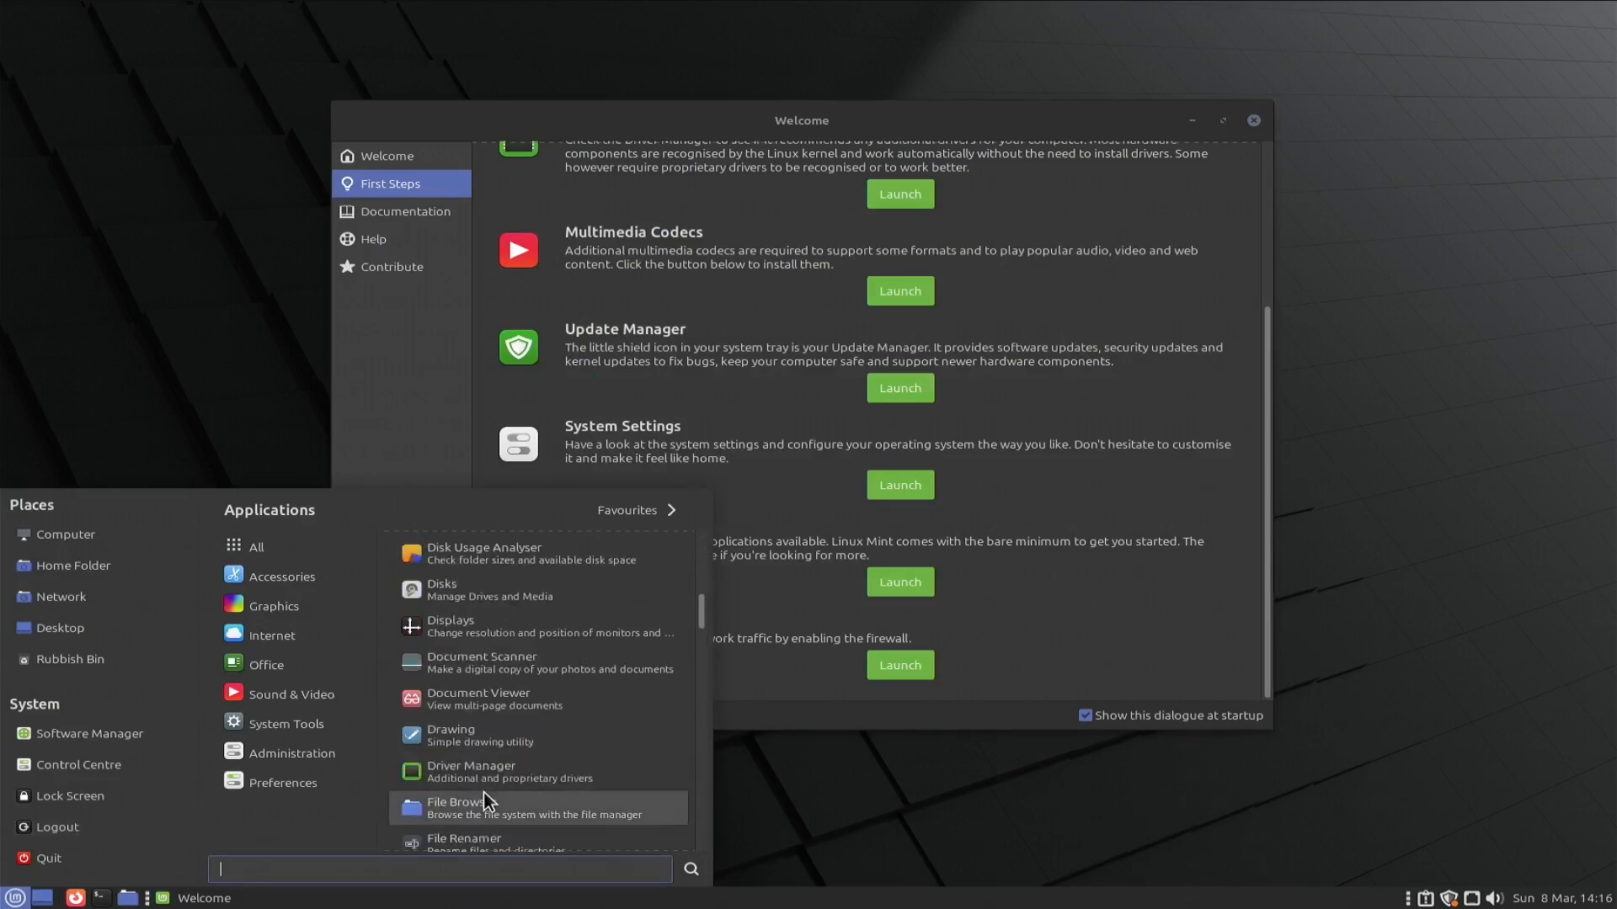
{"action": "scroll", "coordinate": [487, 798], "scroll_direction": "down", "scroll_amount": 4}
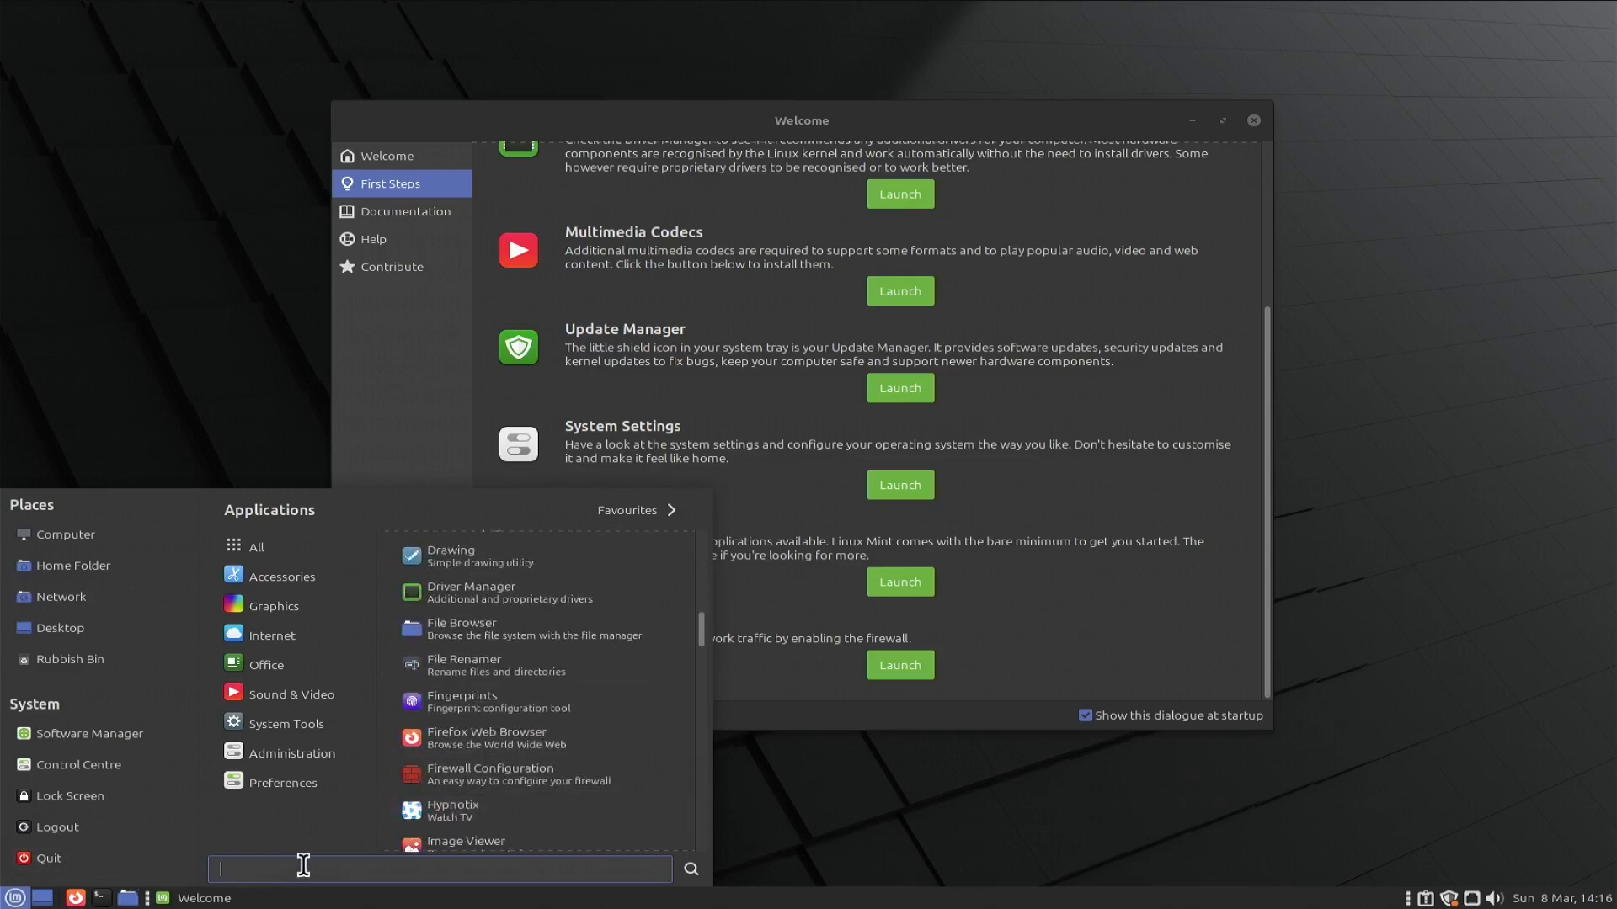
{"action": "type", "text": "deskt"}
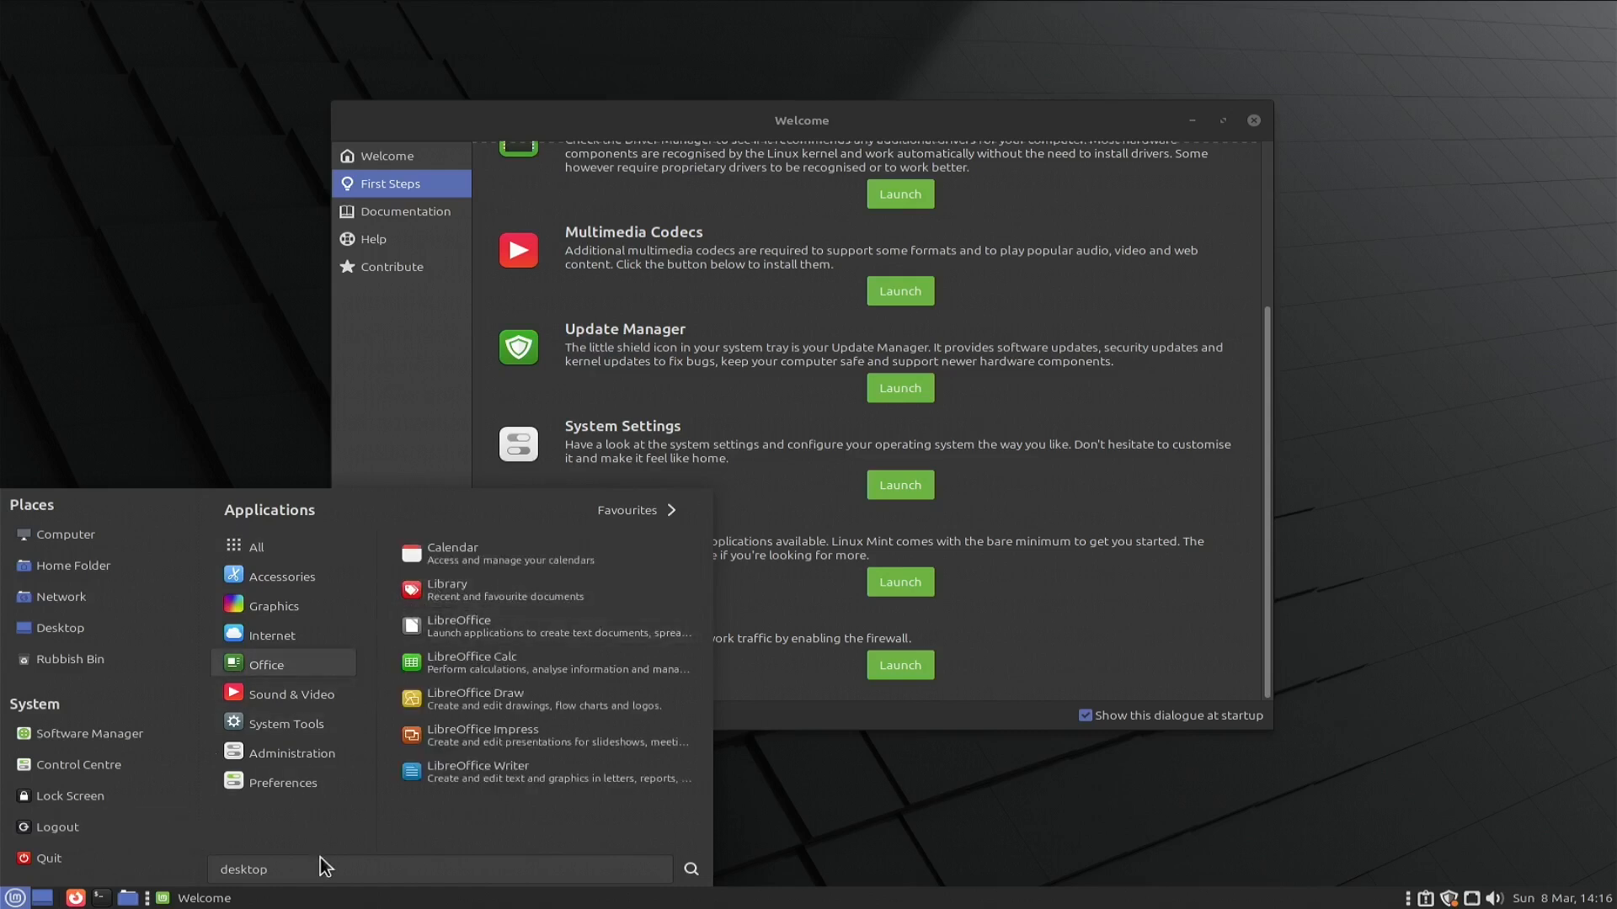
{"action": "type", "text": "op"}
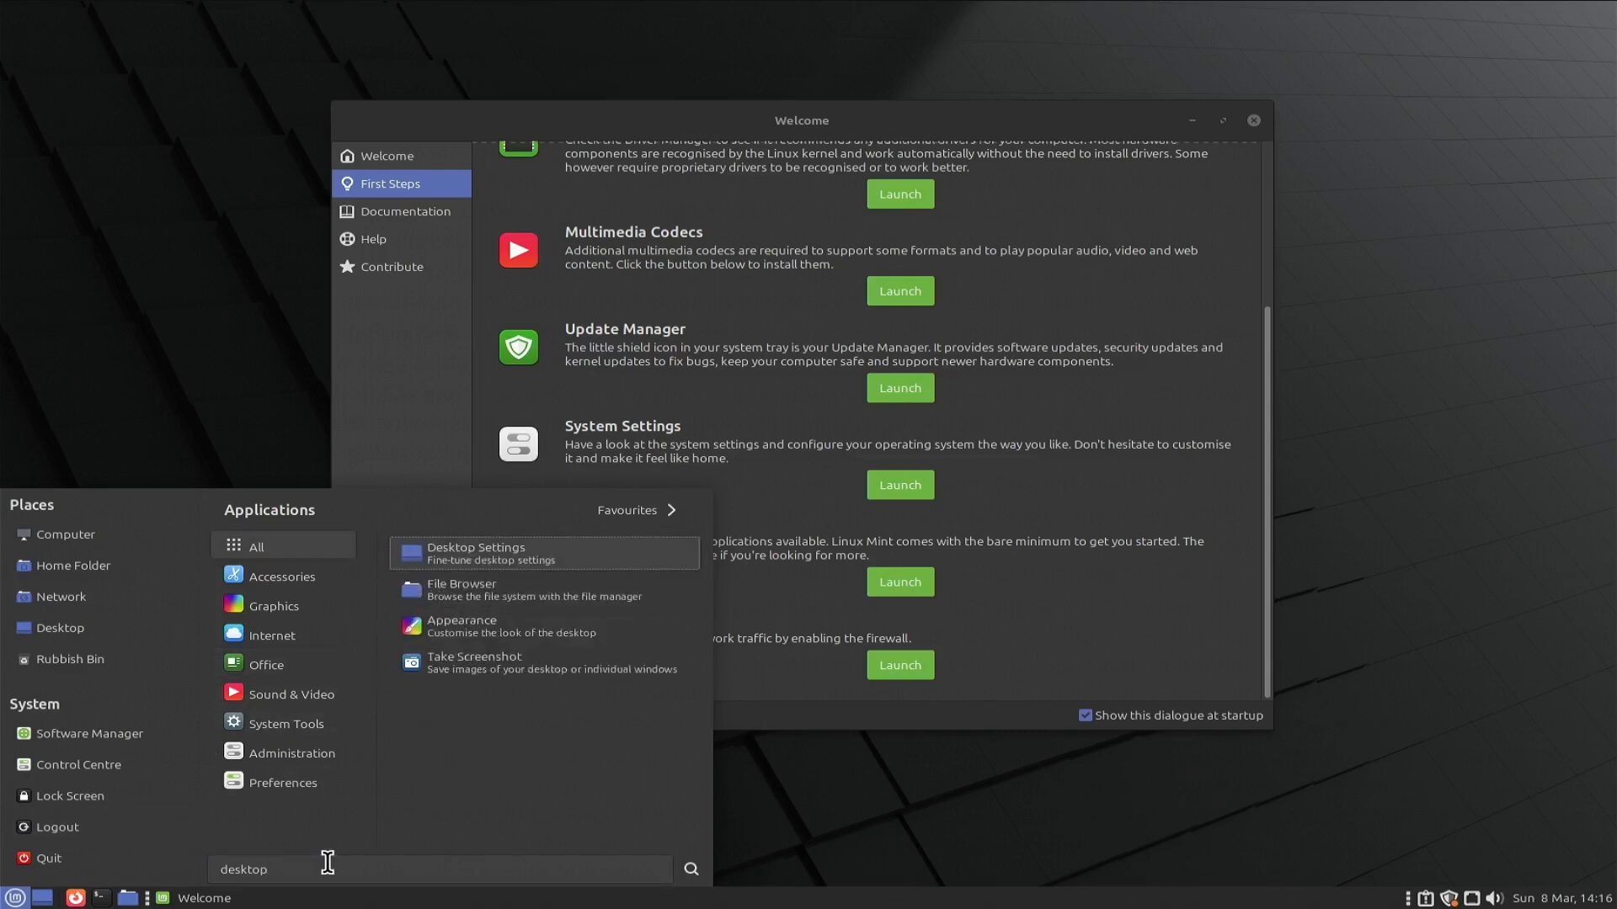
{"action": "left_click", "coordinate": [578, 554]}
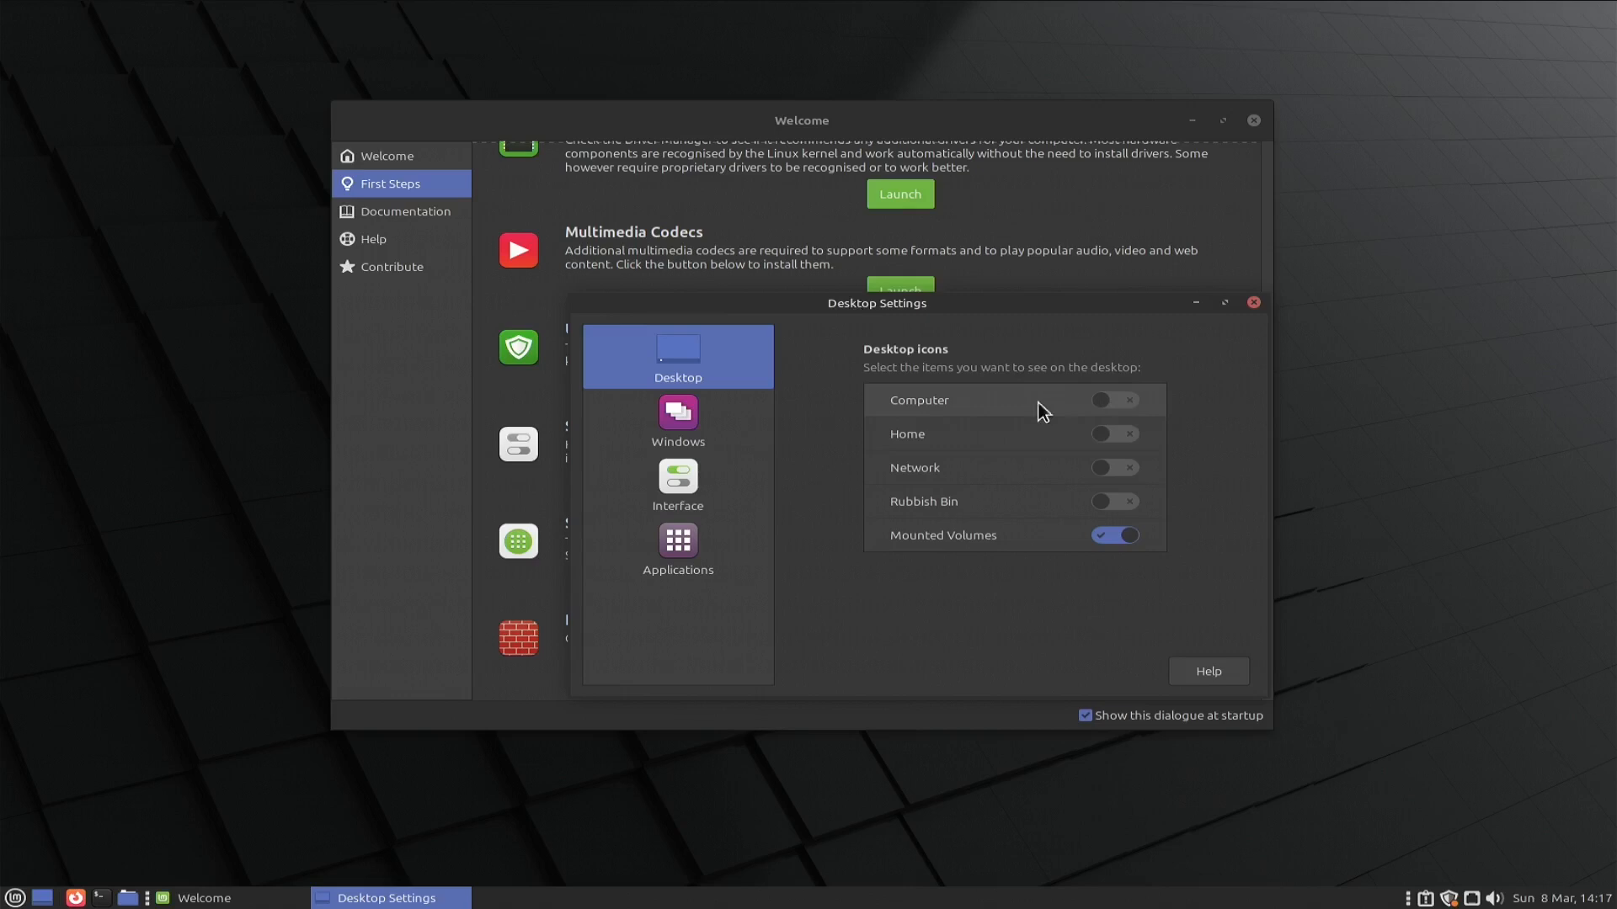
Step: Show the Computer, Home, Network and Rubbish Bin icons on the desktop
{"action": "left_click", "coordinate": [1121, 405]}
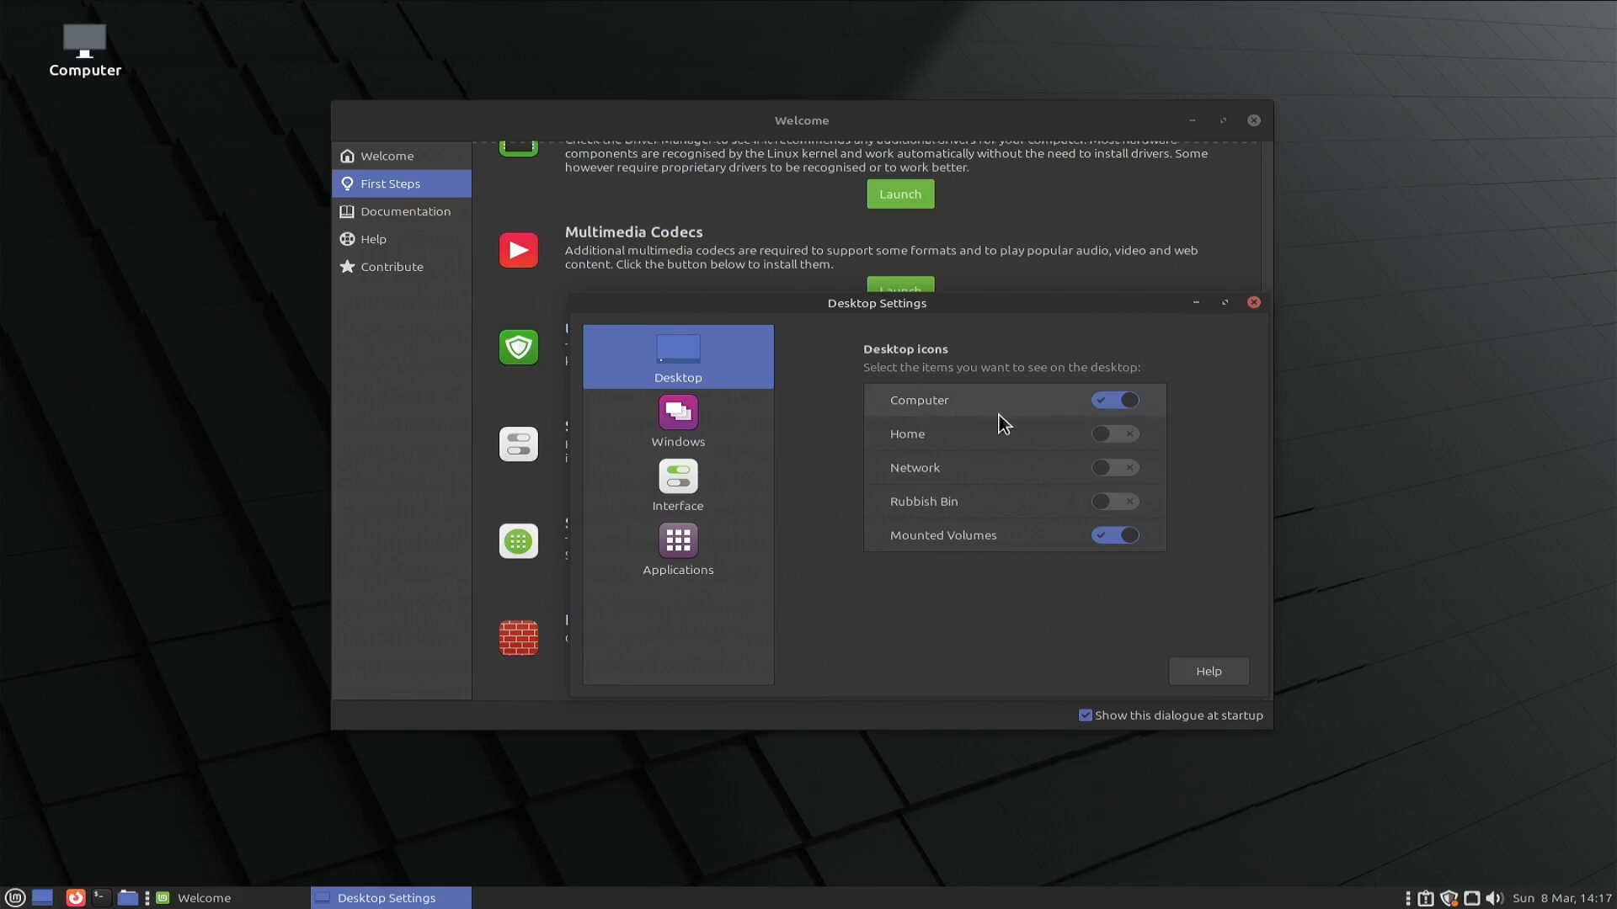
{"action": "left_click", "coordinate": [1125, 432]}
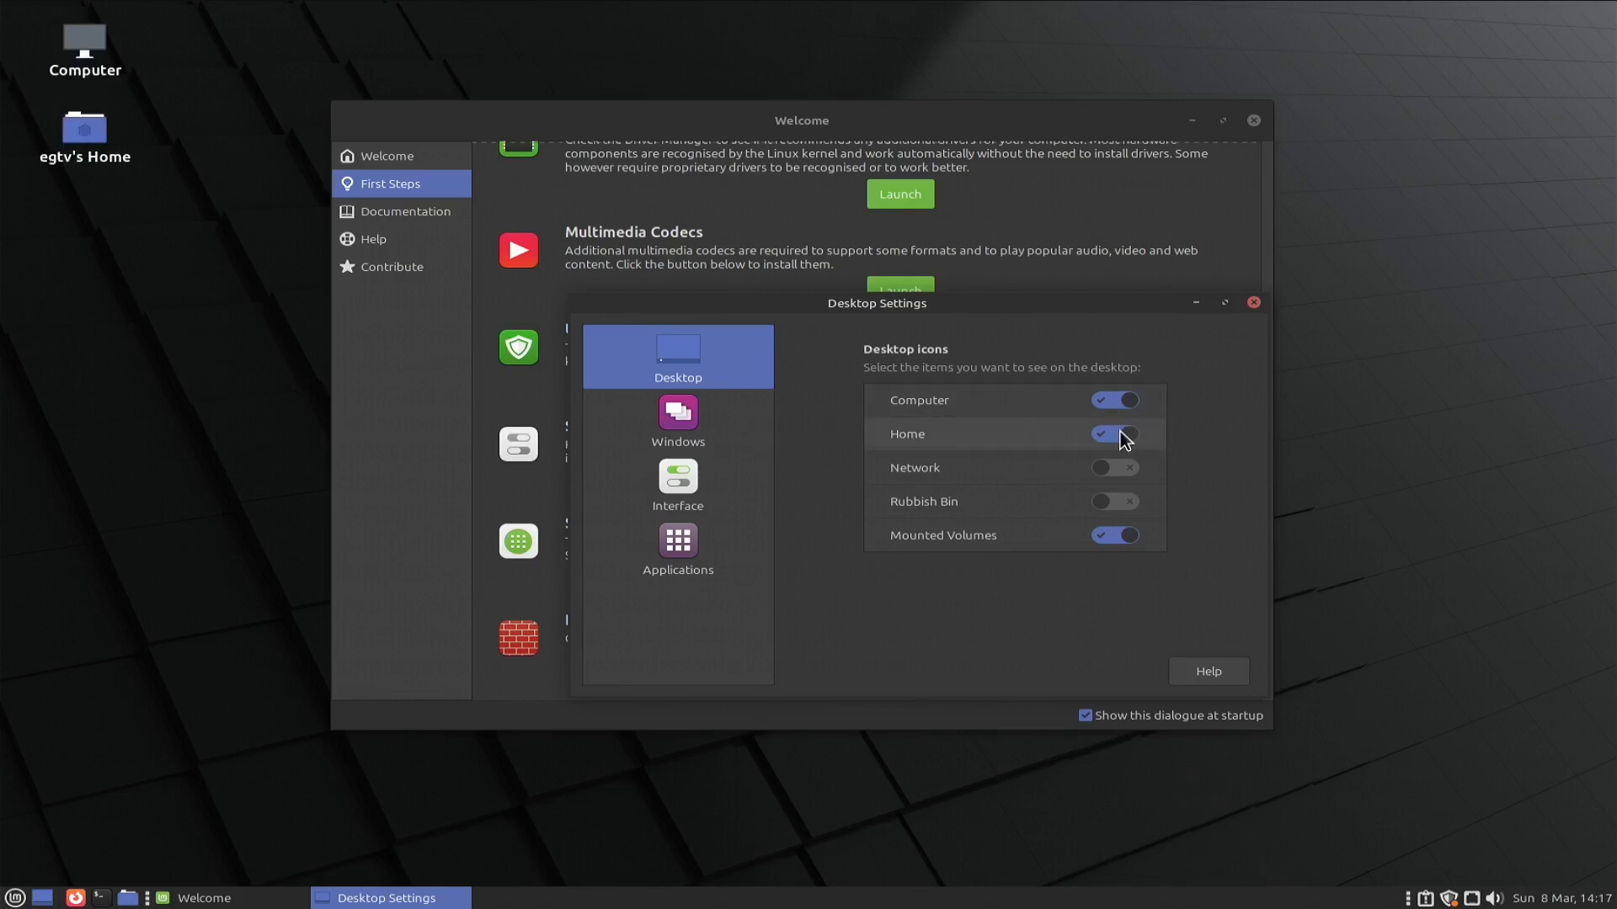
{"action": "left_click", "coordinate": [1125, 477]}
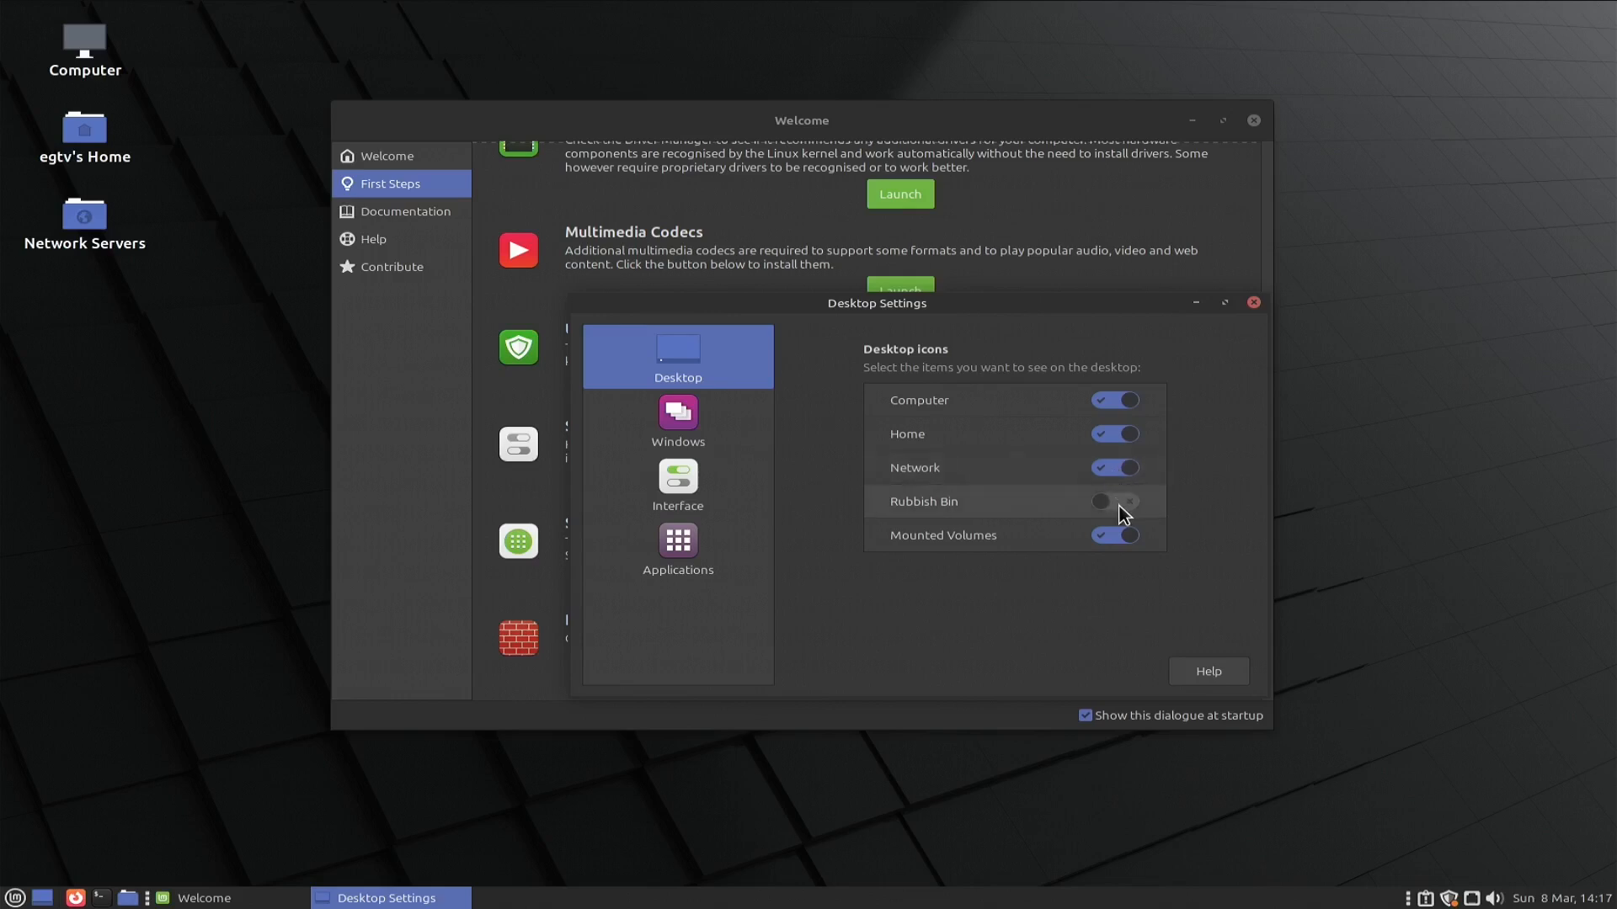
{"action": "left_click", "coordinate": [1119, 506]}
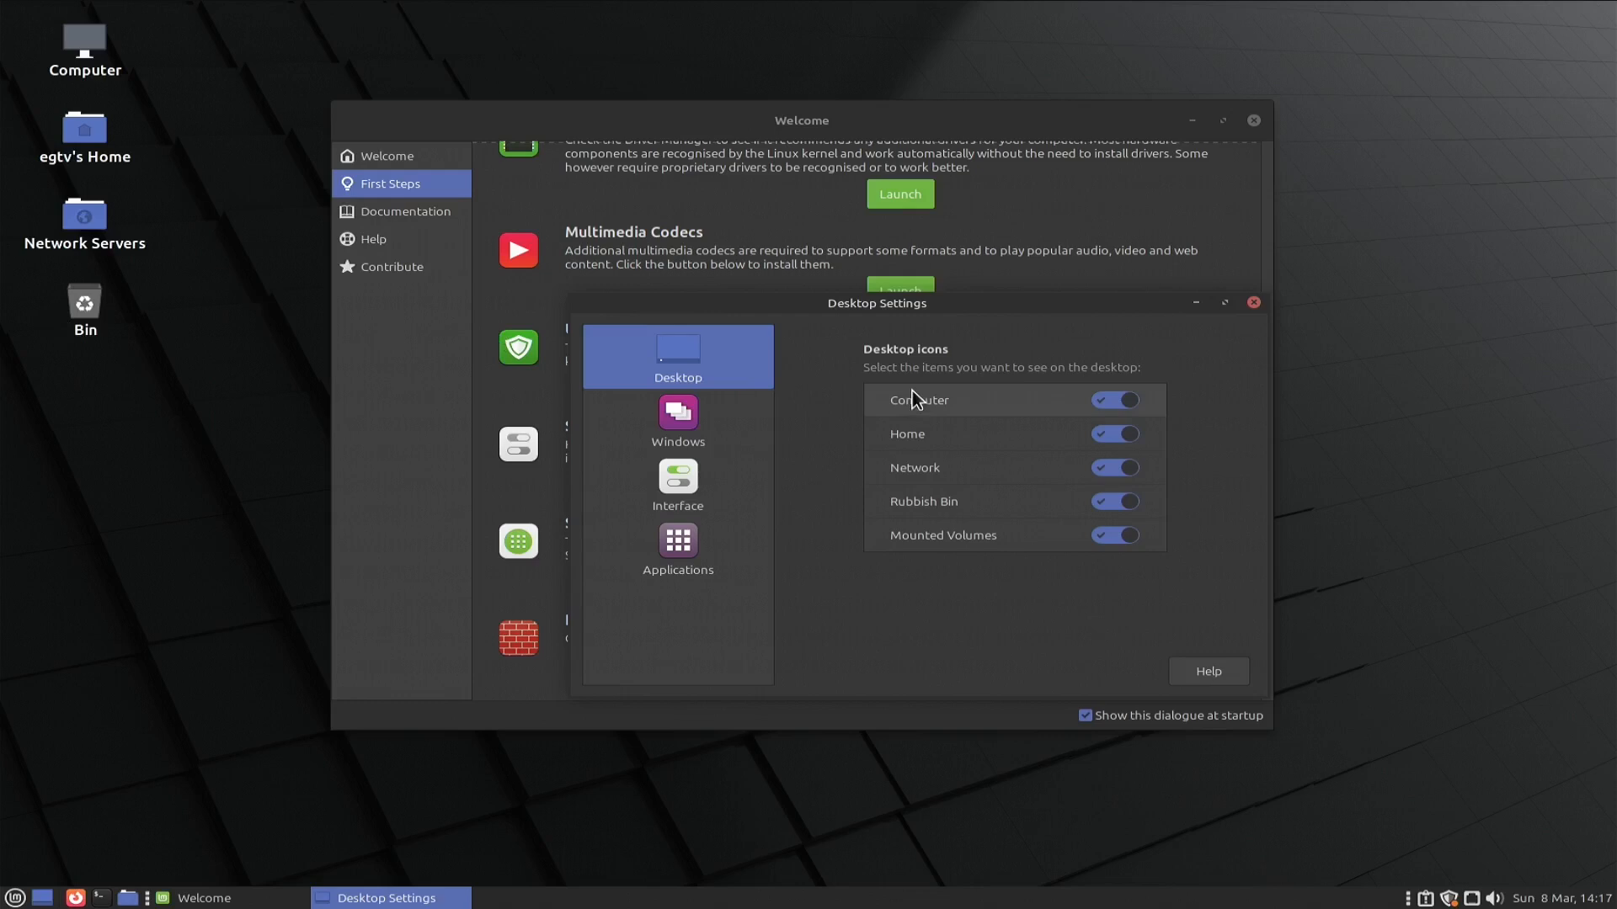
Step: Review the Windows, Interface and Applications sections of Desktop Settings, and close it
{"action": "left_click", "coordinate": [681, 430]}
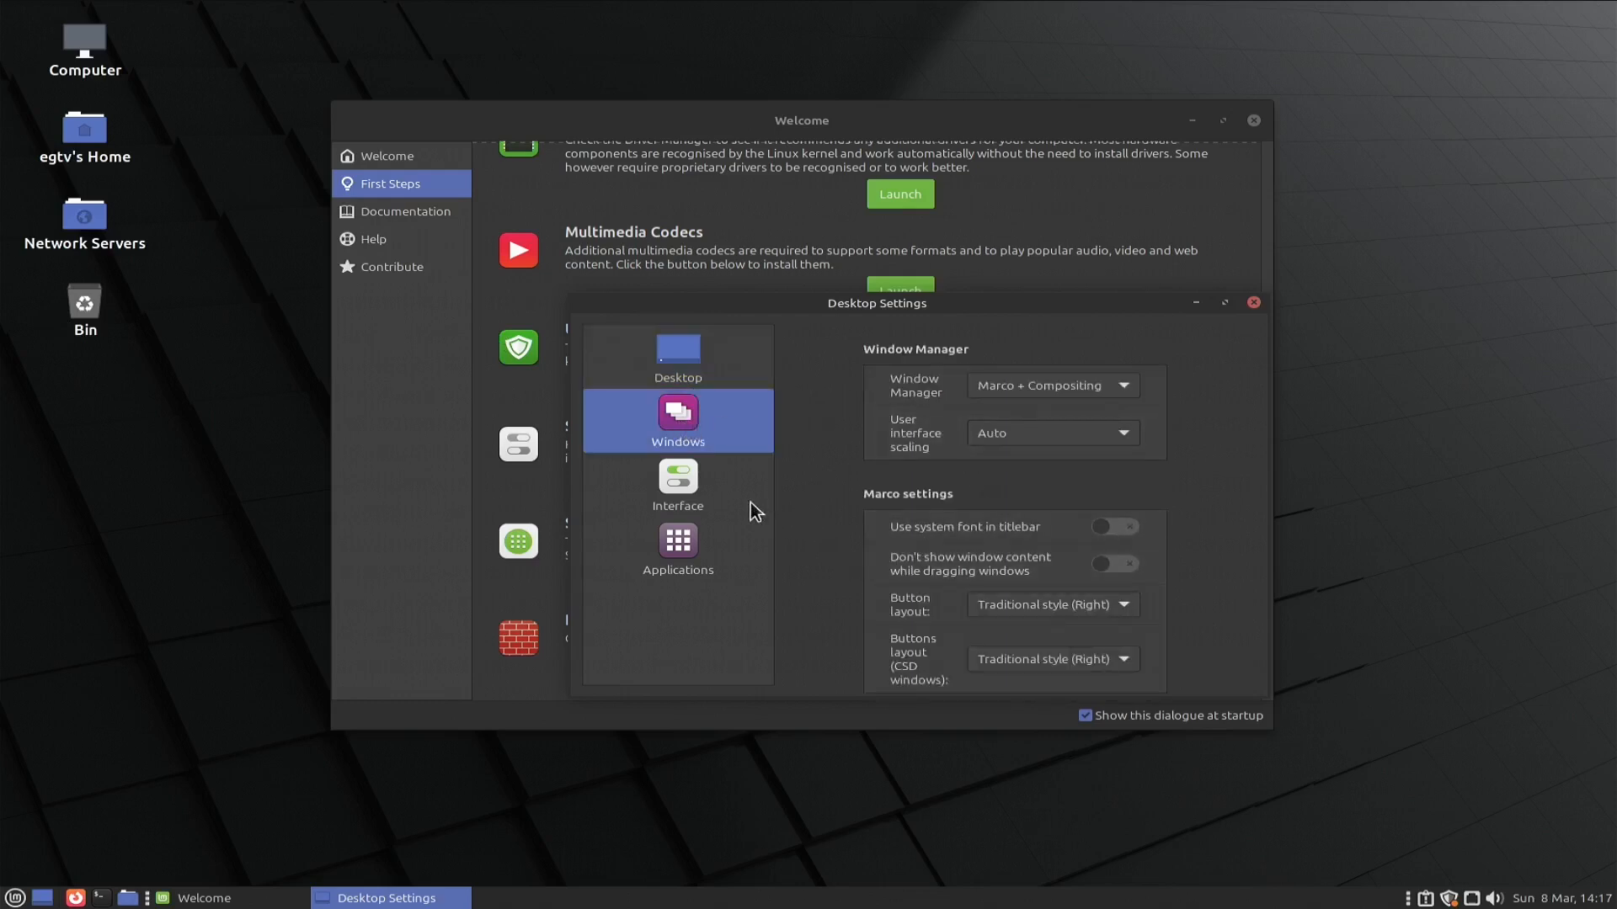
{"action": "left_click", "coordinate": [684, 489]}
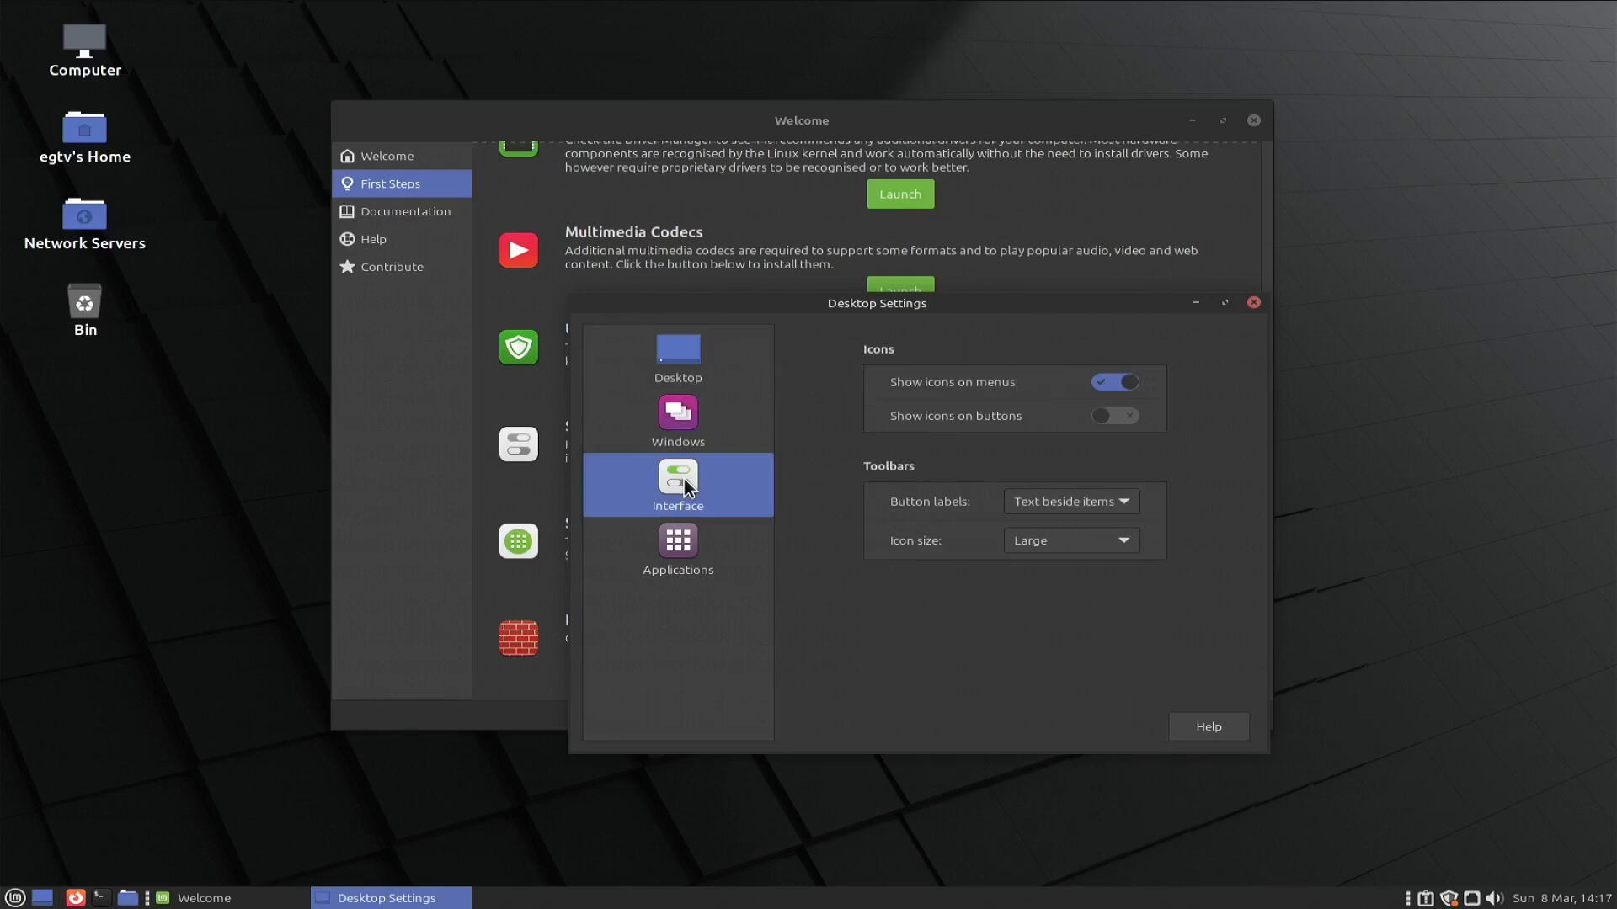
{"action": "left_click", "coordinate": [680, 569]}
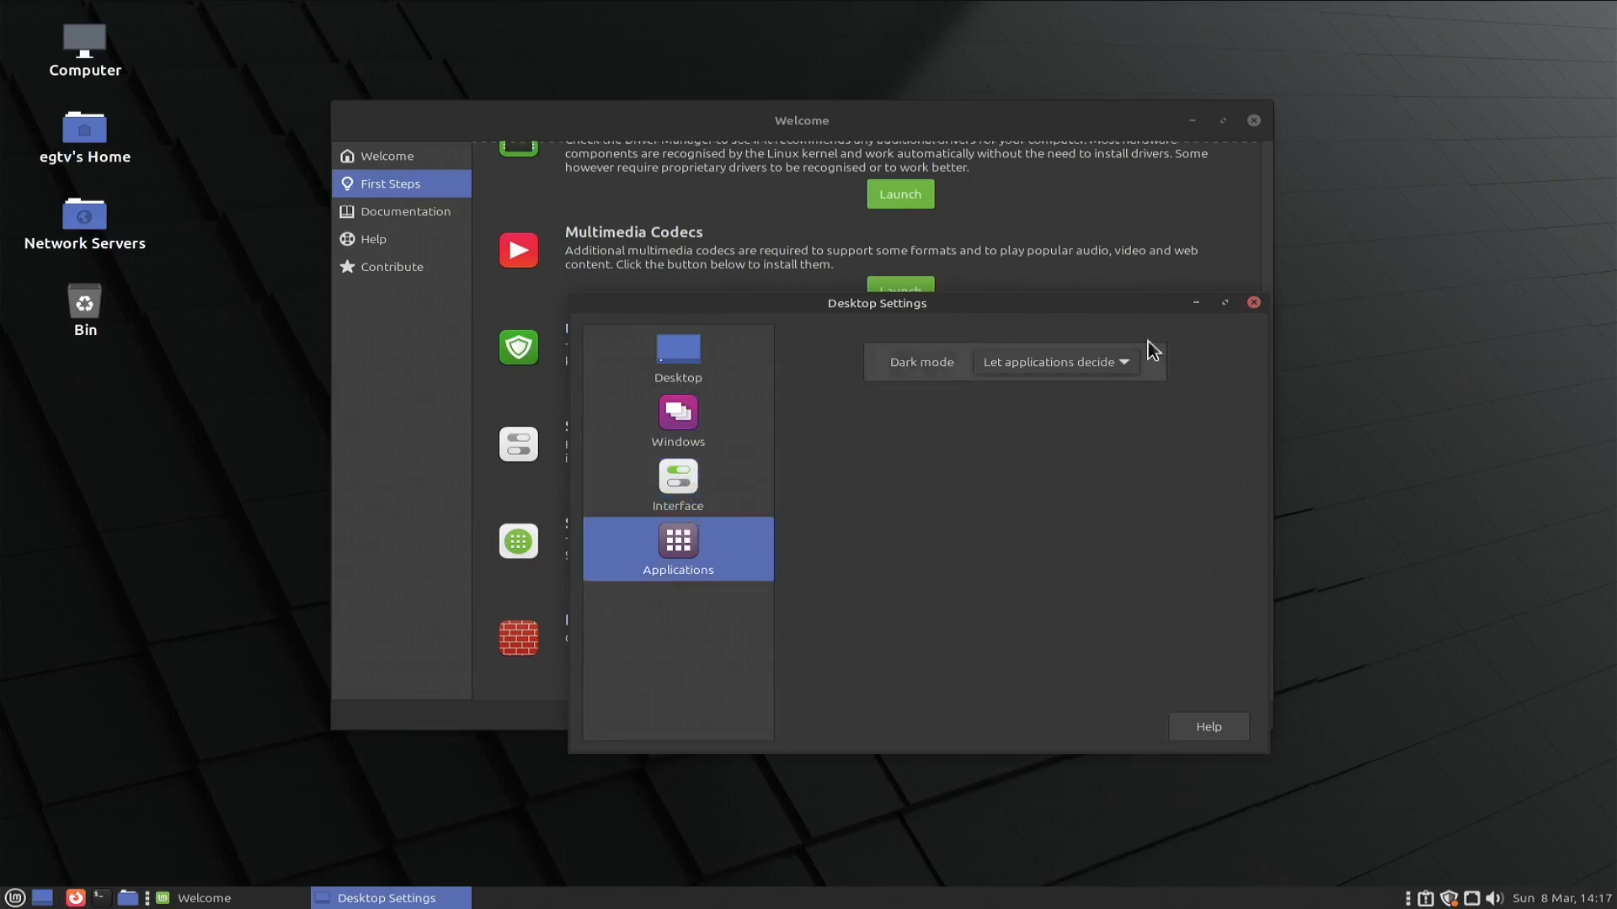
{"action": "left_click", "coordinate": [1253, 303]}
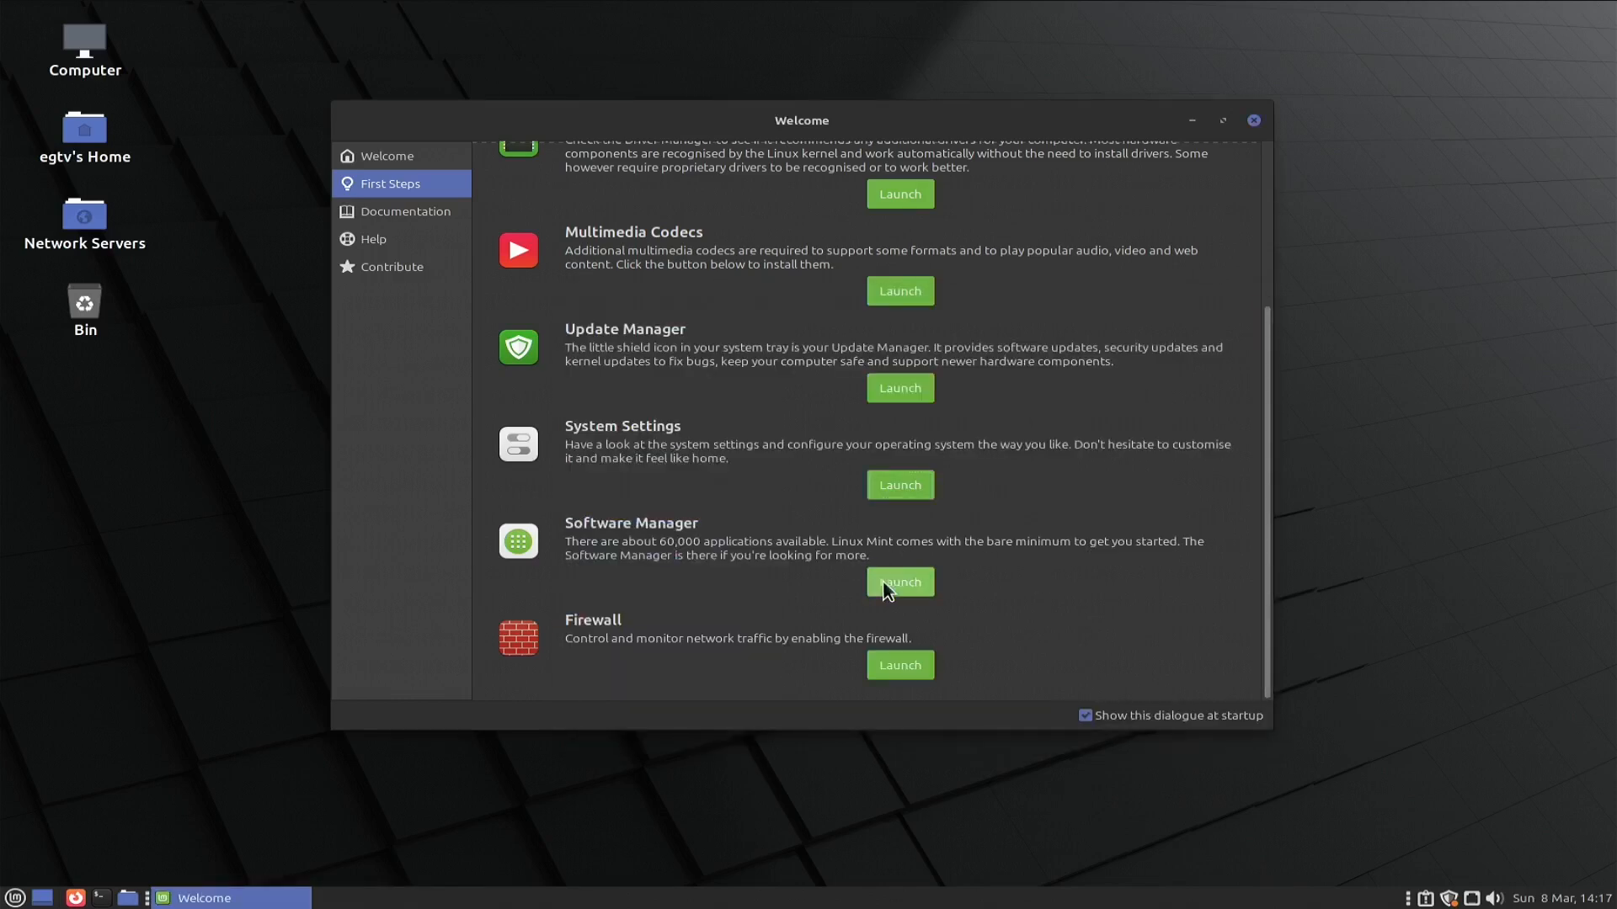
Step: Launch the Update Manager from the first steps and apply its own update, authenticating with the account password
{"action": "left_click", "coordinate": [905, 581]}
{"action": "left_click", "coordinate": [901, 388]}
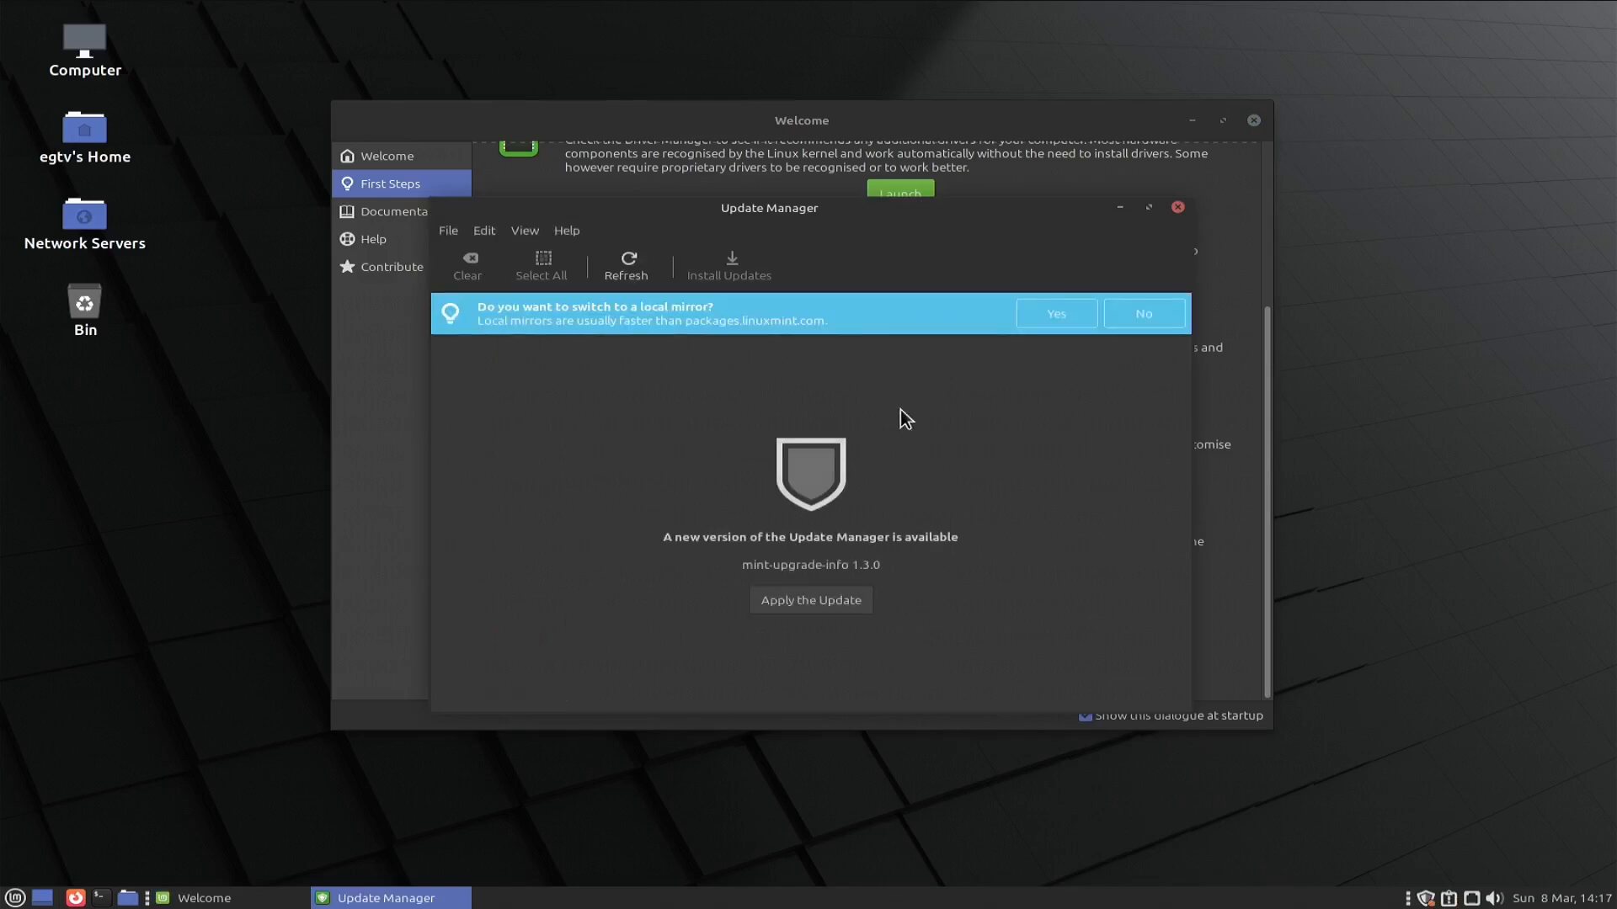
{"action": "left_click", "coordinate": [827, 605]}
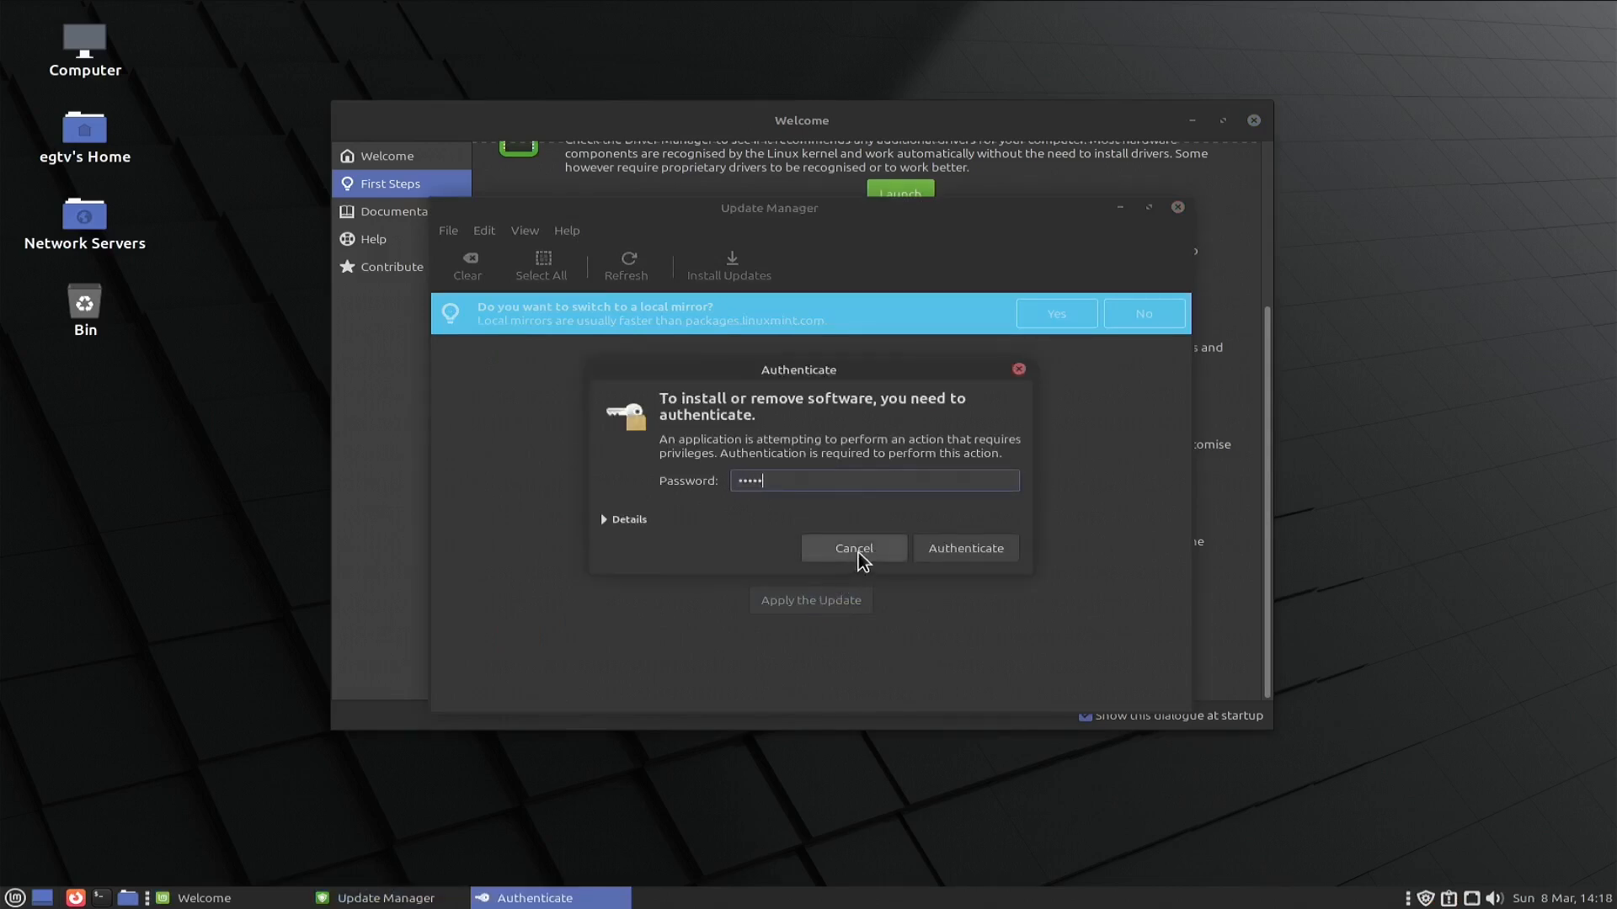
{"action": "key", "text": "Return"}
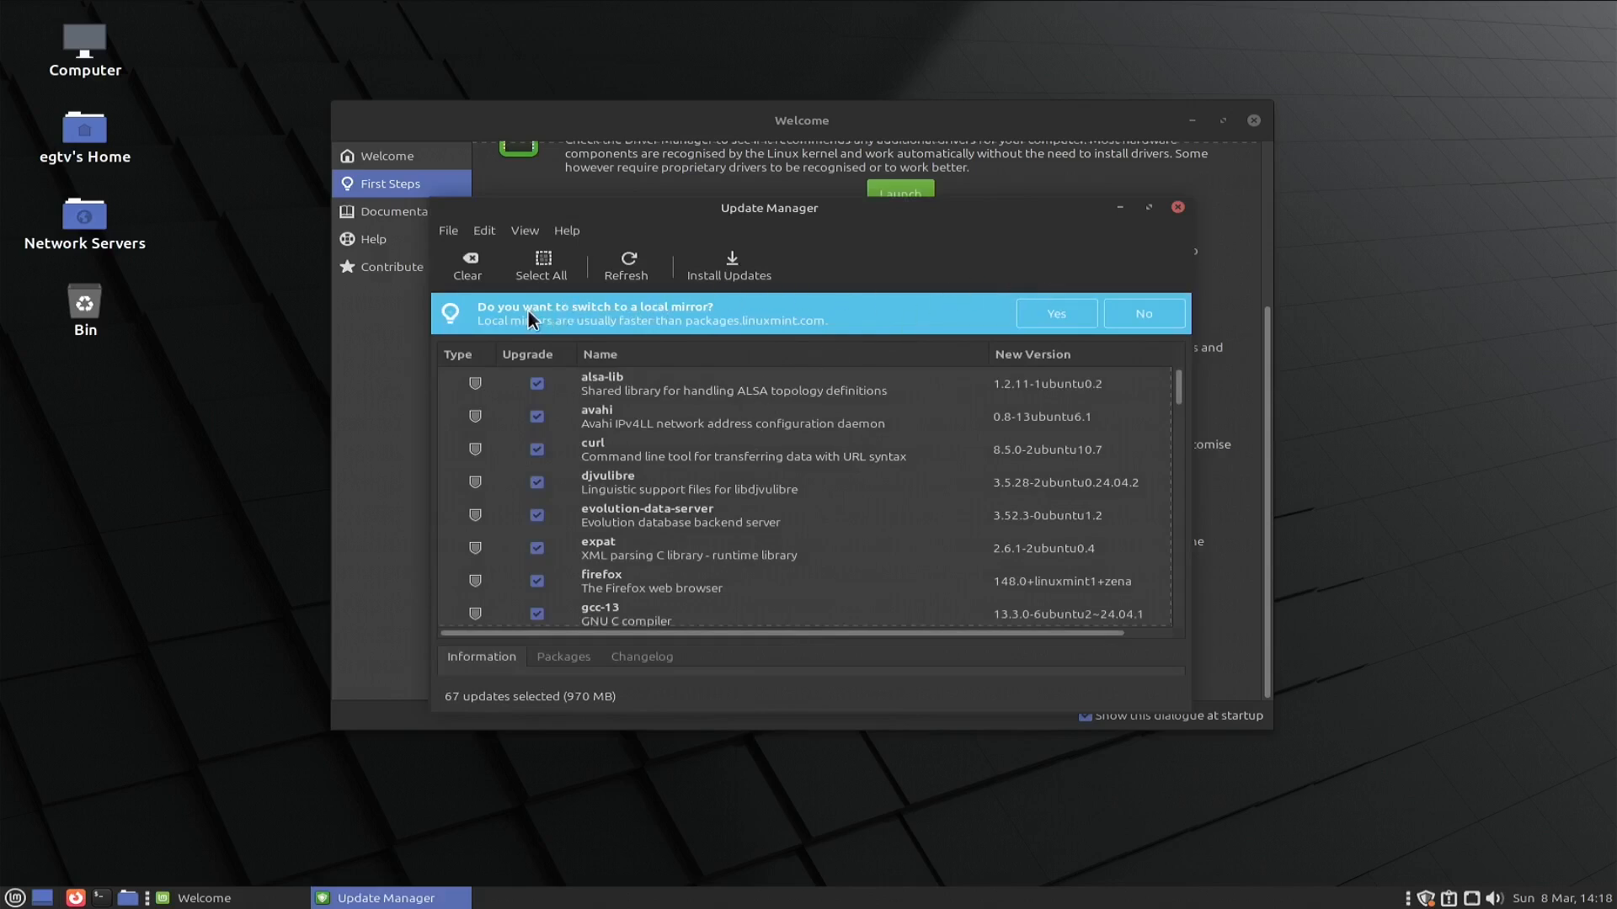
Step: Accept the offer to switch to a local mirror and authenticate with the account password to open Software Sources
{"action": "left_click", "coordinate": [1053, 322]}
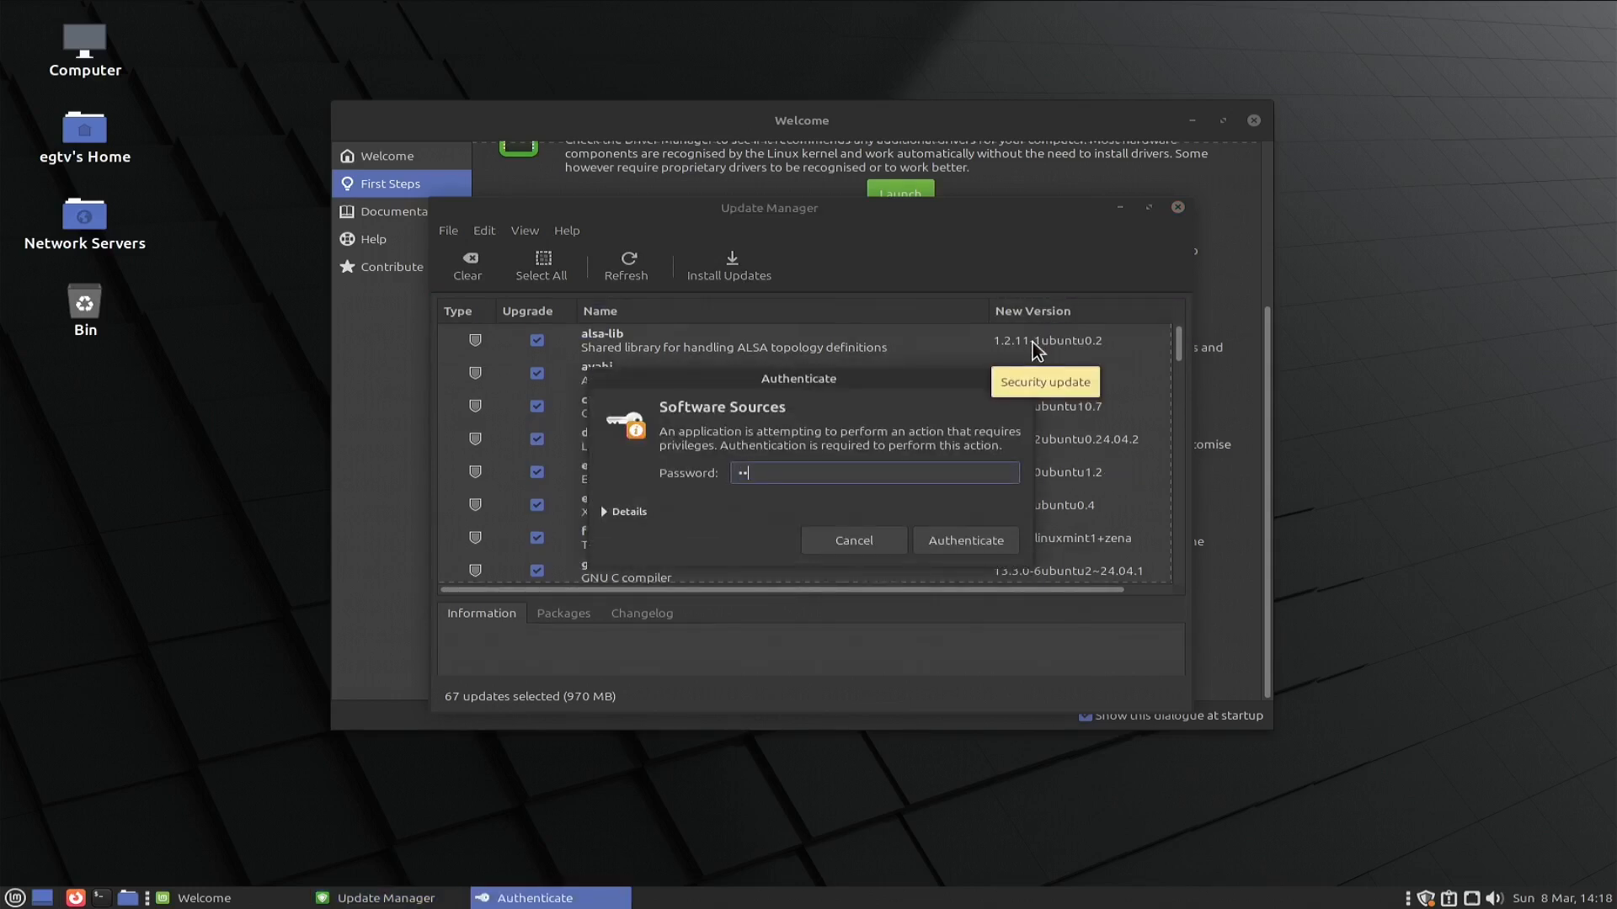
{"action": "type", "text": "••••••••"}
{"action": "key", "text": "Return"}
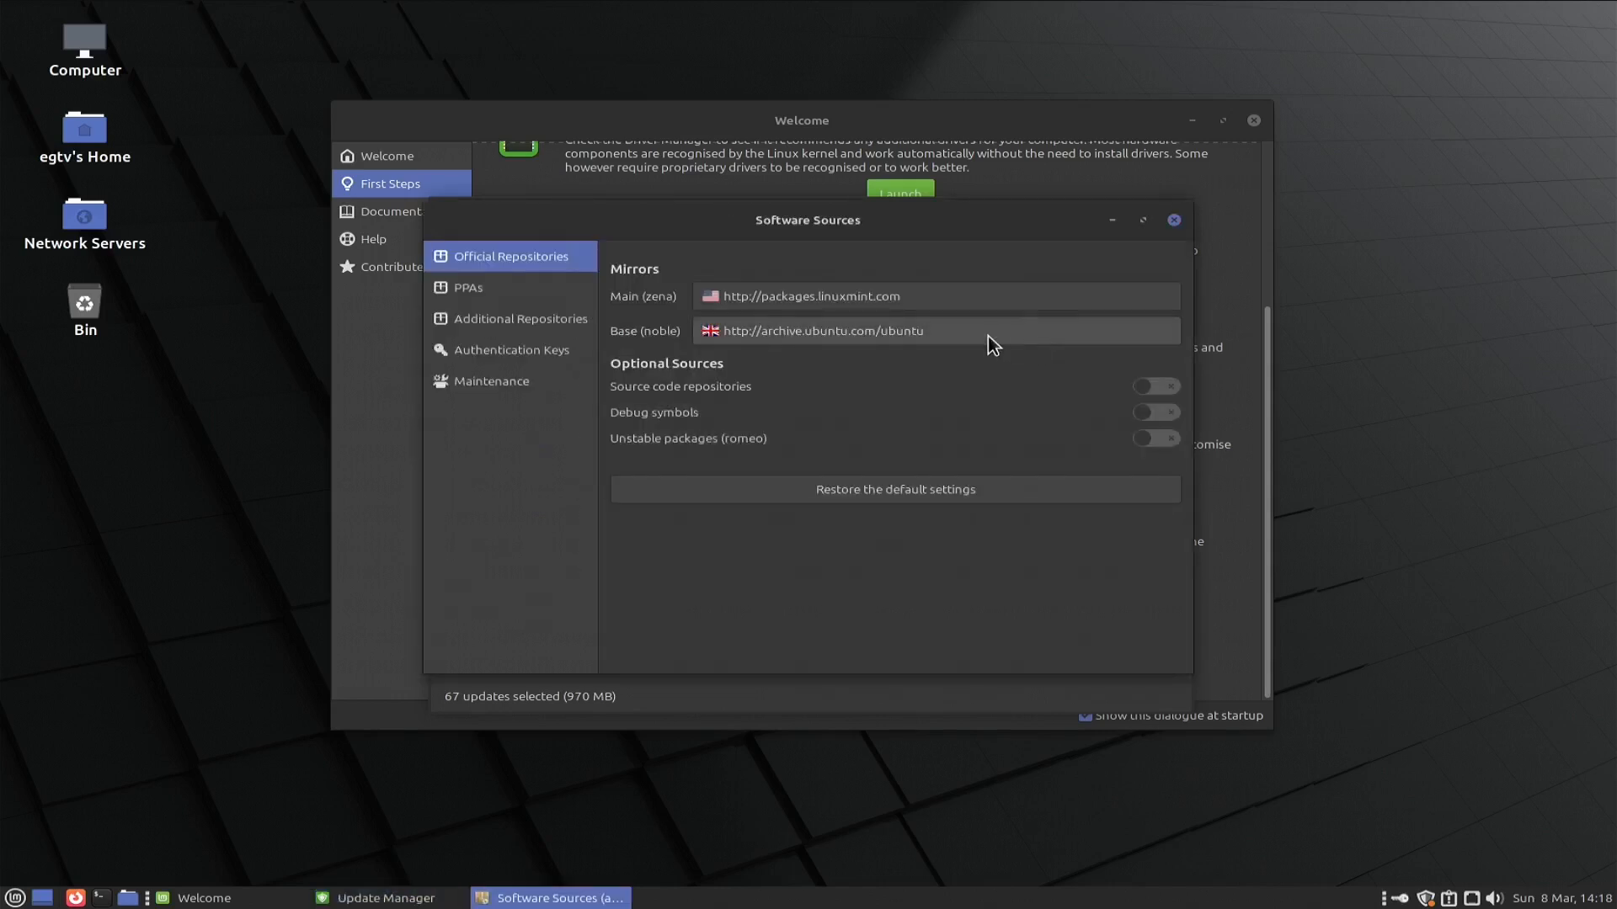
Step: Set the Main (zena) mirror to Cicku, update the APT cache, and close Software Sources
{"action": "left_click", "coordinate": [838, 298]}
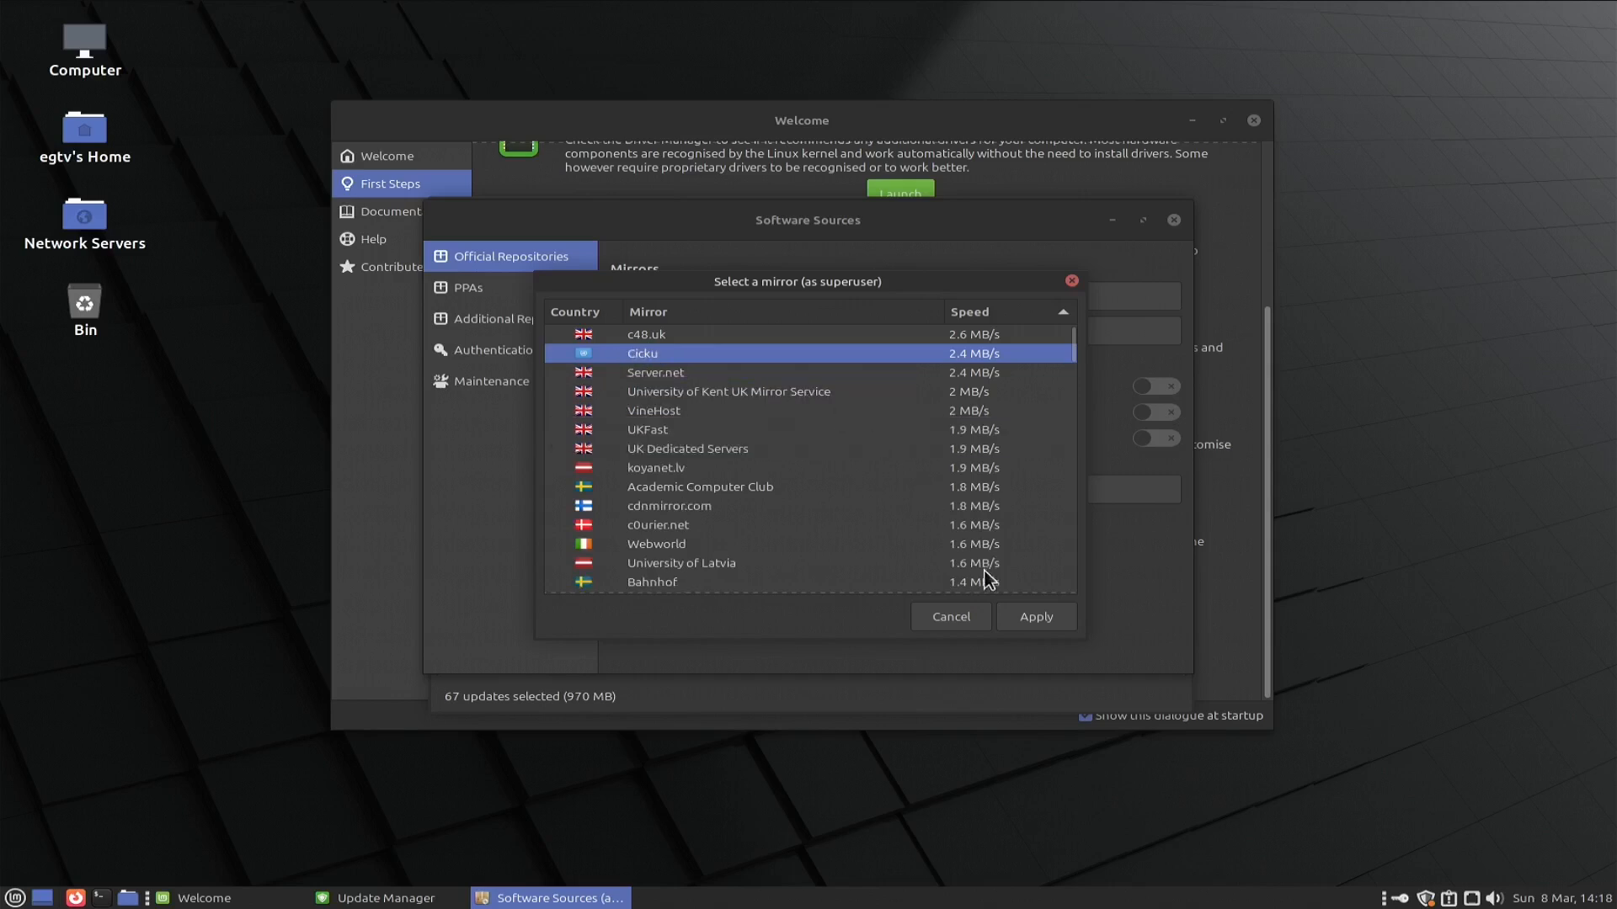
{"action": "left_click", "coordinate": [1042, 619]}
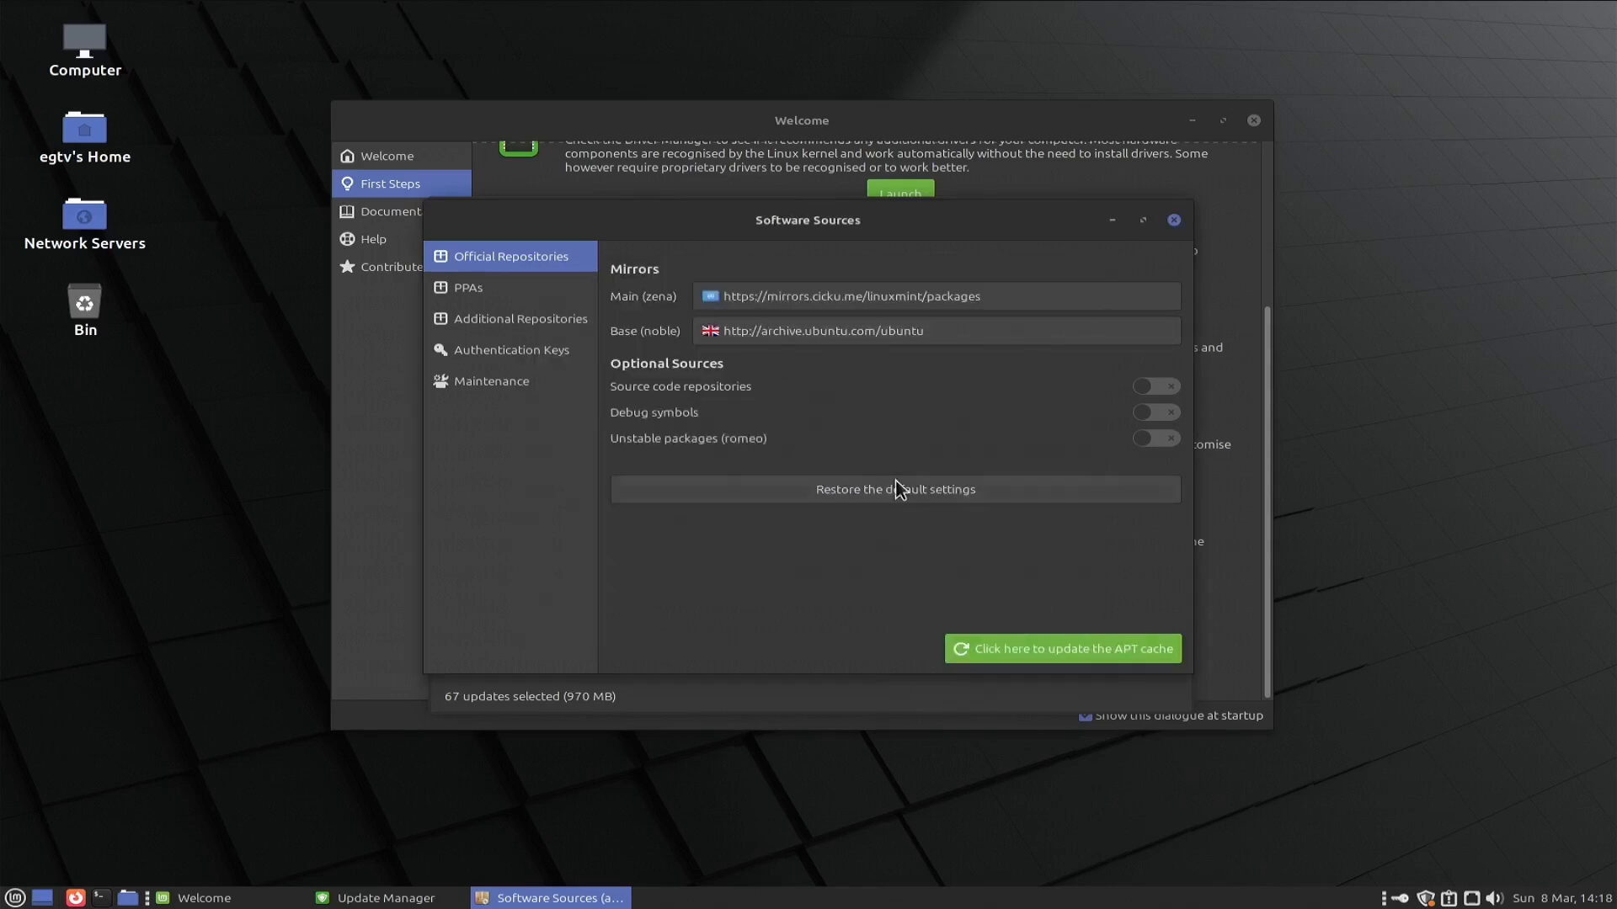
{"action": "left_click", "coordinate": [1028, 659]}
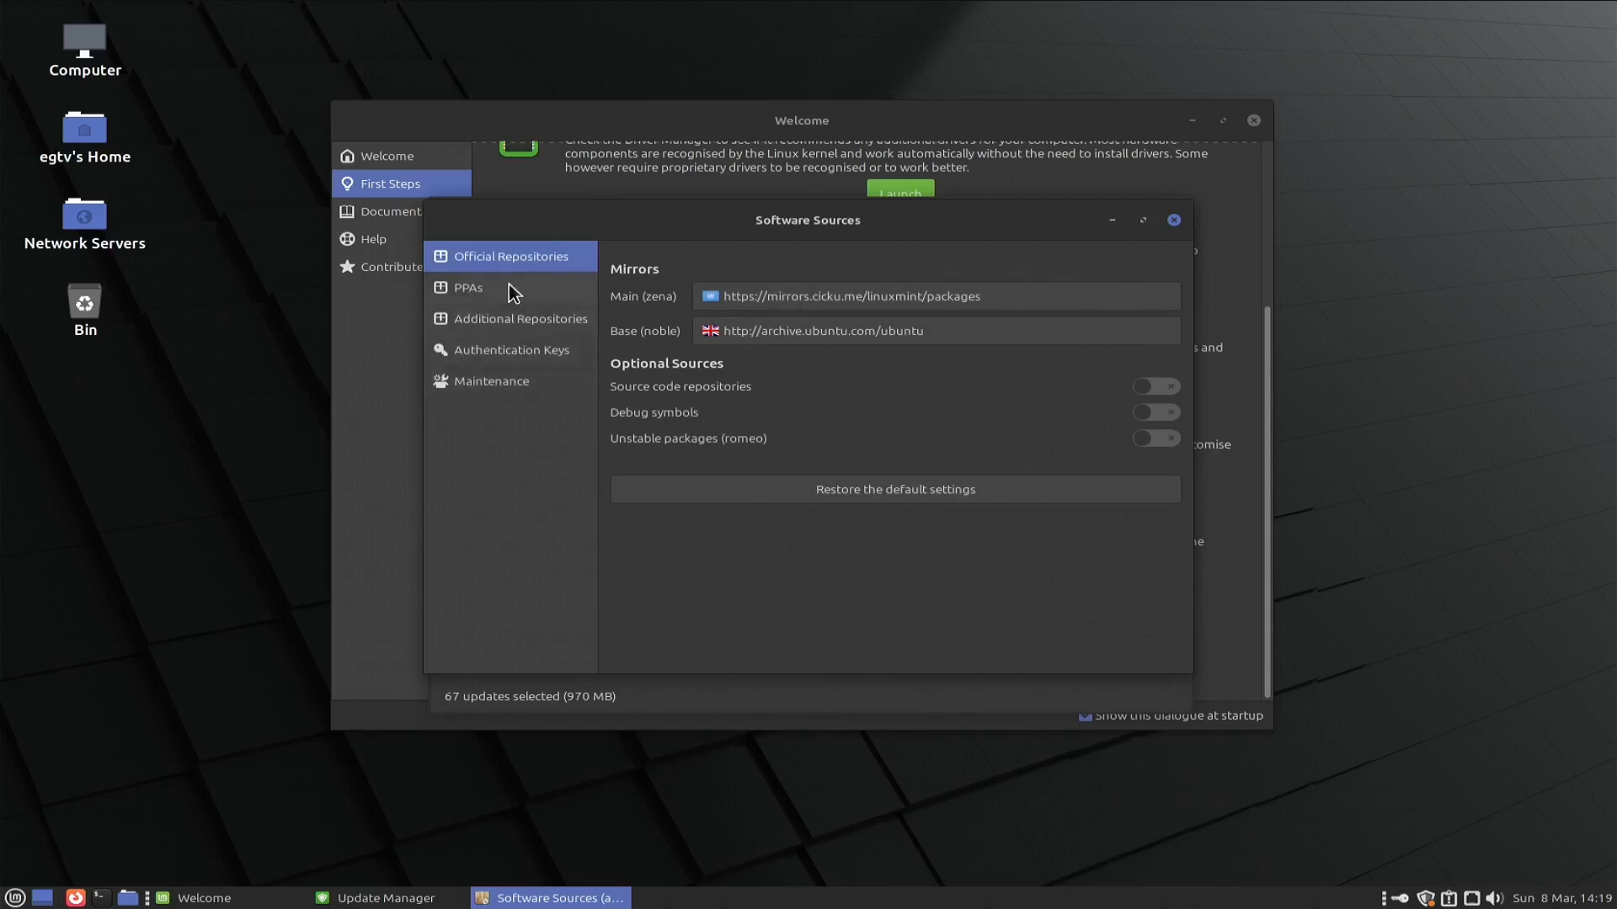
{"action": "left_click", "coordinate": [1174, 221]}
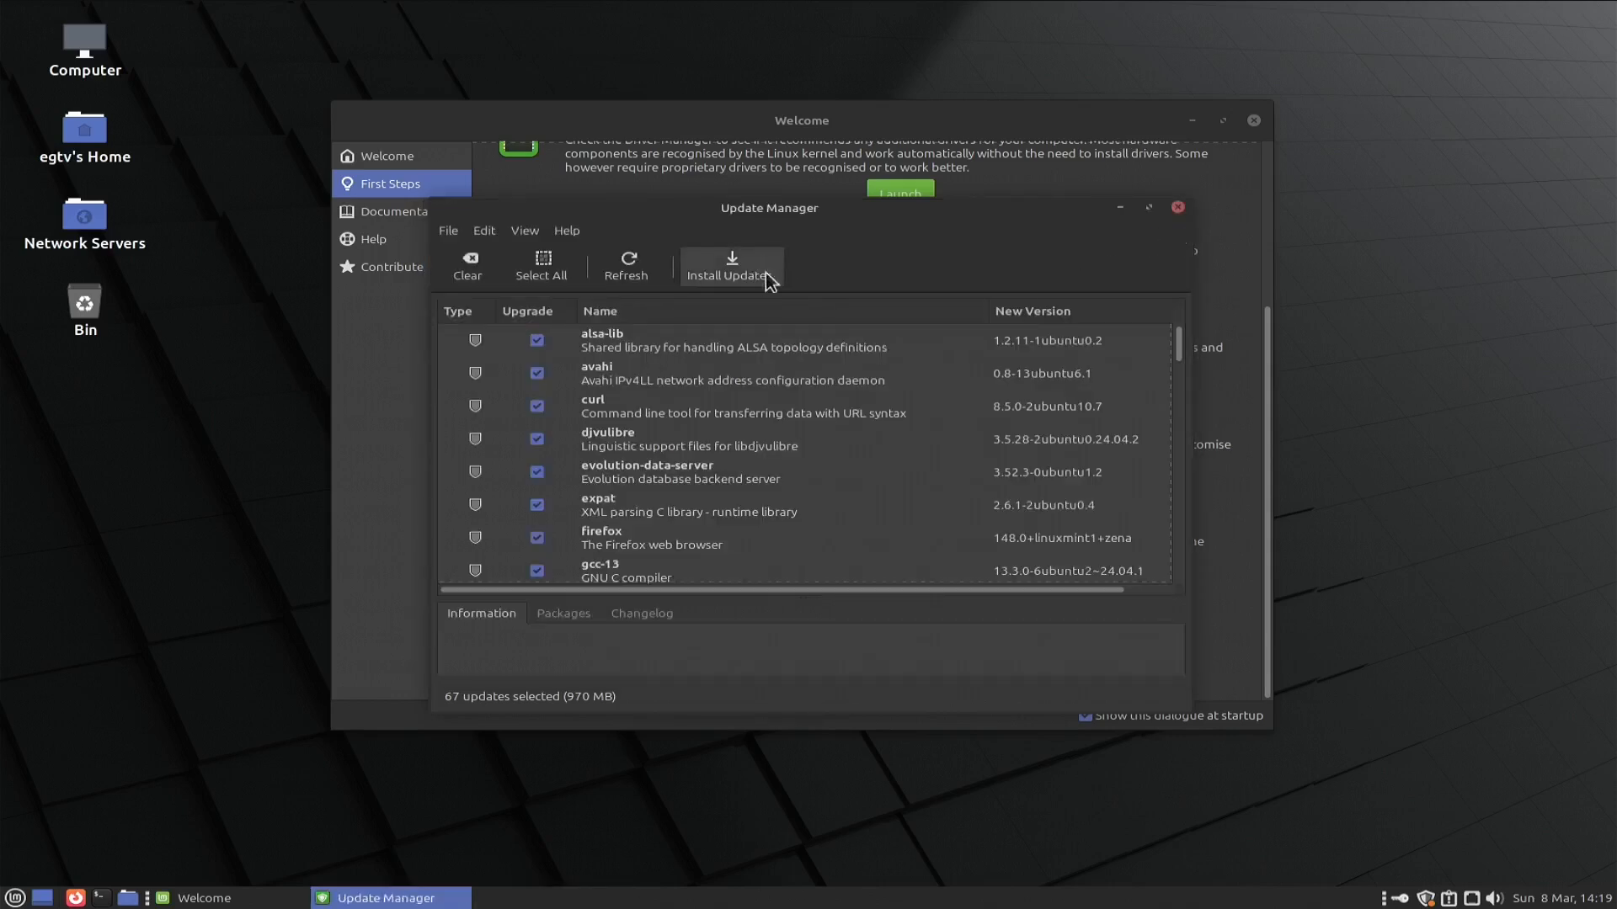
Step: Move the Update Manager window higher, enlarge it, and give the update list more height above the description pane
{"action": "left_click_drag", "start_coordinate": [945, 224], "coordinate": [951, 143]}
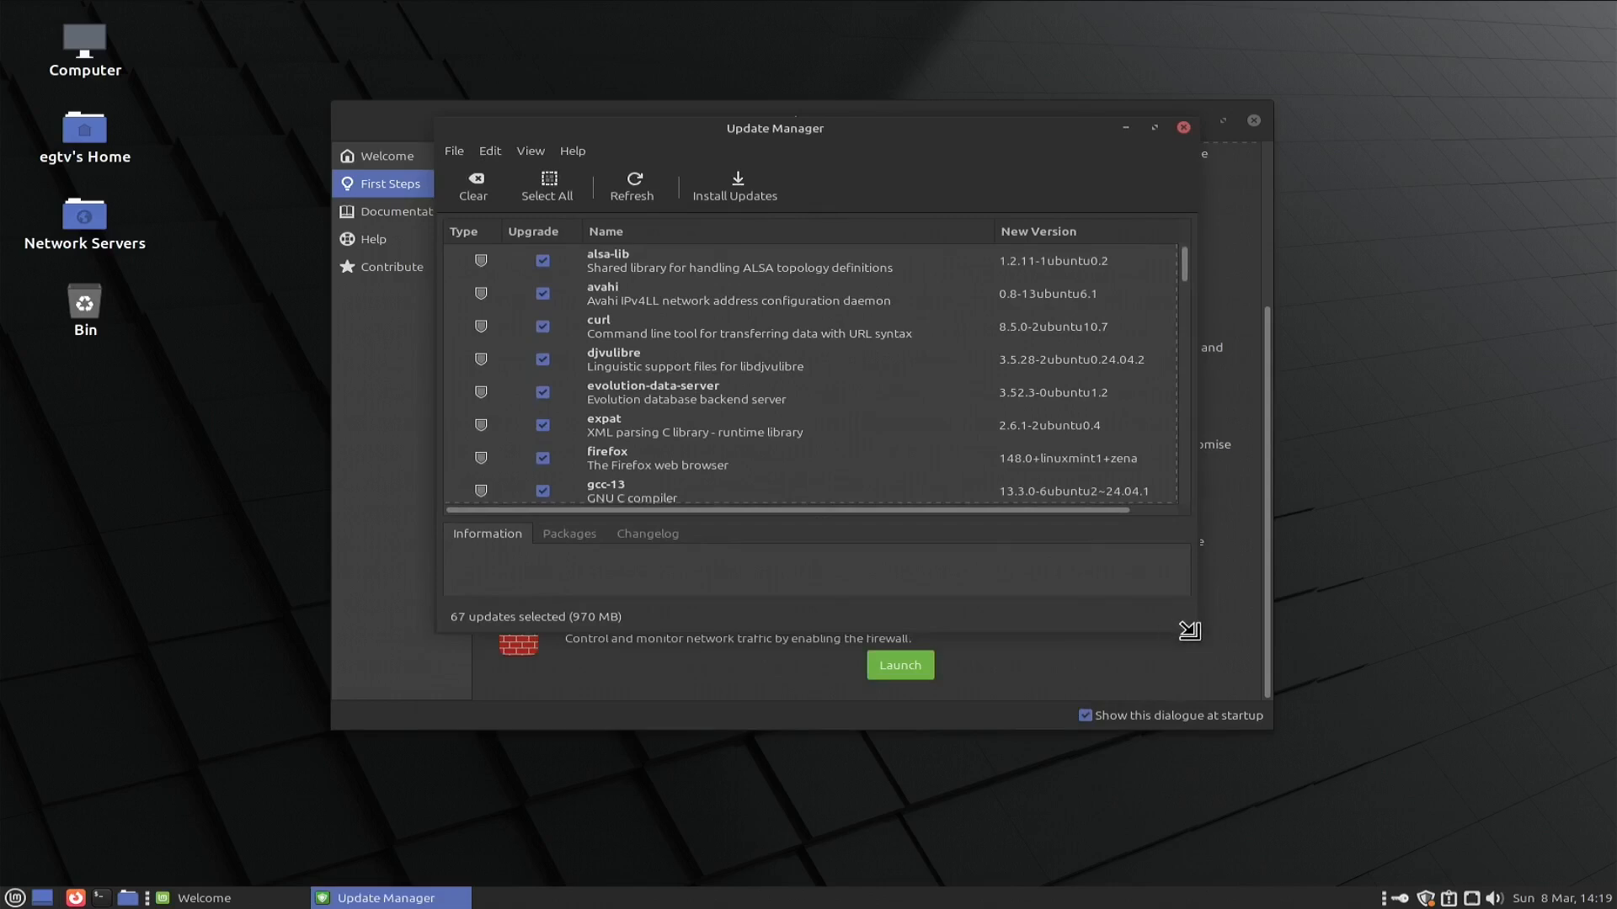
{"action": "left_click_drag", "start_coordinate": [1183, 622], "coordinate": [1368, 827]}
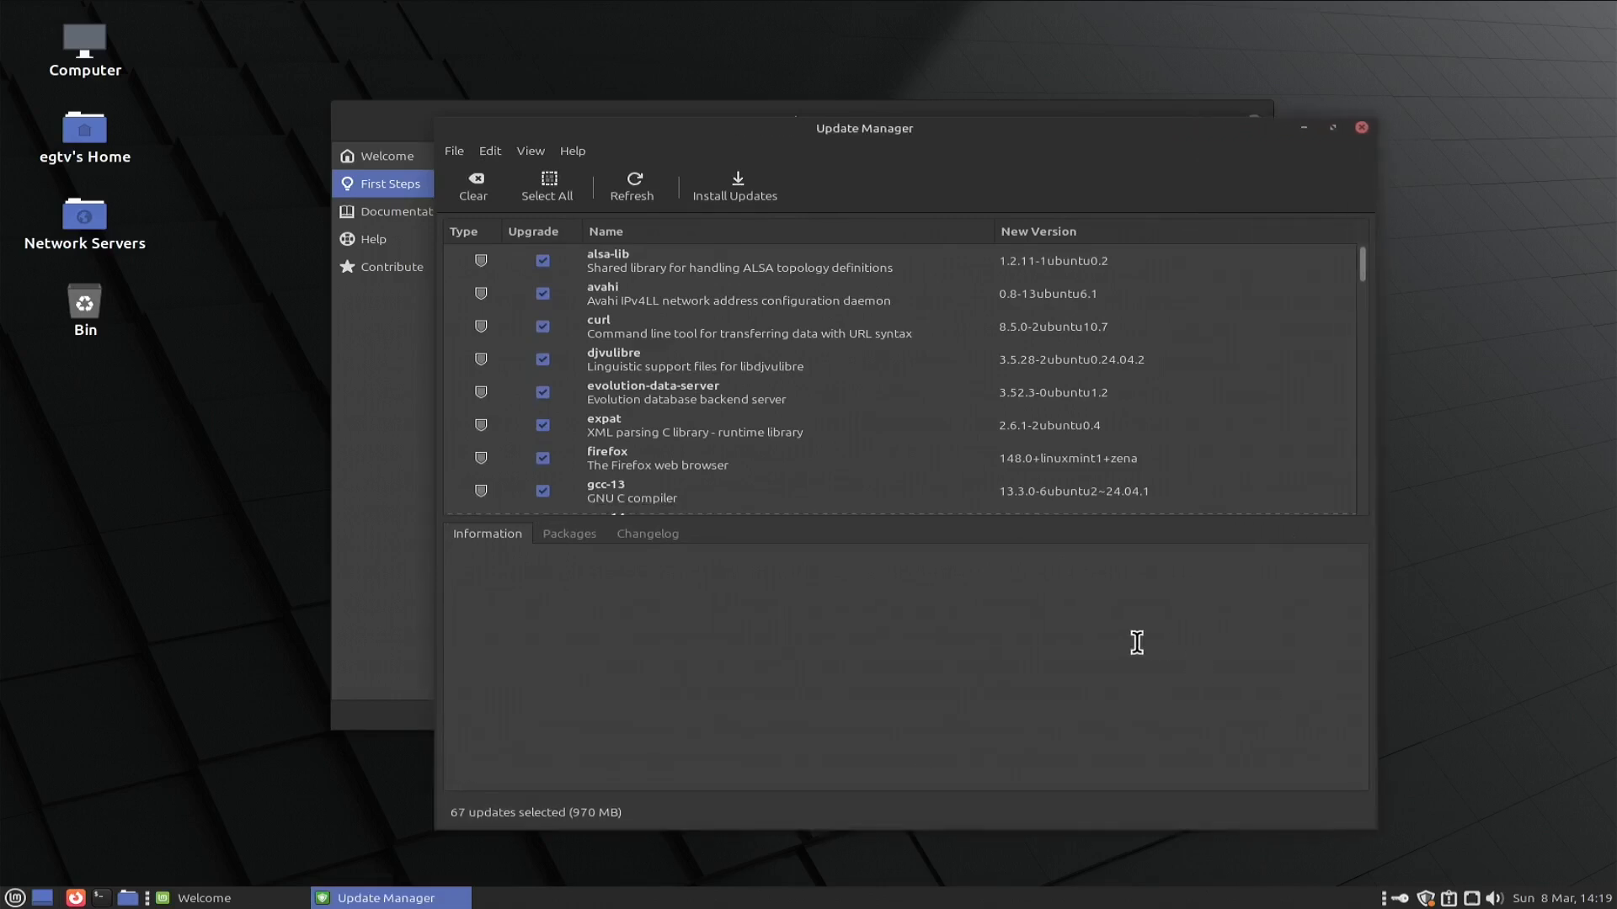
{"action": "left_click", "coordinate": [978, 511]}
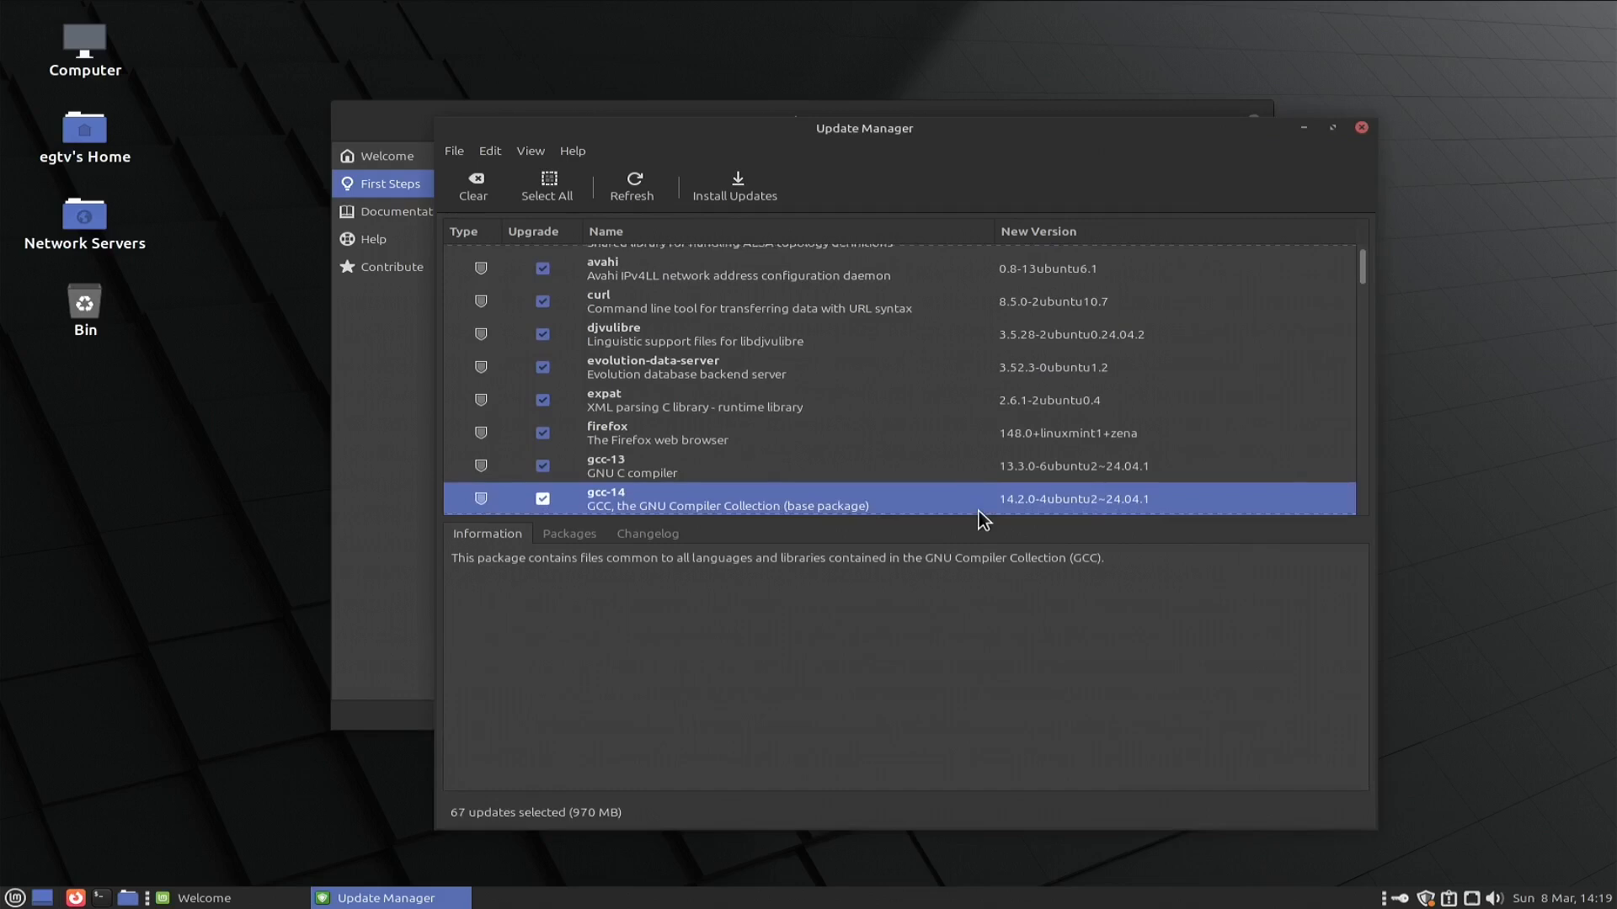
{"action": "left_click_drag", "start_coordinate": [977, 517], "coordinate": [981, 568]}
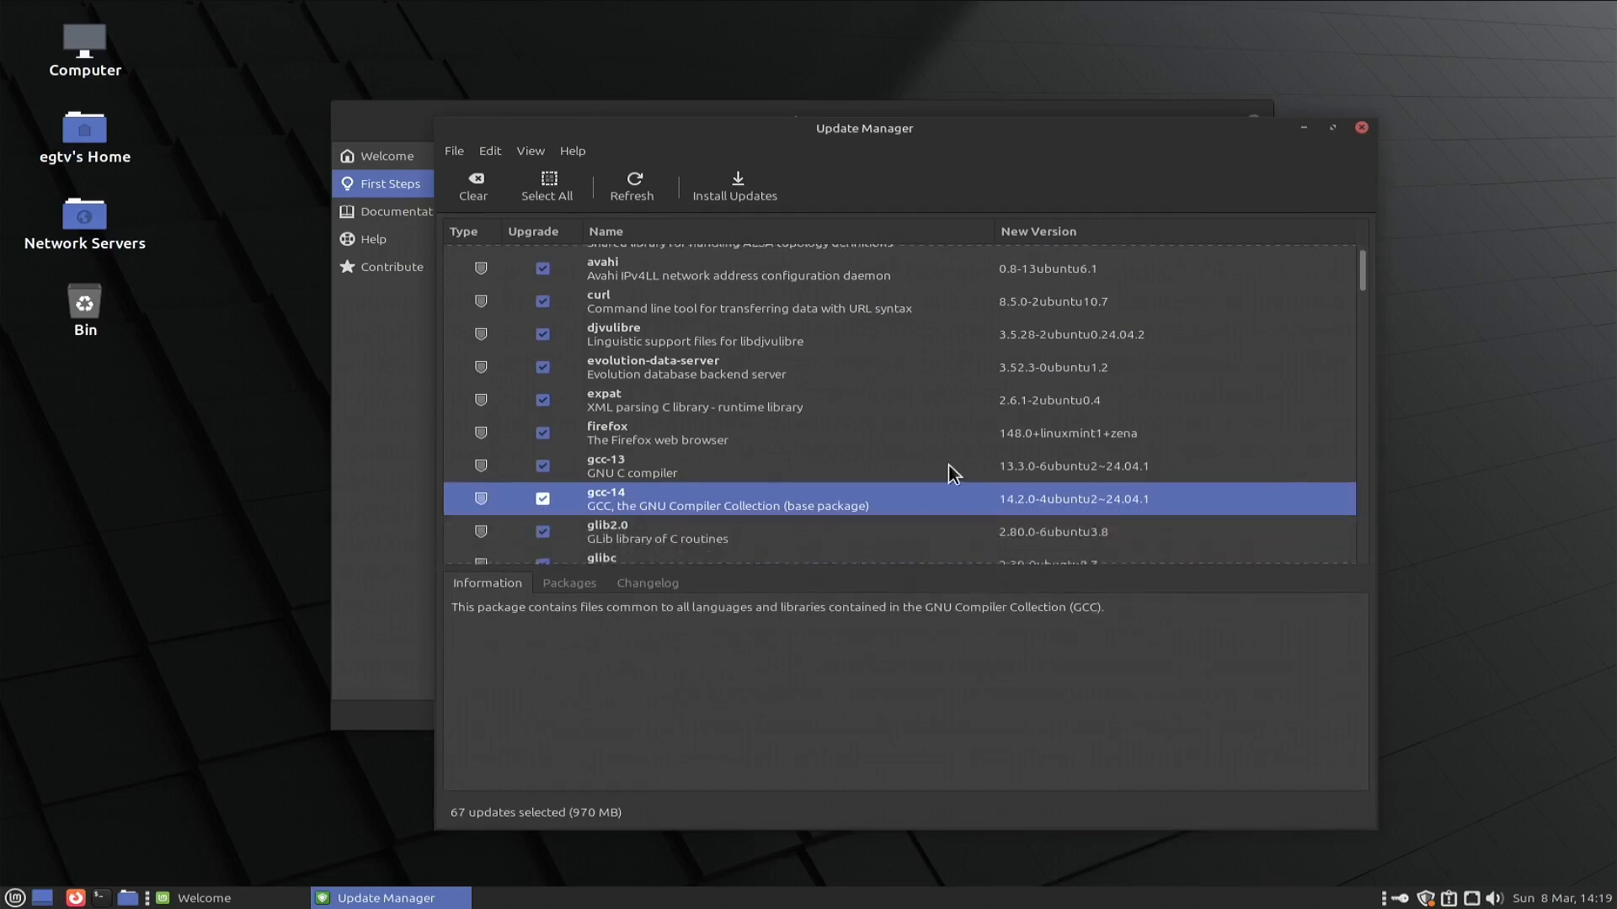
Step: Examine the list of available updates, including the security, kernel and software package updates
{"action": "scroll", "coordinate": [947, 470], "scroll_direction": "up", "scroll_amount": 1}
{"action": "scroll", "coordinate": [942, 457], "scroll_direction": "down", "scroll_amount": 18}
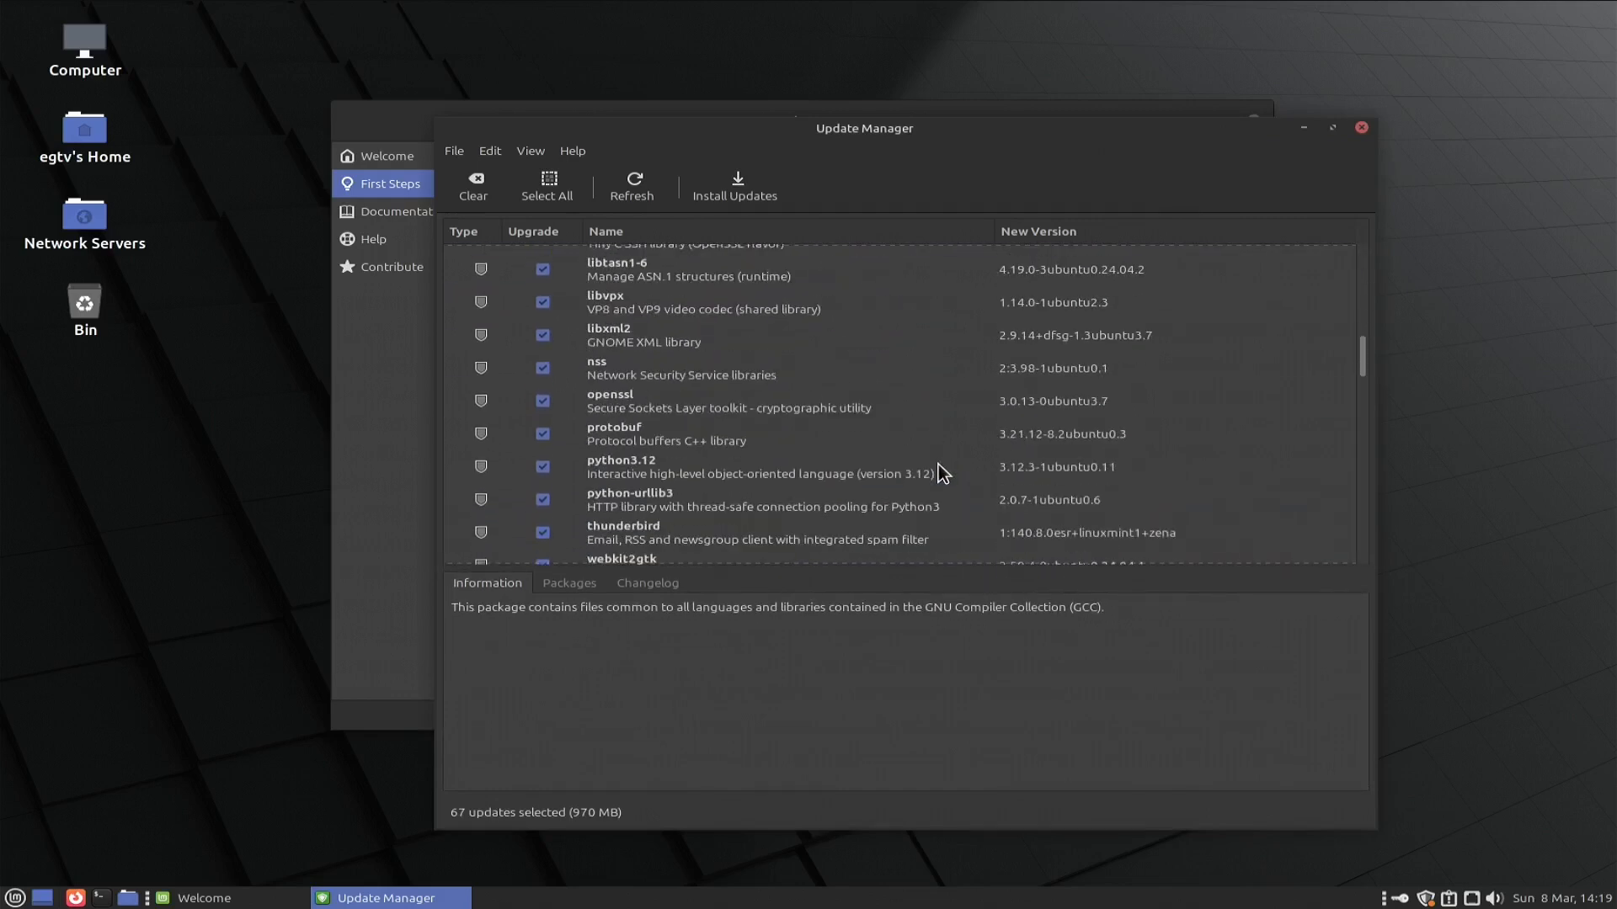
{"action": "scroll", "coordinate": [946, 484], "scroll_direction": "down", "scroll_amount": 3}
{"action": "scroll", "coordinate": [944, 483], "scroll_direction": "up", "scroll_amount": 4}
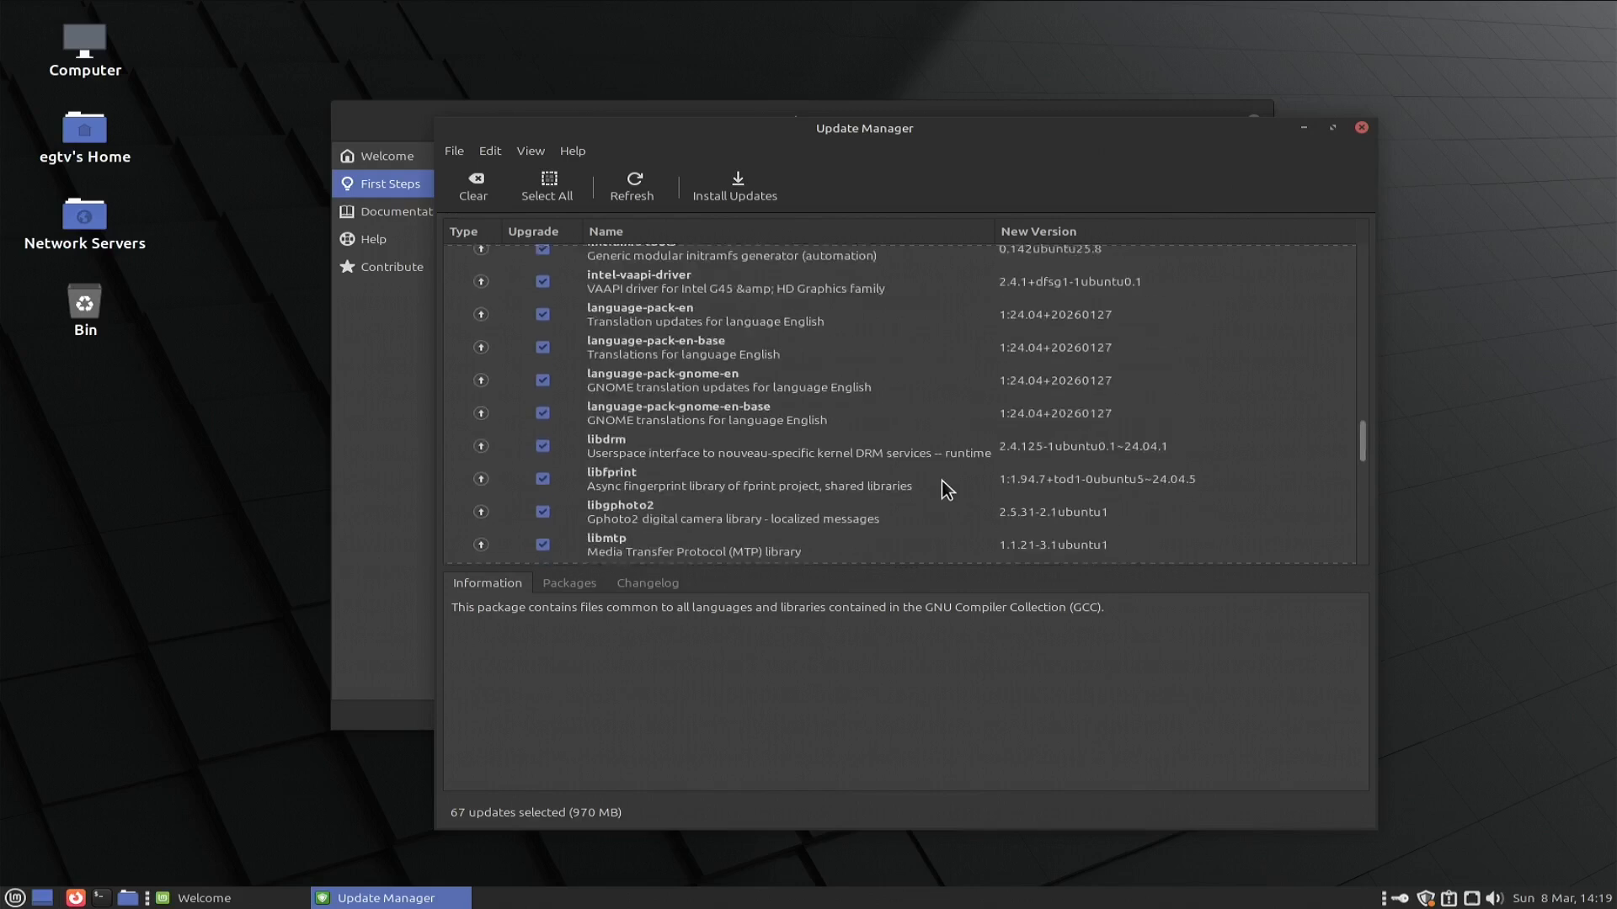
{"action": "scroll", "coordinate": [725, 437], "scroll_direction": "up", "scroll_amount": 1}
{"action": "scroll", "coordinate": [731, 463], "scroll_direction": "down", "scroll_amount": 5}
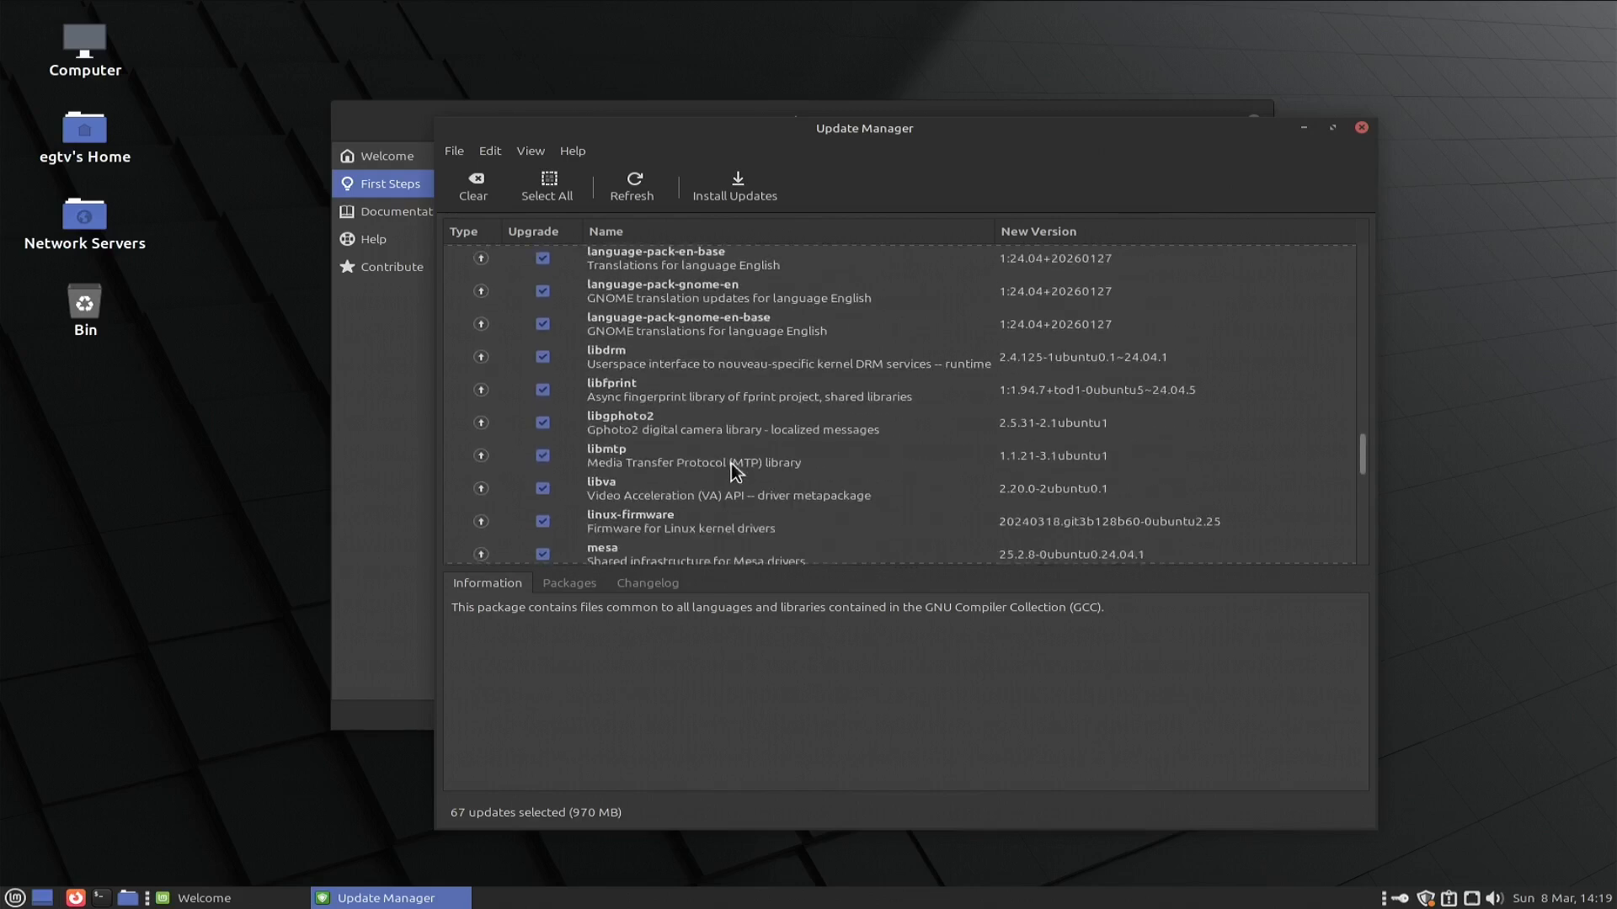
{"action": "scroll", "coordinate": [726, 486], "scroll_direction": "down", "scroll_amount": 7}
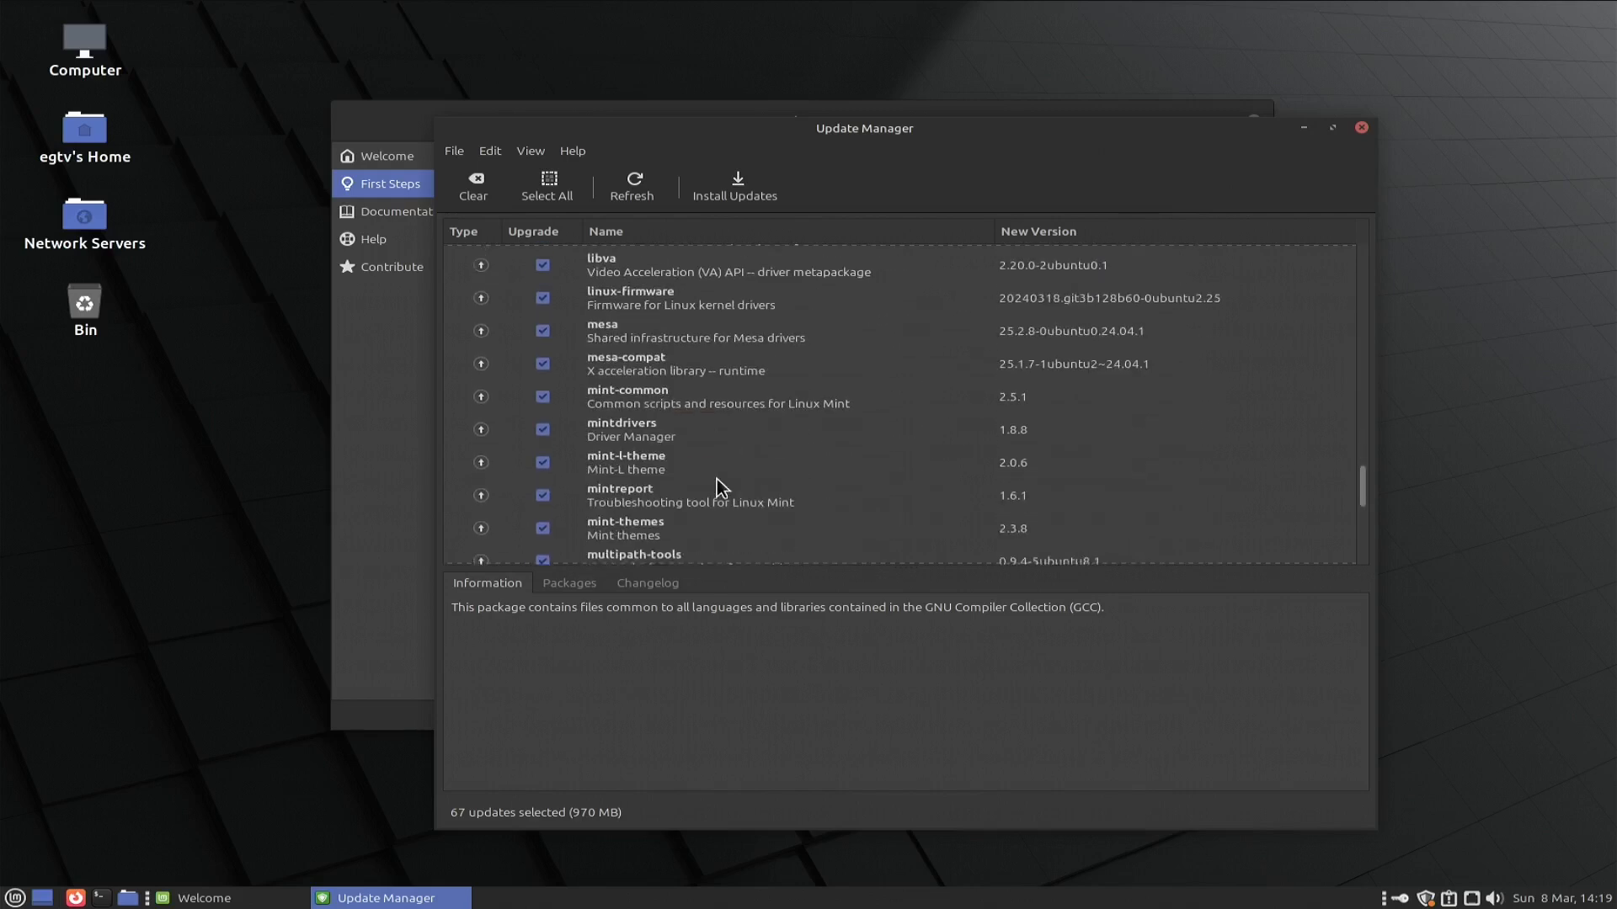
{"action": "scroll", "coordinate": [723, 488], "scroll_direction": "down", "scroll_amount": 5}
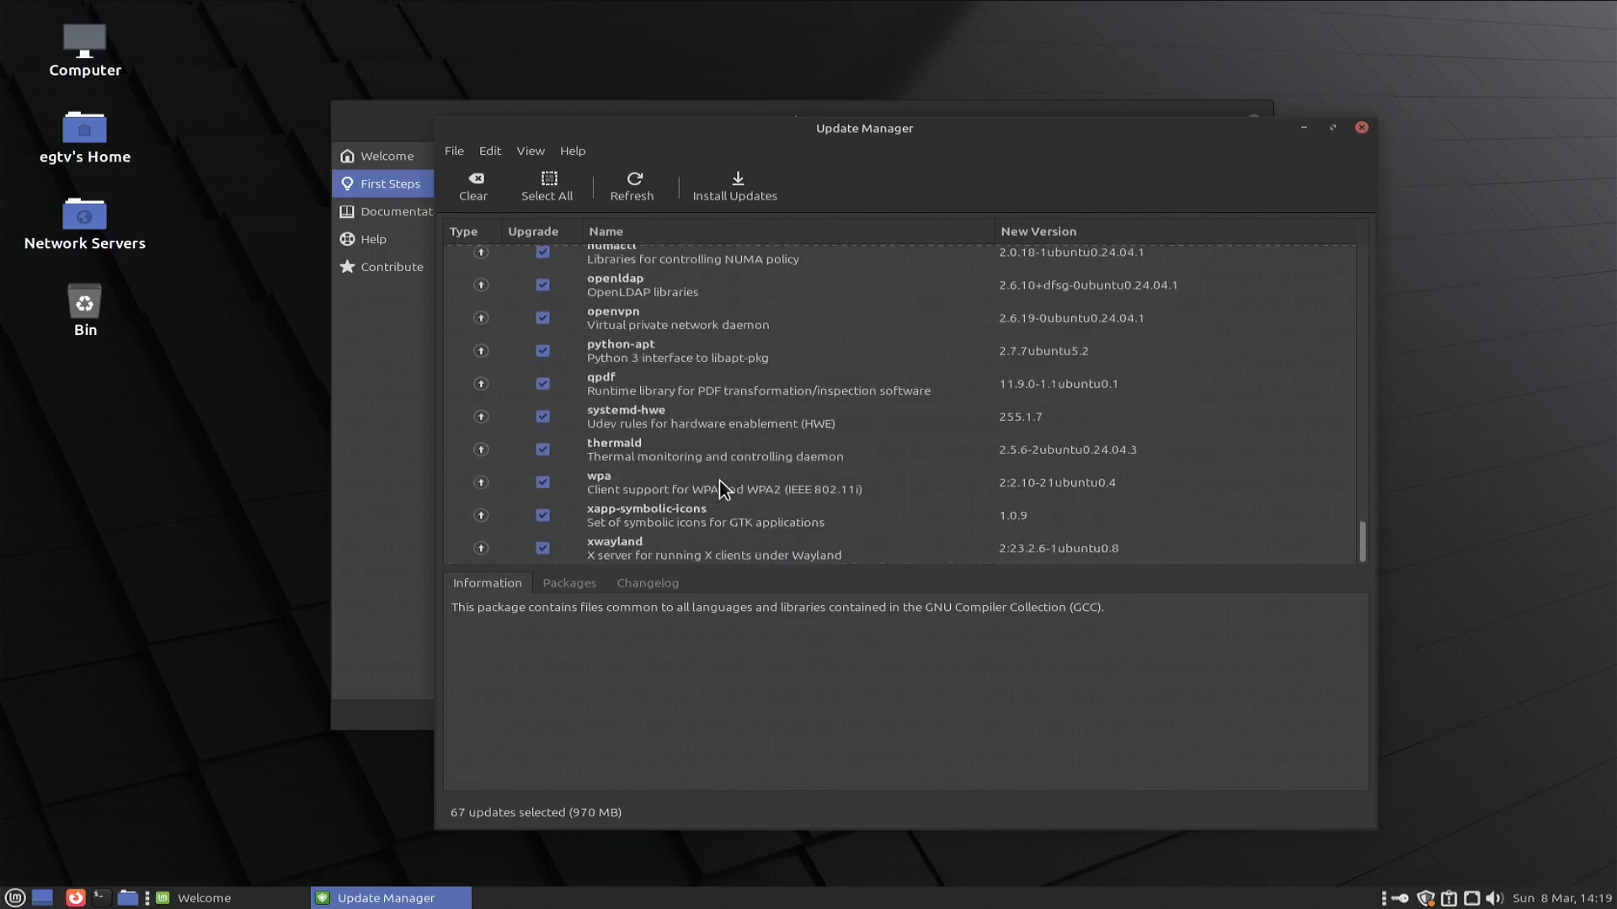
{"action": "scroll", "coordinate": [728, 488], "scroll_direction": "up", "scroll_amount": 20}
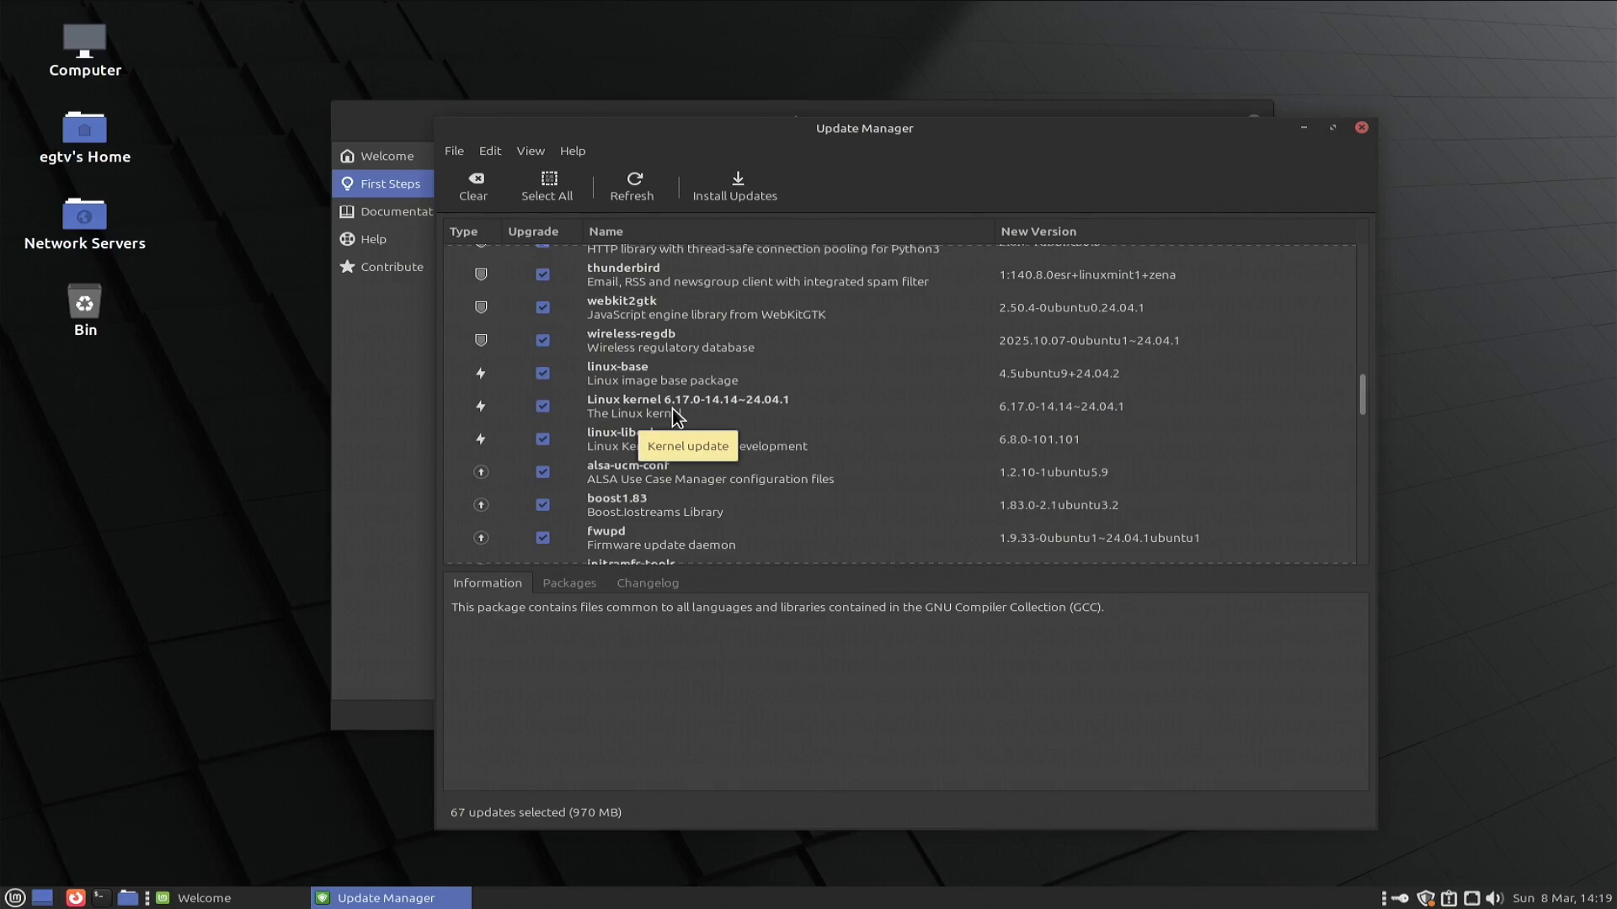
{"action": "scroll", "coordinate": [691, 370], "scroll_direction": "up", "scroll_amount": 8}
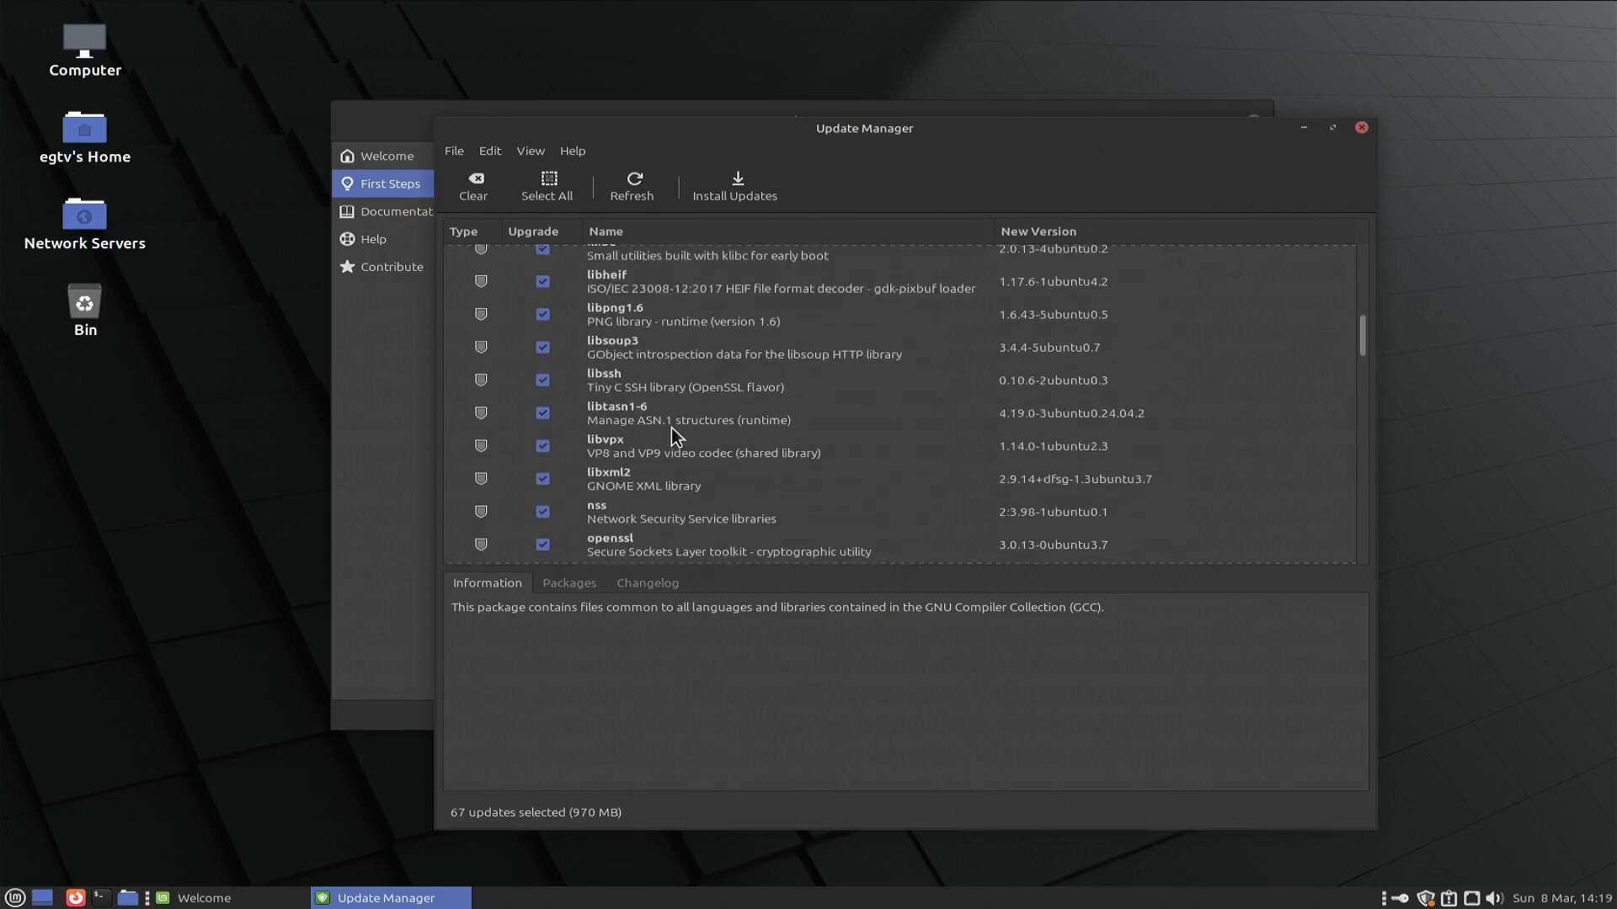
Step: Install all the selected updates, authenticating with the account password
{"action": "left_click", "coordinate": [737, 189]}
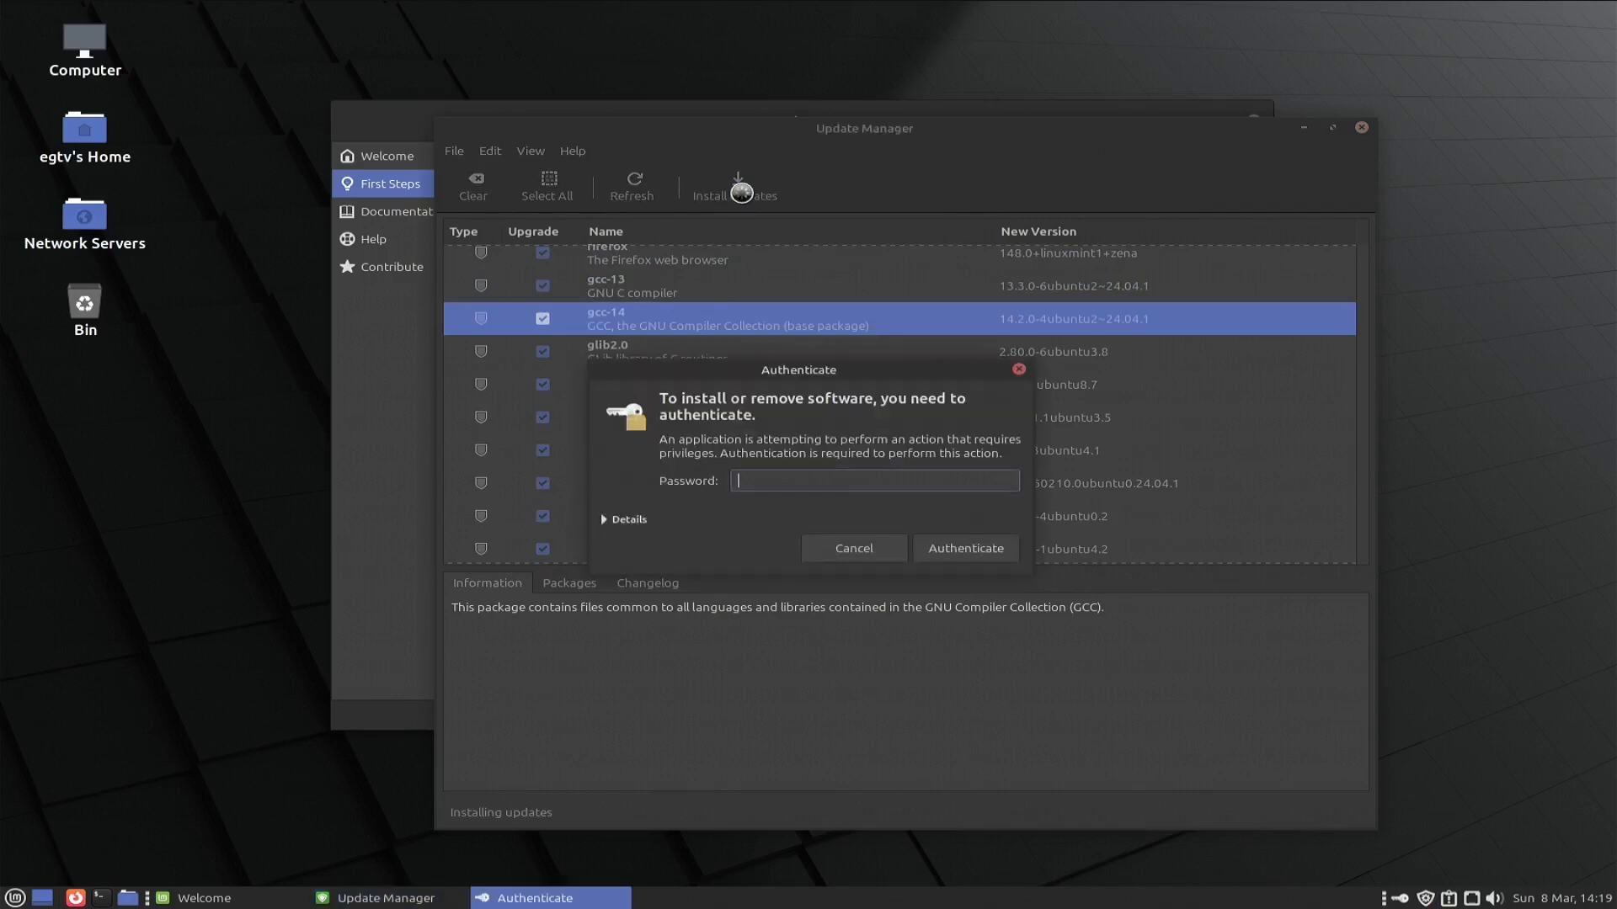
{"action": "type", "text": "*********"}
{"action": "key", "text": "Return"}
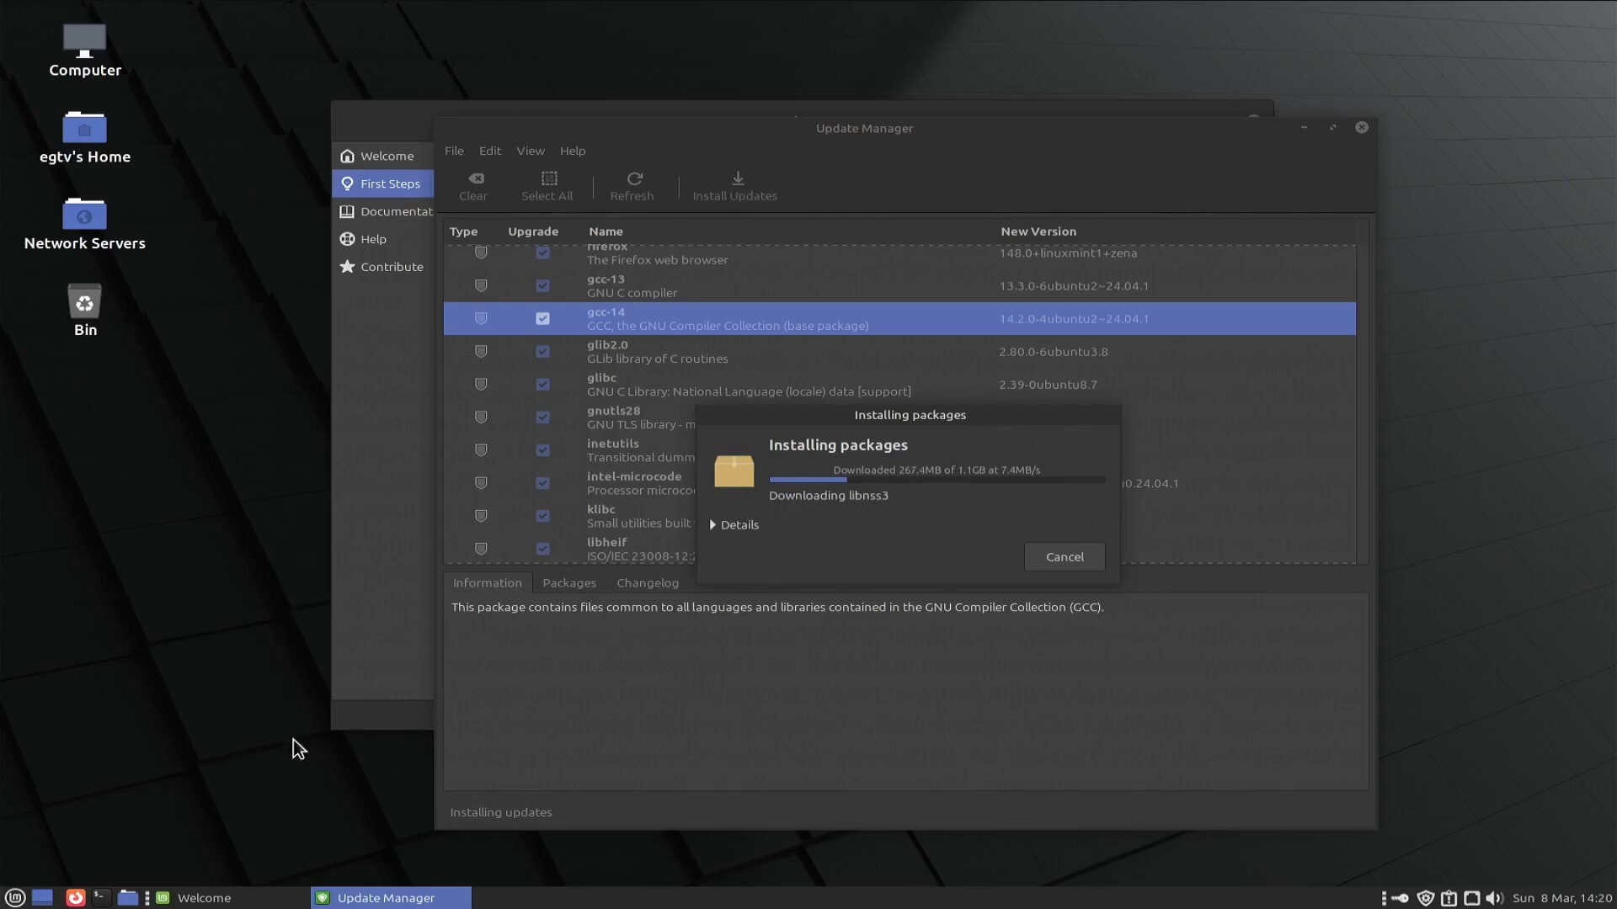
Step: Open a terminal window while the updates install and close it without running any command
{"action": "left_click", "coordinate": [101, 898]}
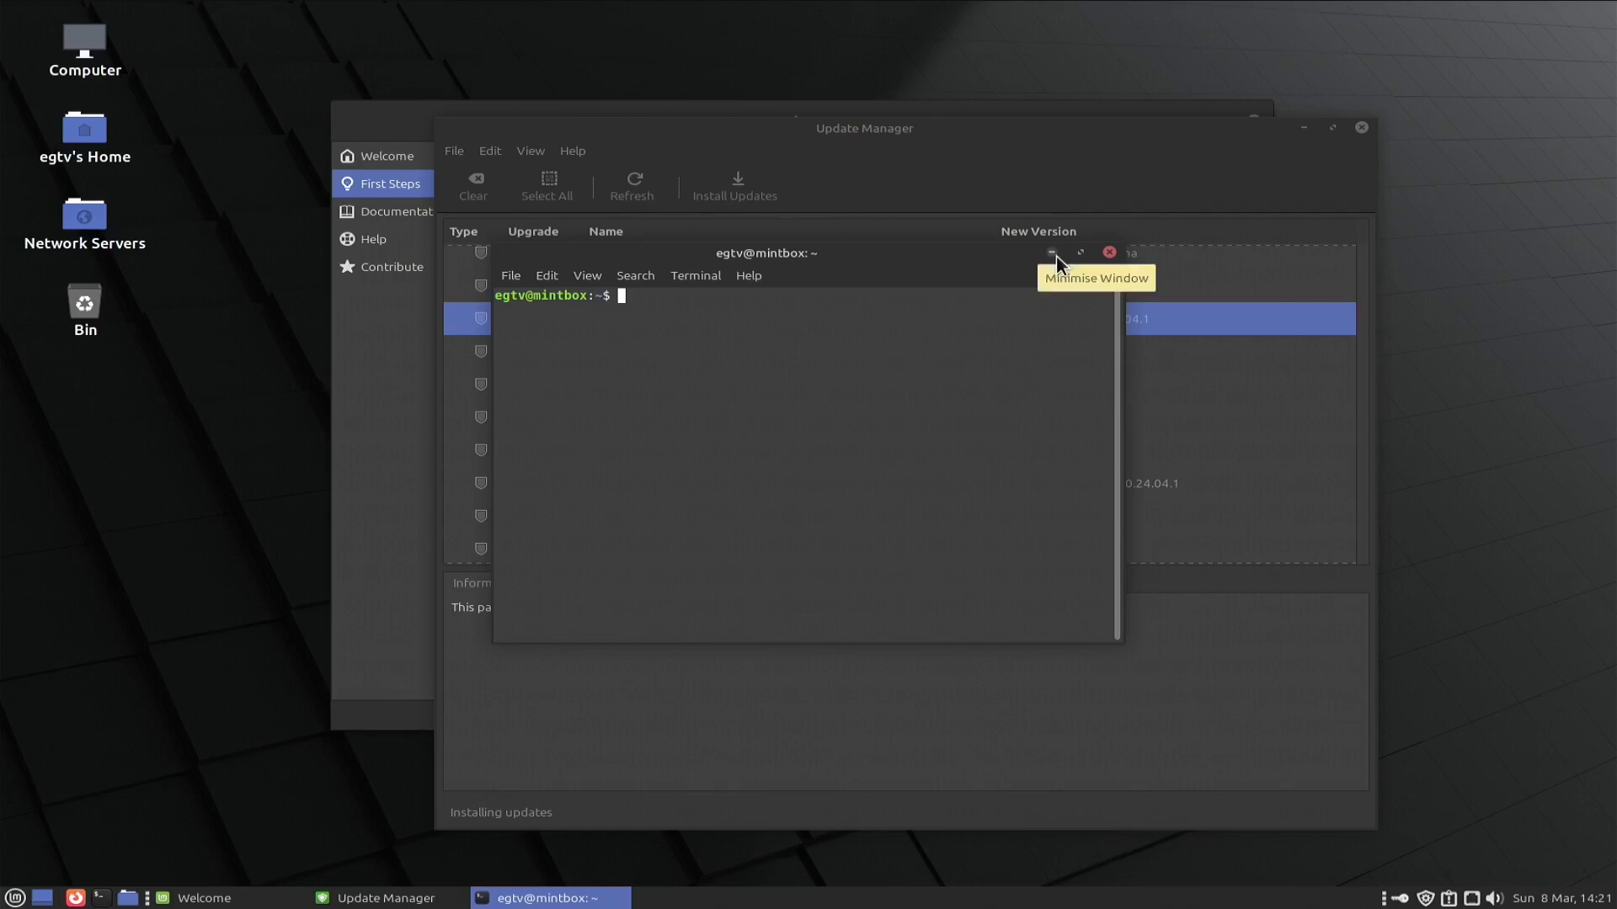
{"action": "left_click", "coordinate": [1110, 253]}
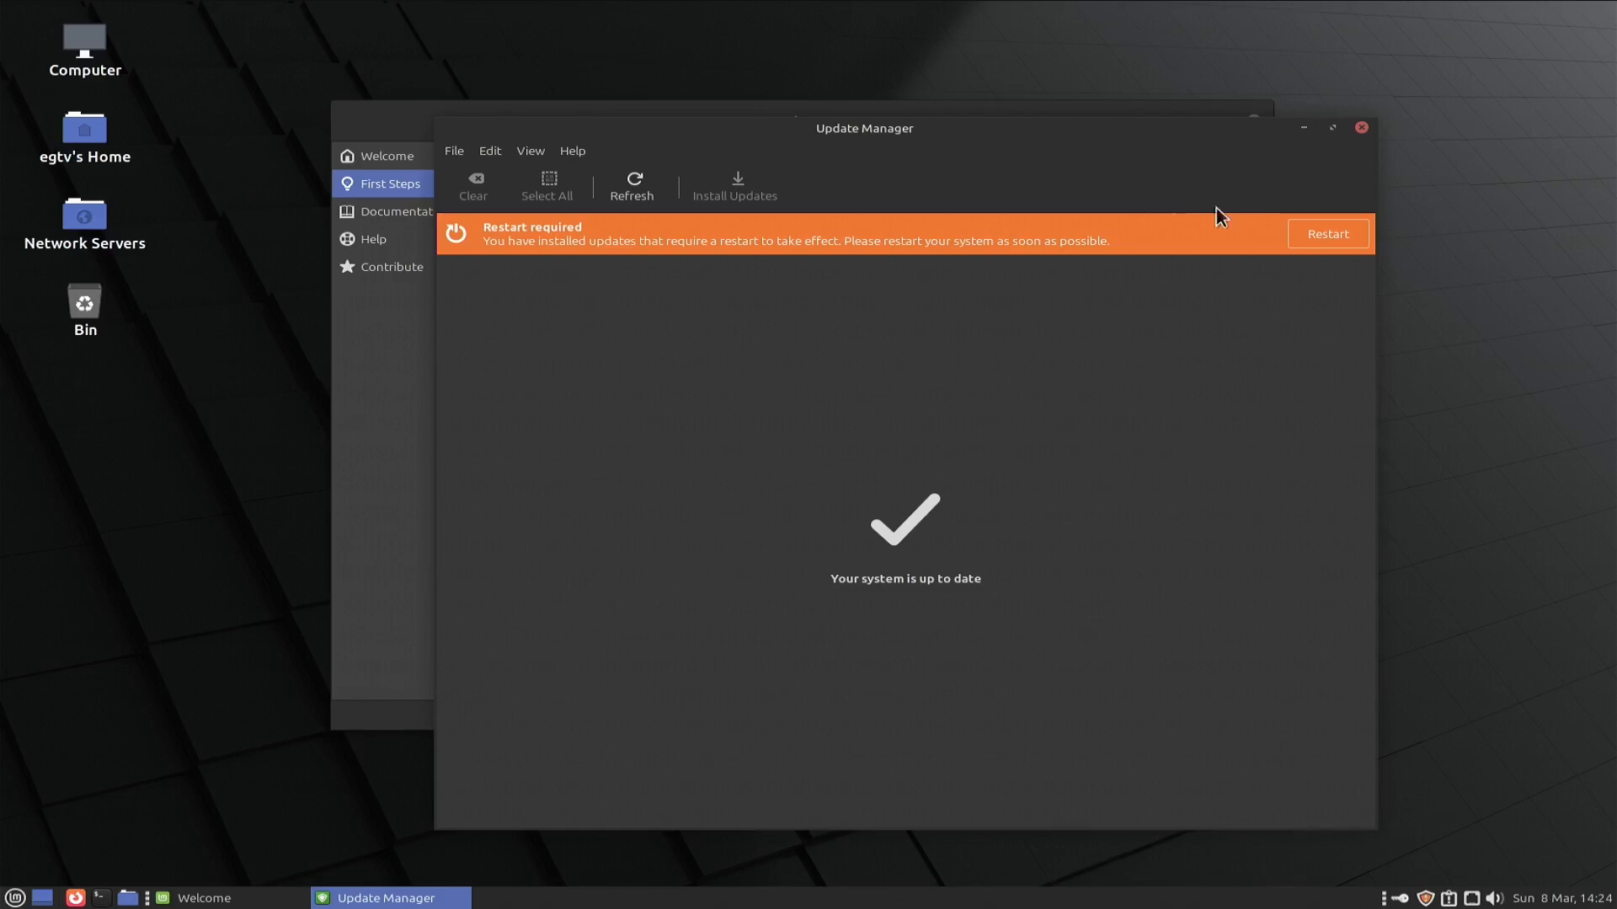
Step: Close Update Manager and review the Welcome page and the First Steps list through to the Firewall entry
{"action": "left_click", "coordinate": [1361, 128]}
{"action": "scroll", "coordinate": [870, 442], "scroll_direction": "up", "scroll_amount": 3}
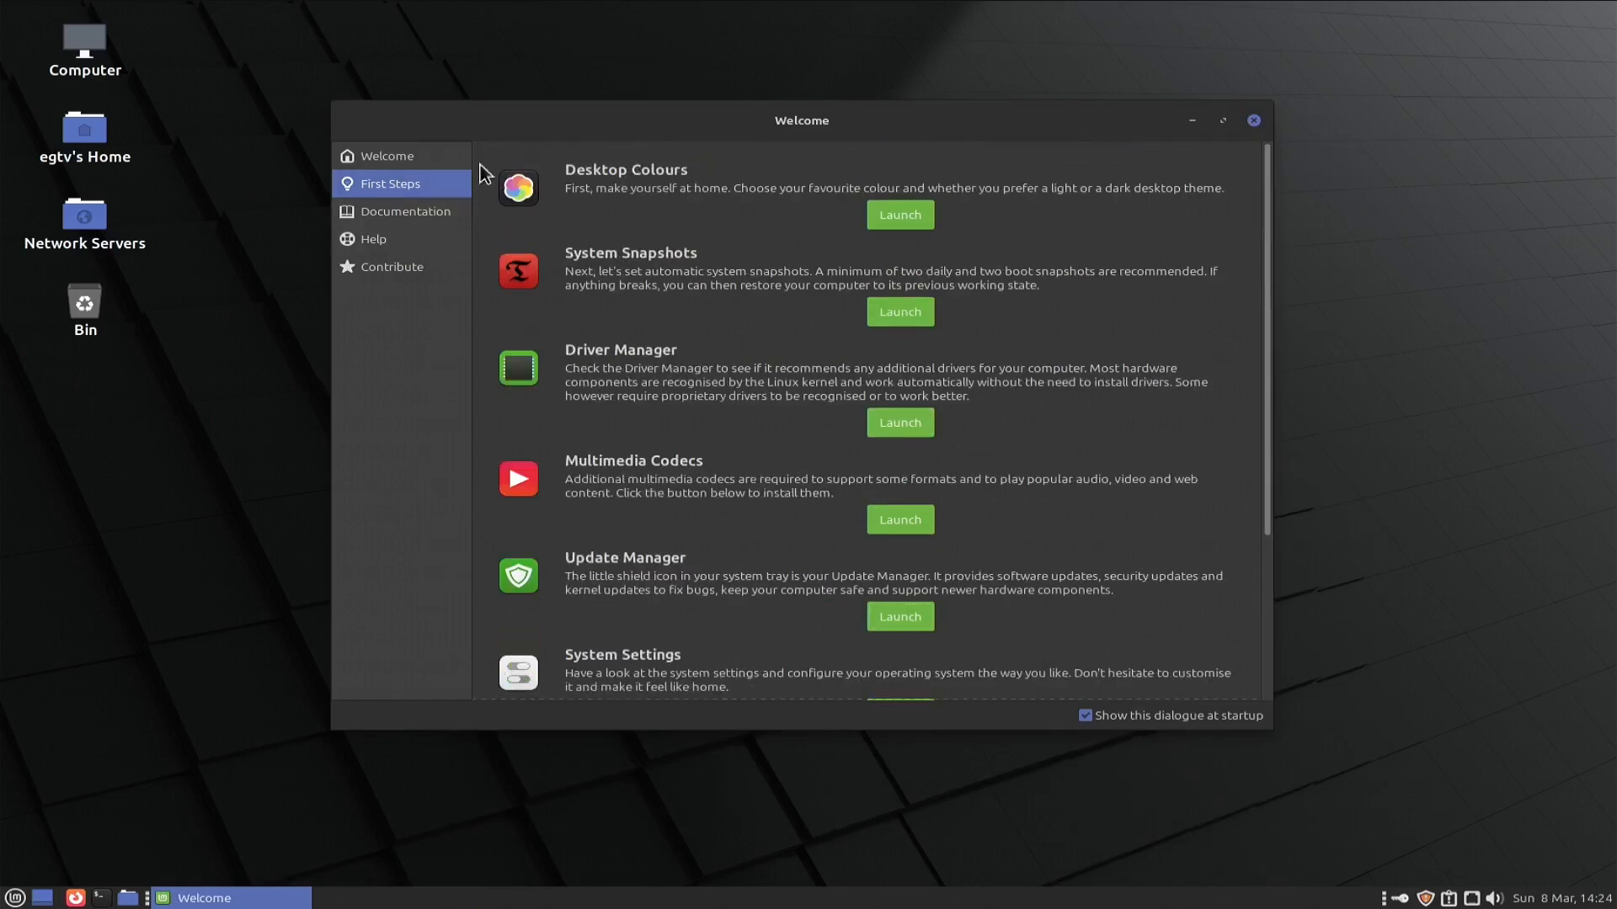
{"action": "left_click", "coordinate": [406, 164]}
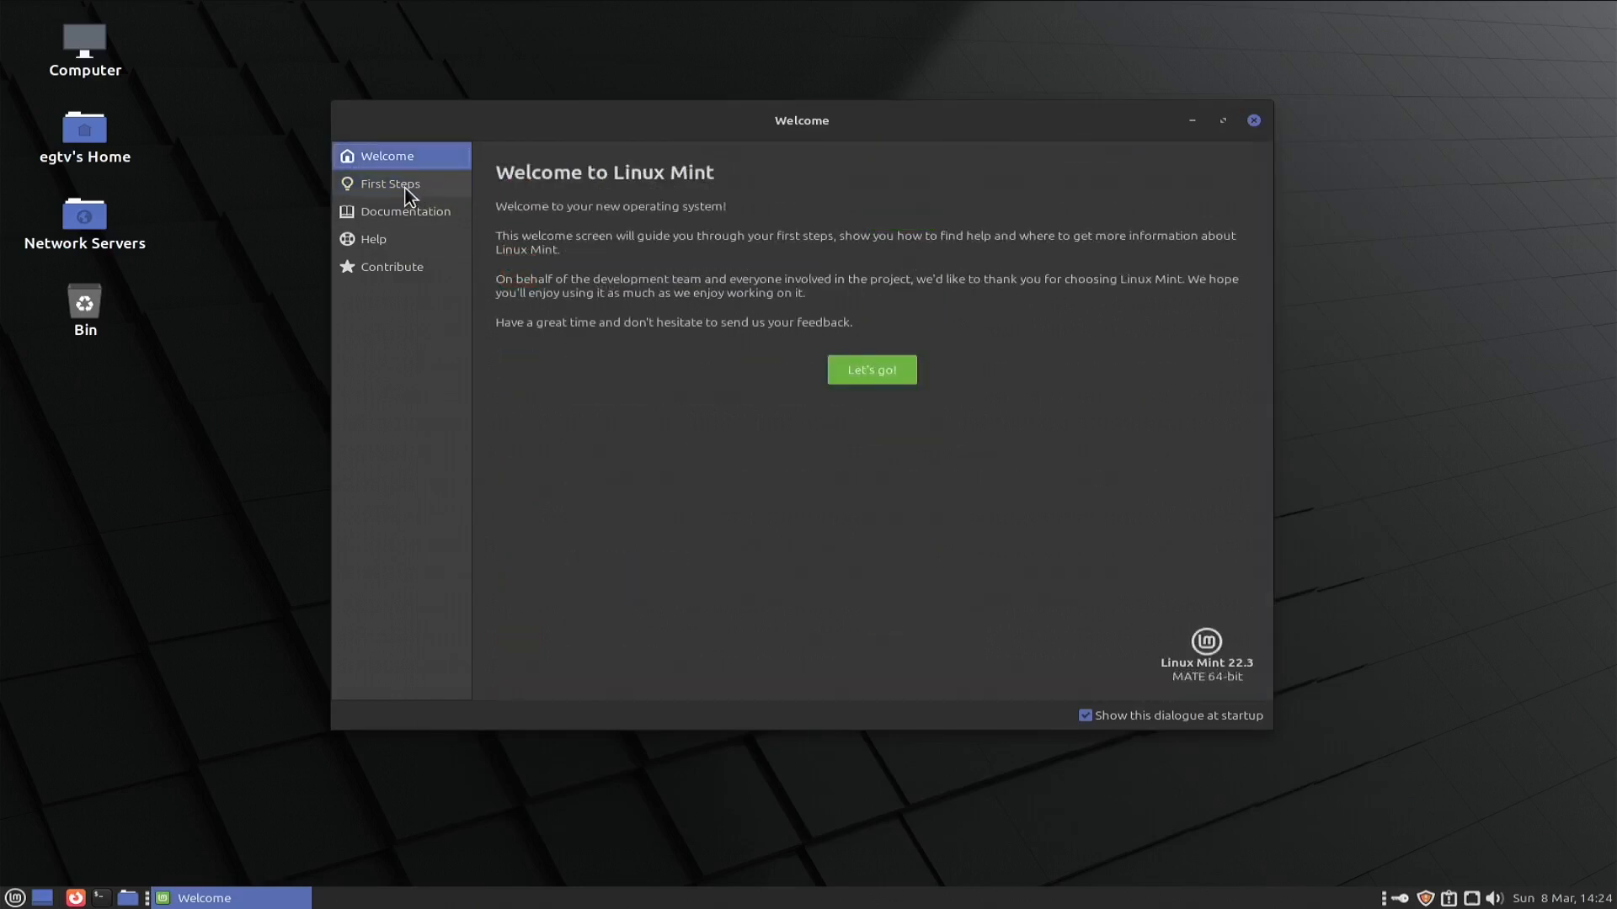
{"action": "left_click", "coordinate": [405, 186]}
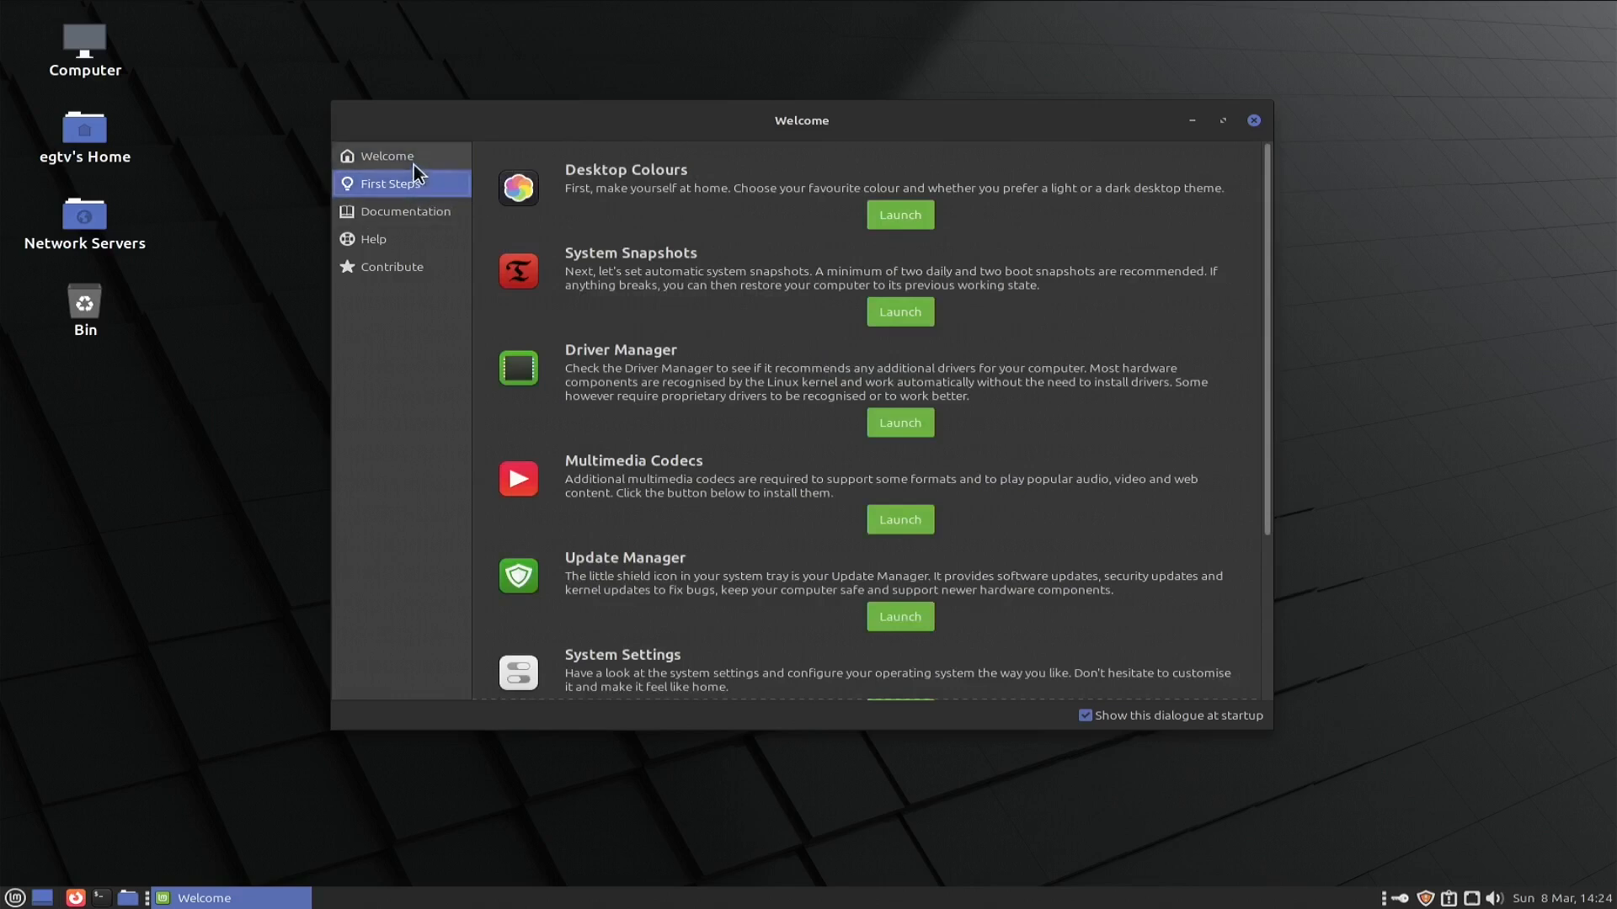
{"action": "left_click", "coordinate": [411, 159]}
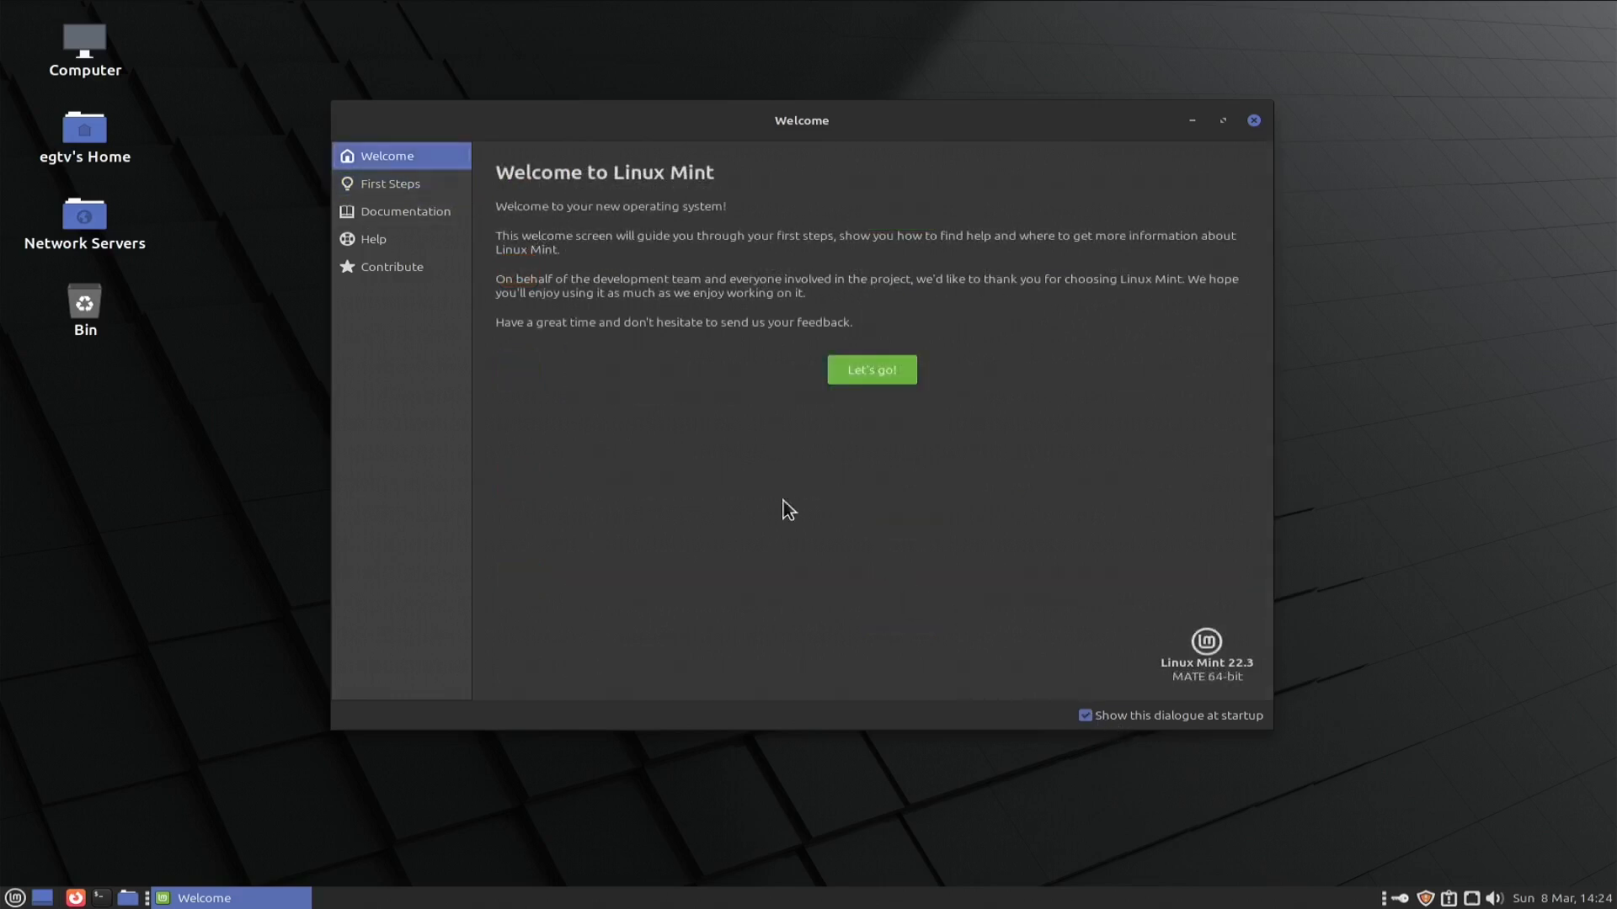
{"action": "left_click", "coordinate": [397, 187]}
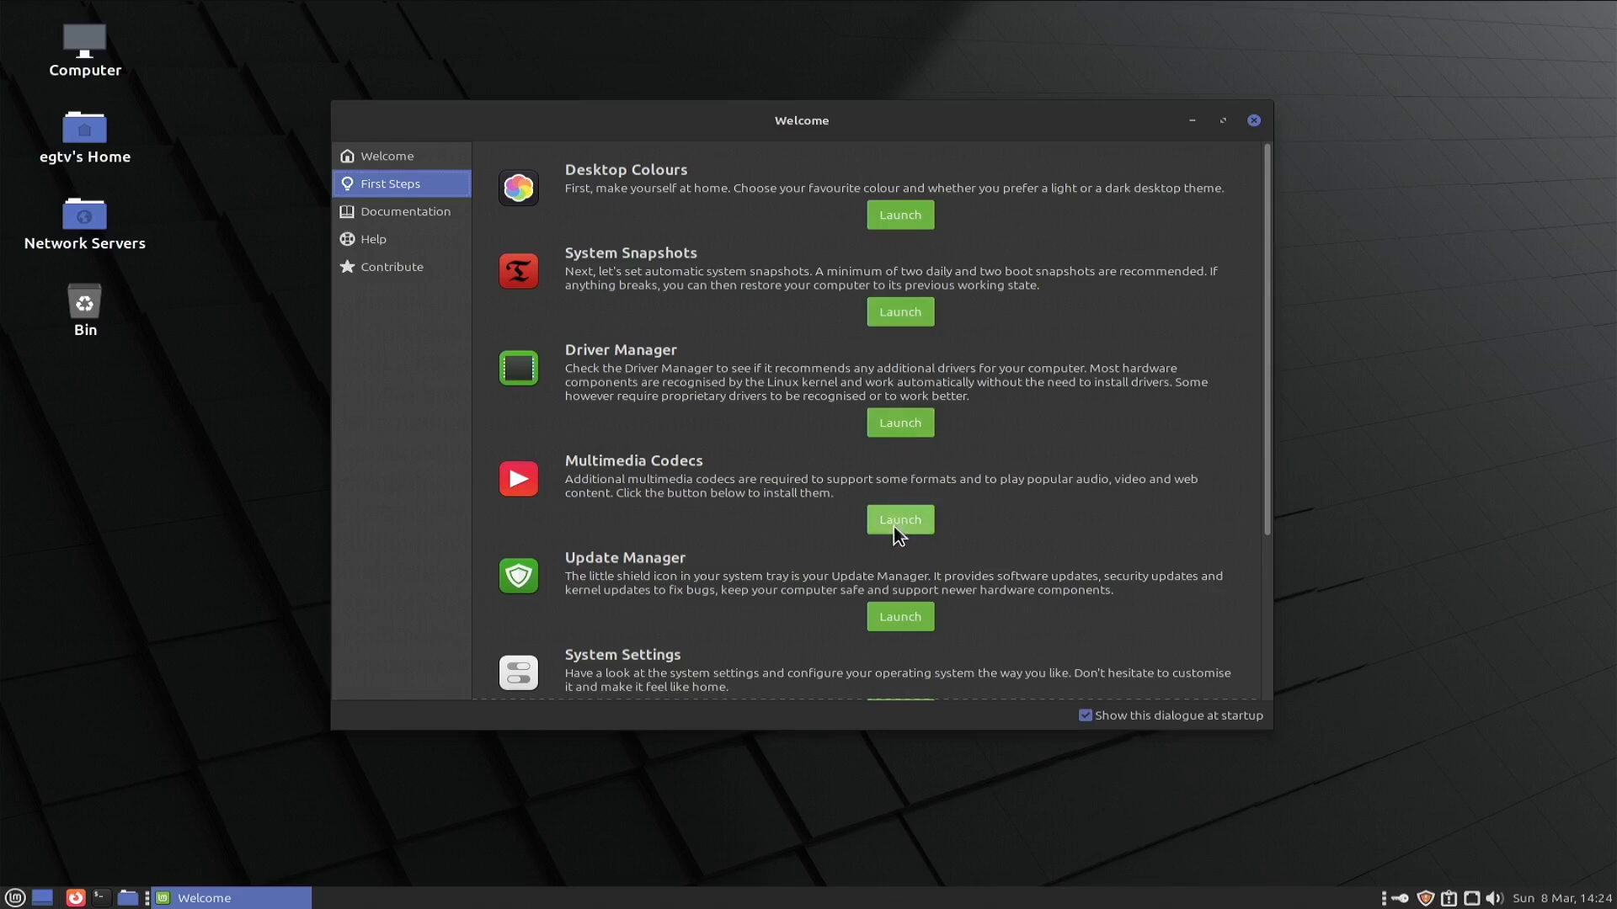
{"action": "scroll", "coordinate": [899, 532], "scroll_direction": "down", "scroll_amount": 3}
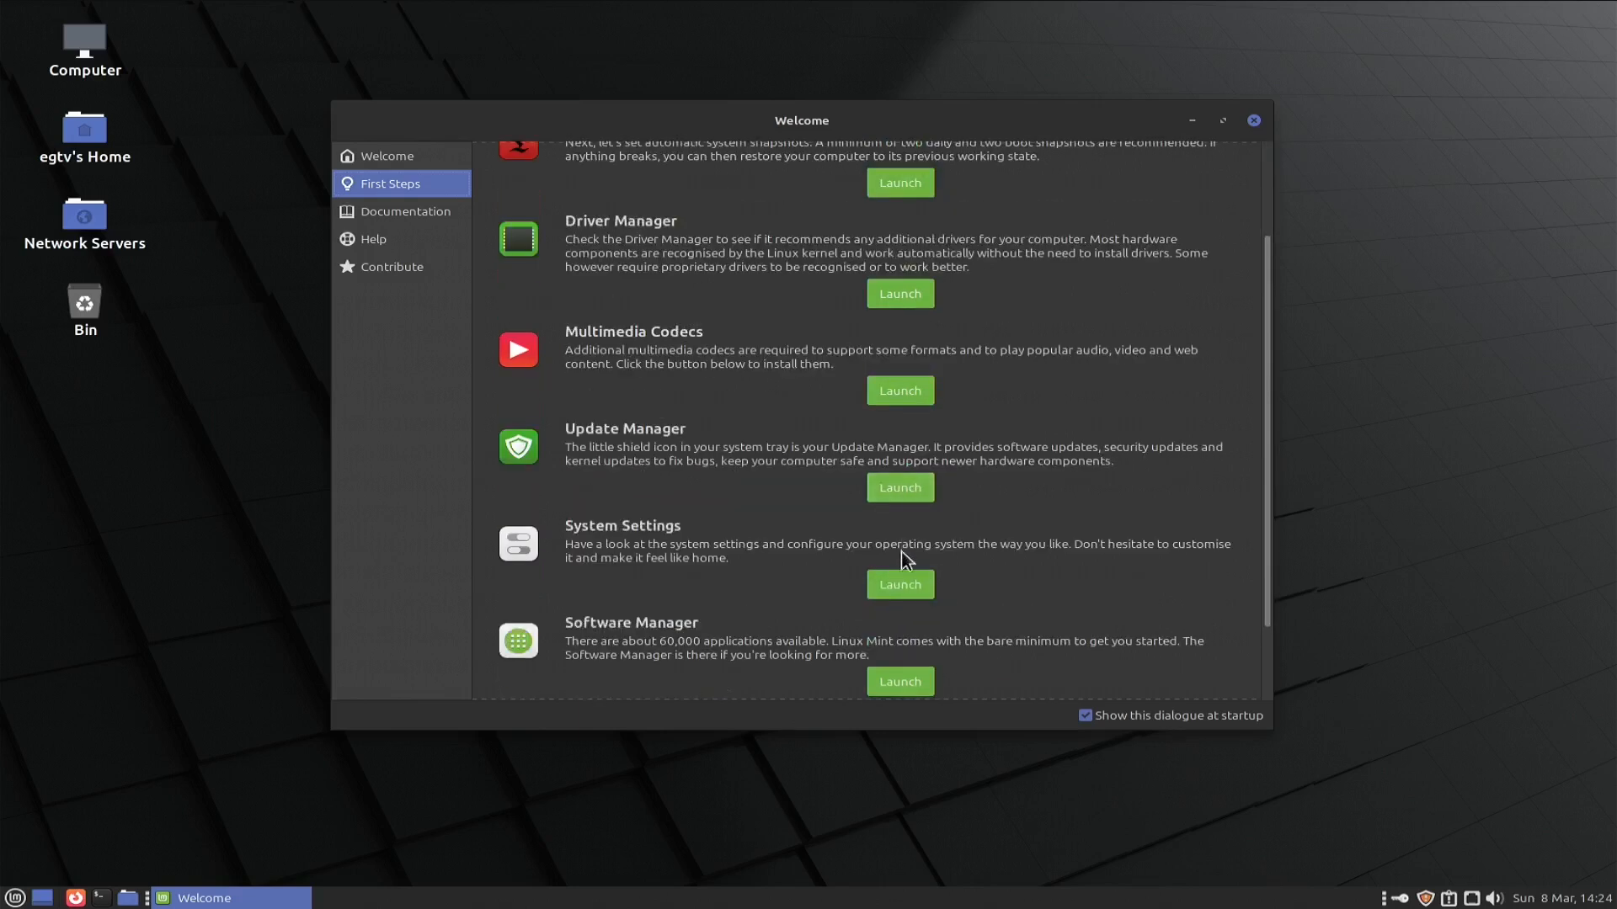
{"action": "scroll", "coordinate": [910, 592], "scroll_direction": "down", "scroll_amount": 2}
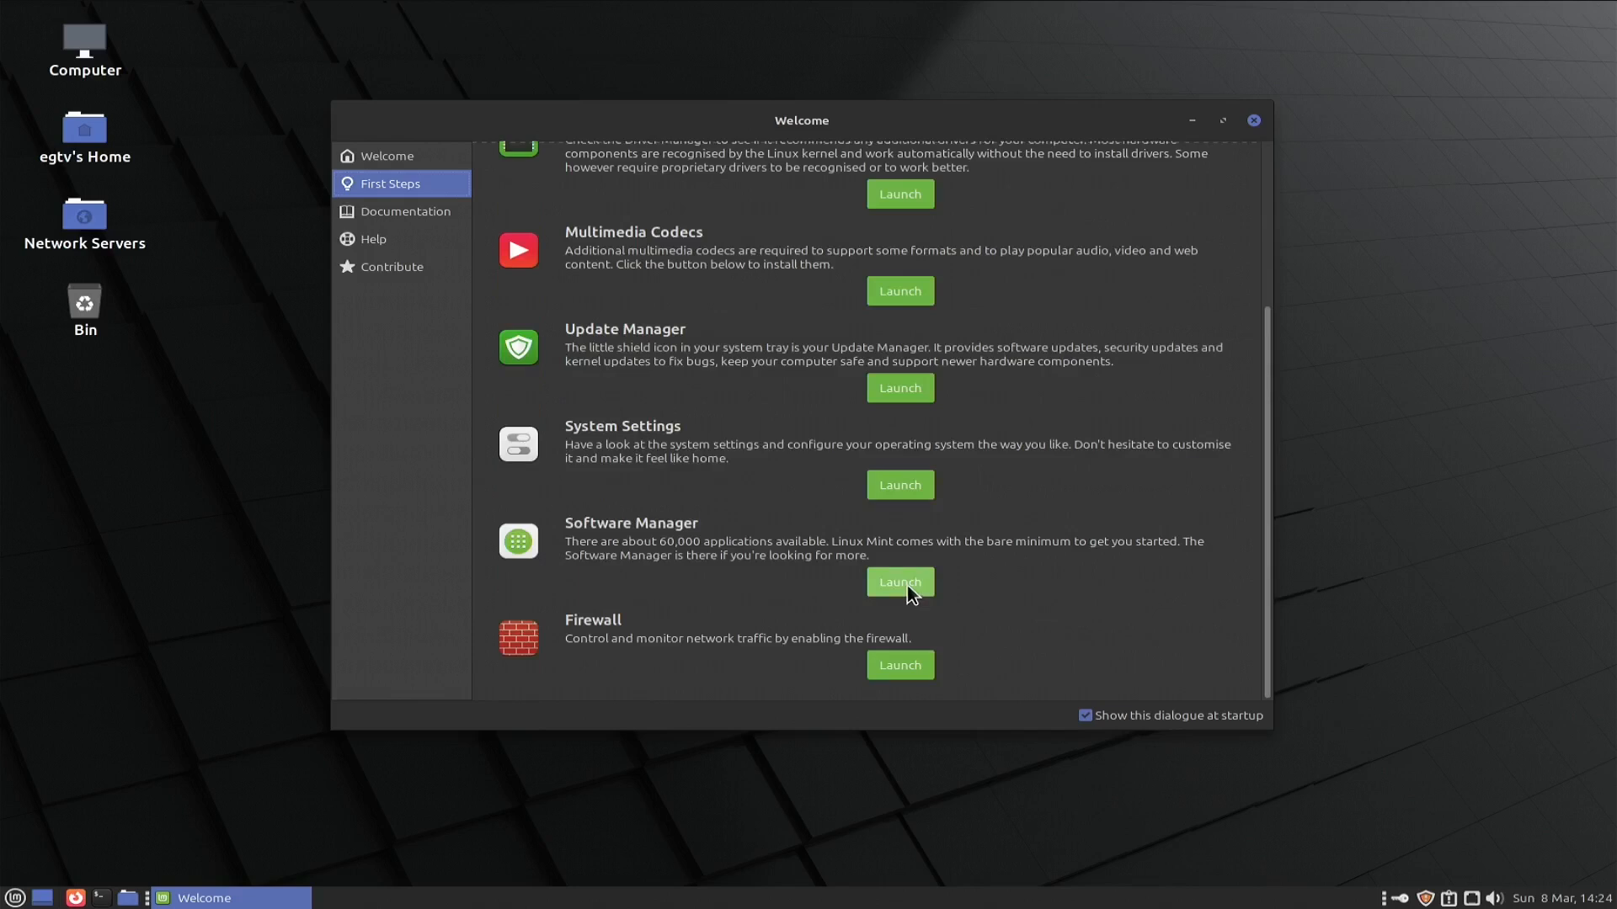